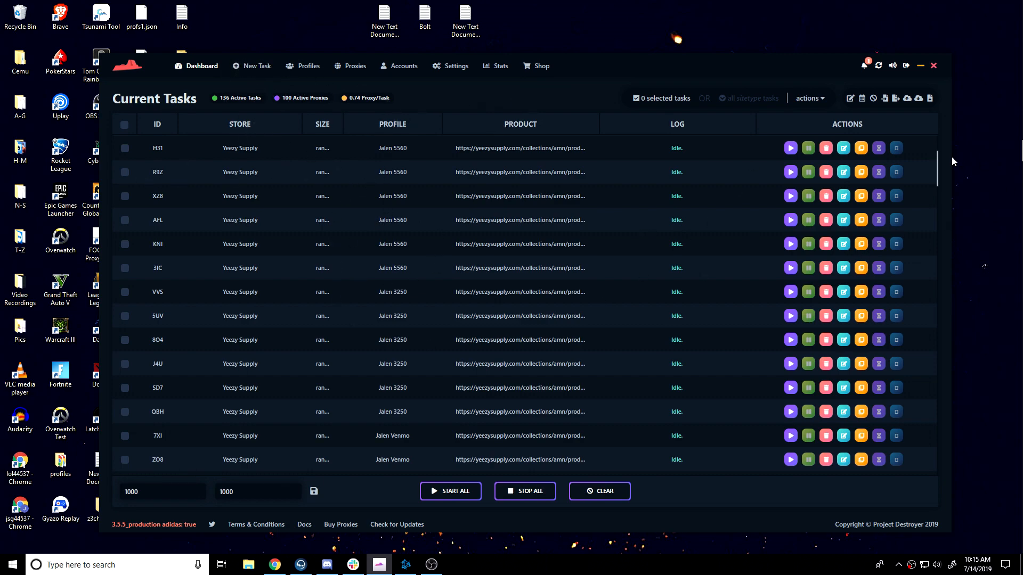
Step: Start task B9Q from the top of the task table and immediately stop it
{"action": "left_click_drag", "start_coordinate": [939, 167], "coordinate": [938, 148]}
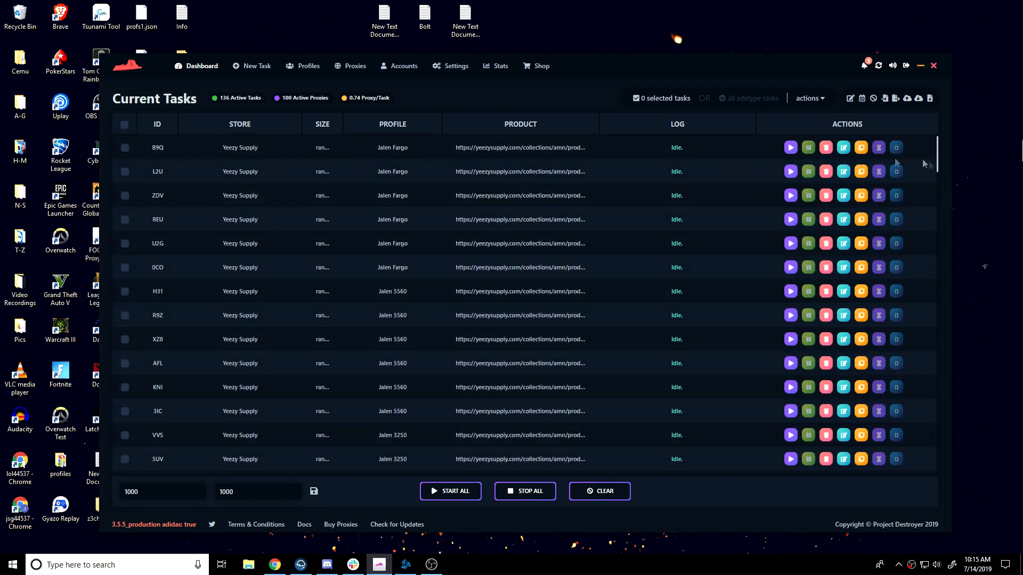
{"action": "left_click", "coordinate": [793, 152]}
{"action": "left_click", "coordinate": [804, 149]}
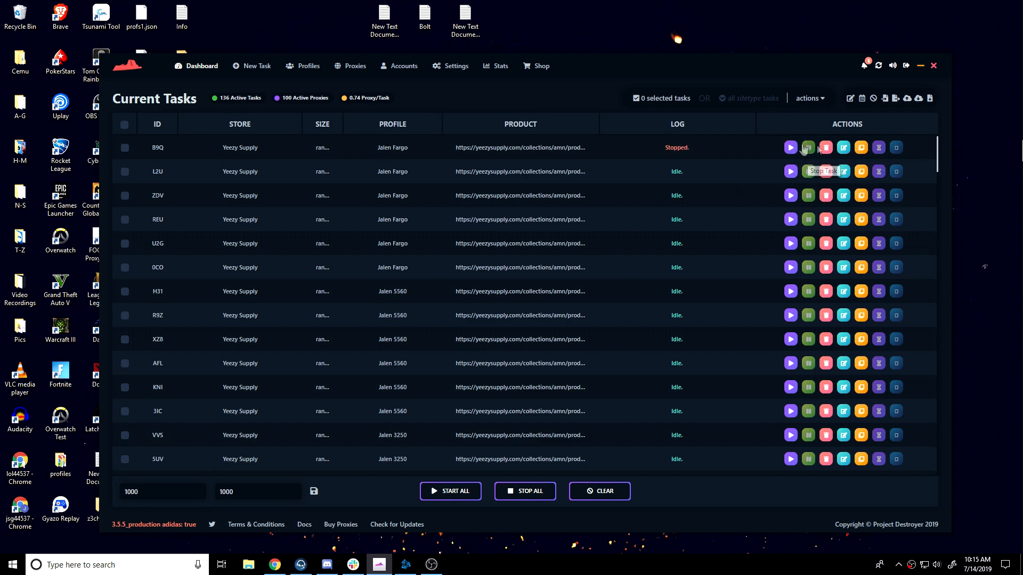
{"action": "left_click", "coordinate": [845, 150]}
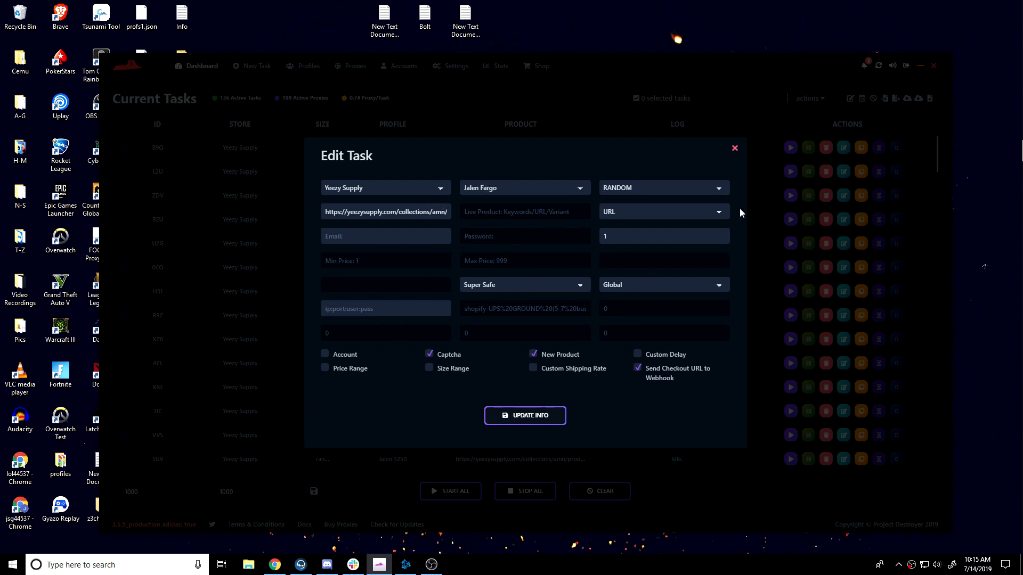
{"action": "left_click", "coordinate": [735, 148]}
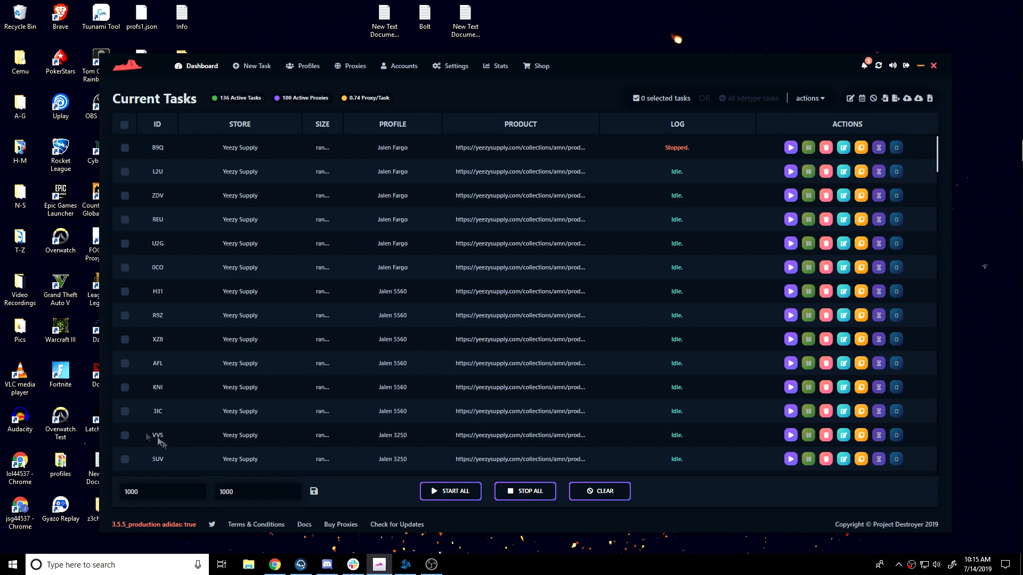
Step: Replace the global error and monitor delays with 5000 each and save them
{"action": "double_click", "coordinate": [178, 486]}
{"action": "key", "text": "BackSpace"}
{"action": "key", "text": "Tab"}
{"action": "key", "text": "BackSpace"}
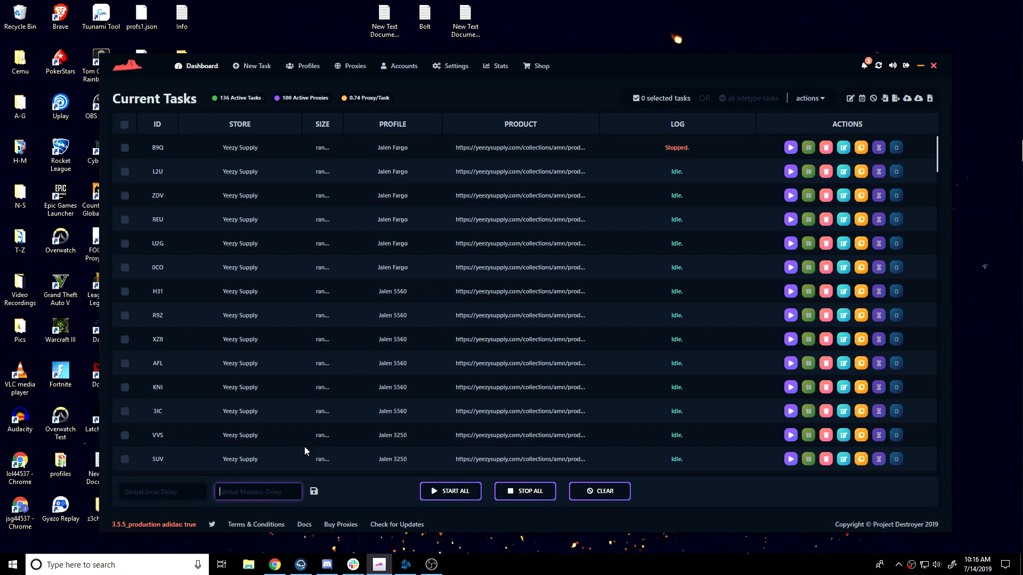
{"action": "type", "text": "5000"}
{"action": "left_click", "coordinate": [183, 491]}
{"action": "type", "text": "50"}
{"action": "left_click", "coordinate": [314, 492]}
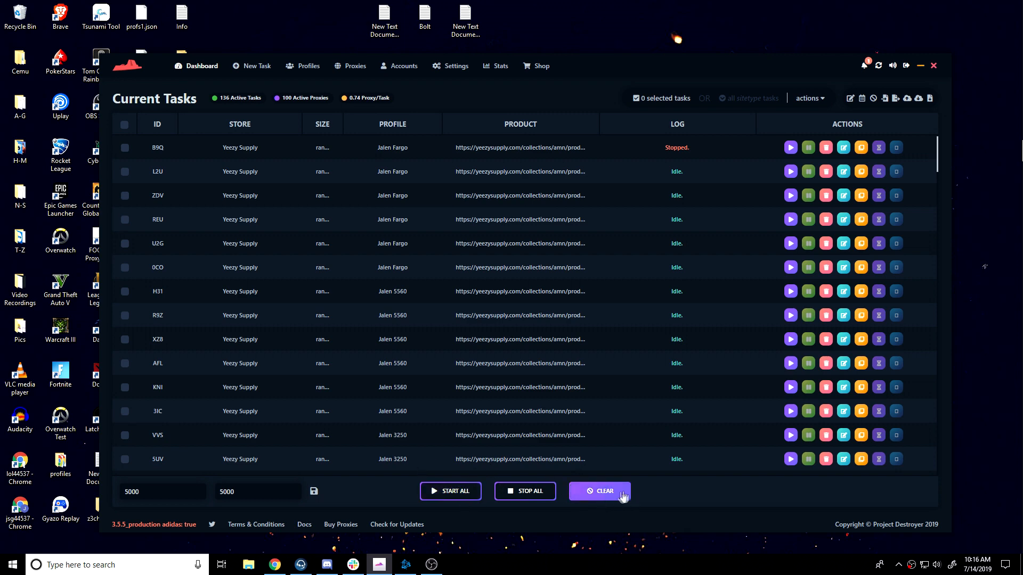
Step: Start all tasks, then stop them all once they begin monitoring
{"action": "left_click", "coordinate": [448, 492]}
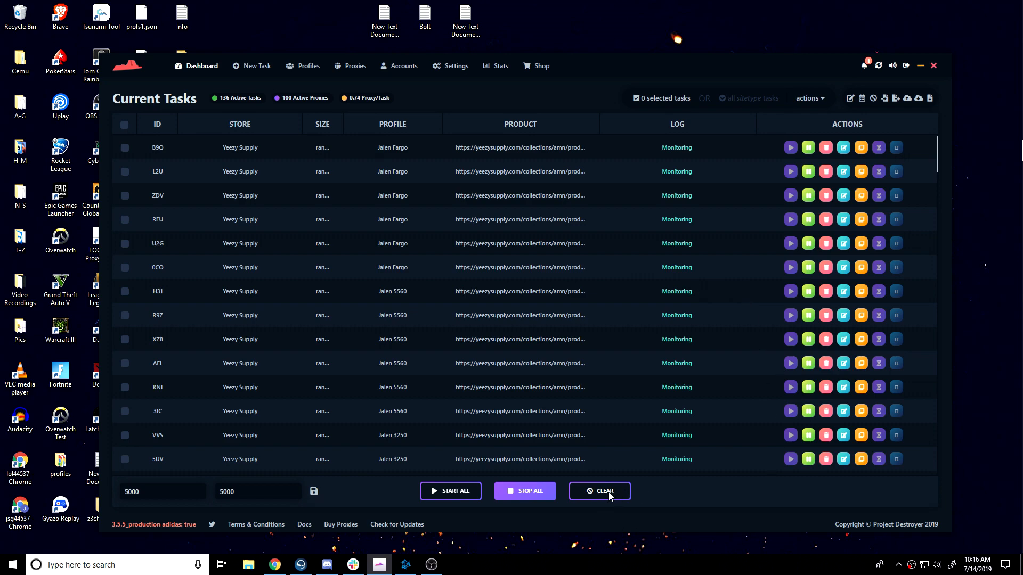
{"action": "left_click", "coordinate": [587, 485]}
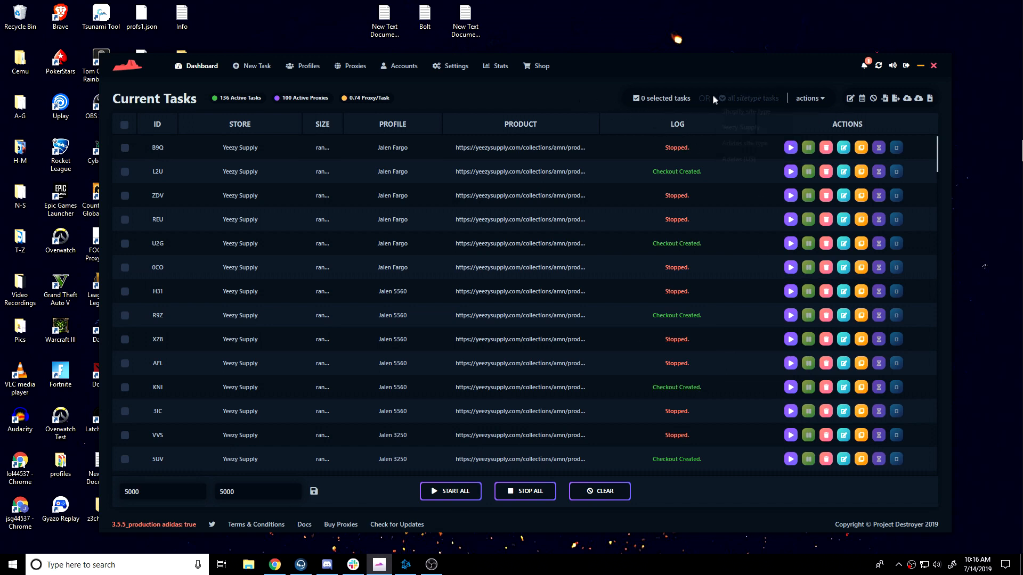
Step: Filter the task list to Yeezy Supply and review the bulk action and bulk edit options
{"action": "mouse_move", "coordinate": [722, 99]}
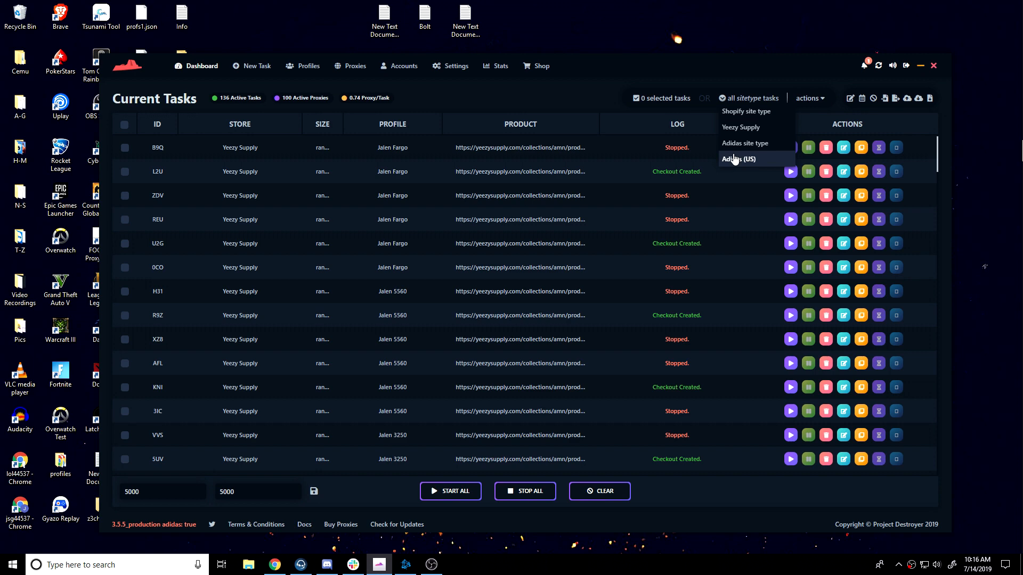
{"action": "left_click", "coordinate": [756, 127]}
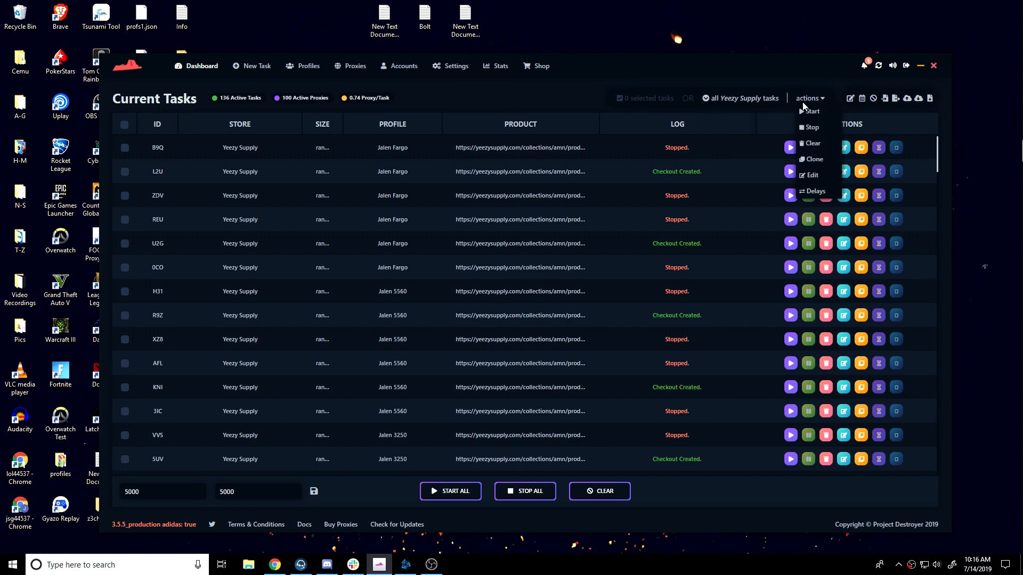
{"action": "left_click", "coordinate": [809, 98]}
{"action": "left_click", "coordinate": [822, 154]}
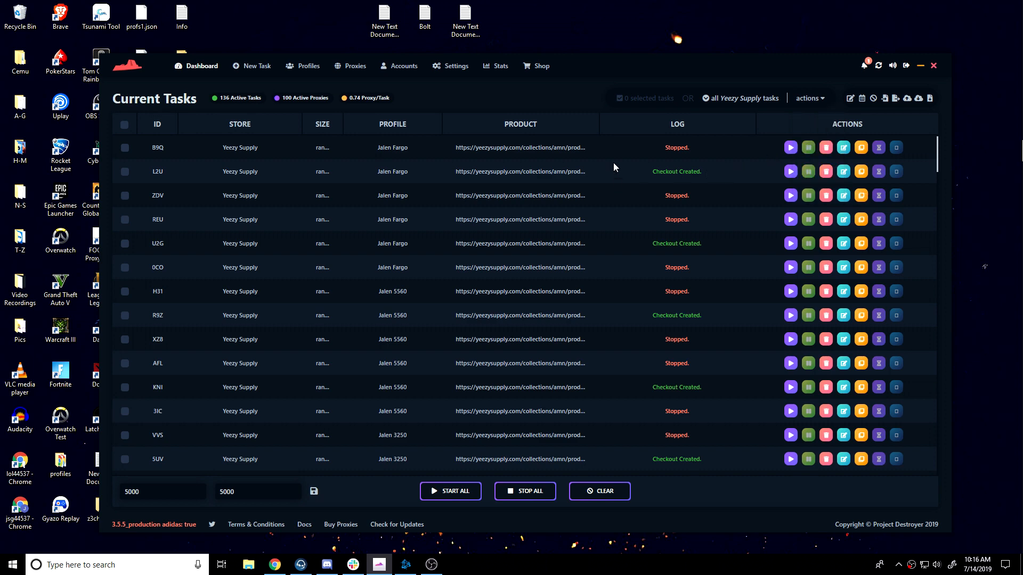
{"action": "left_click", "coordinate": [801, 99]}
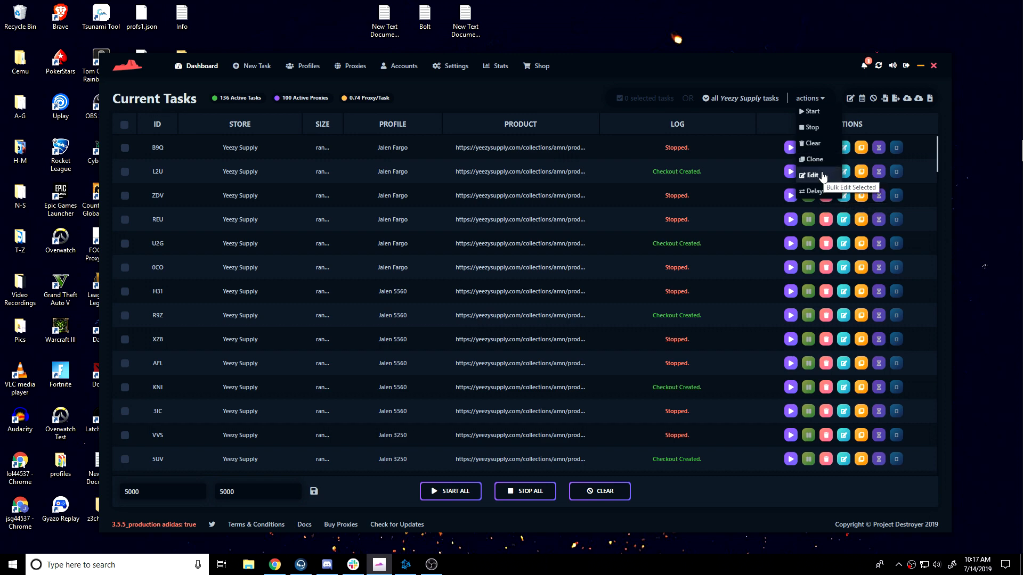
{"action": "mouse_move", "coordinate": [814, 98]}
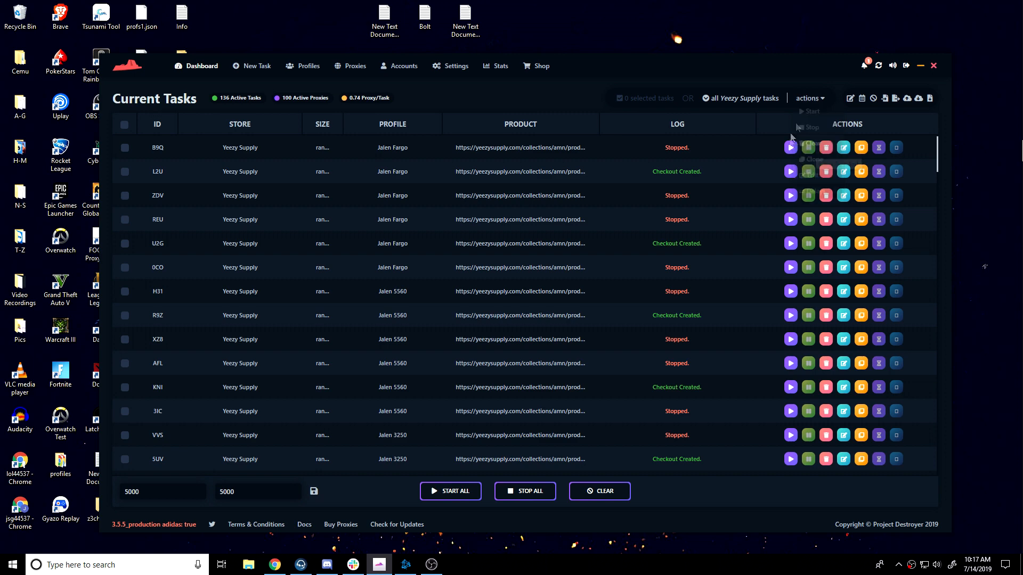
{"action": "left_click", "coordinate": [850, 98]}
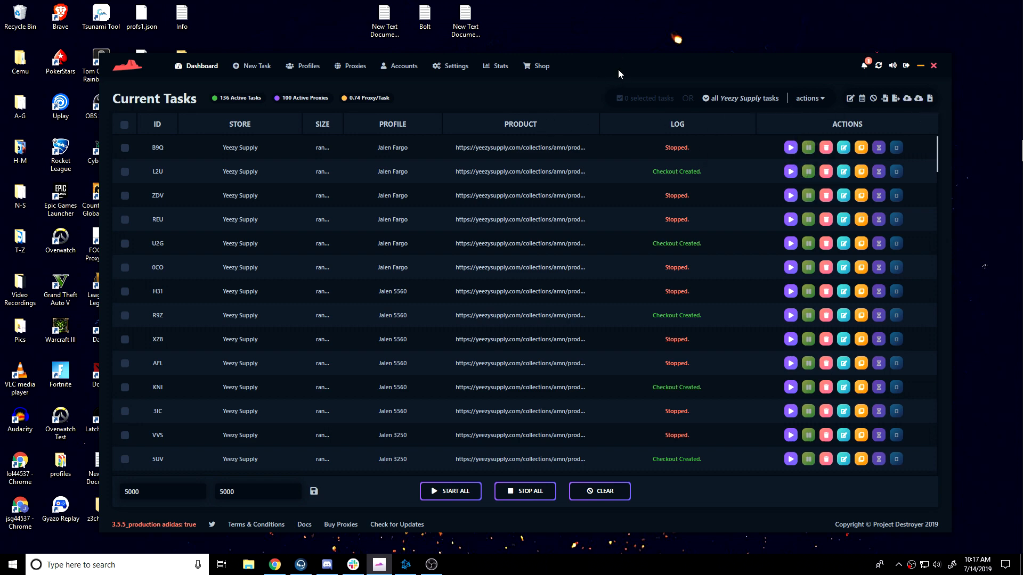
{"action": "left_click_drag", "start_coordinate": [618, 60], "coordinate": [605, 50]}
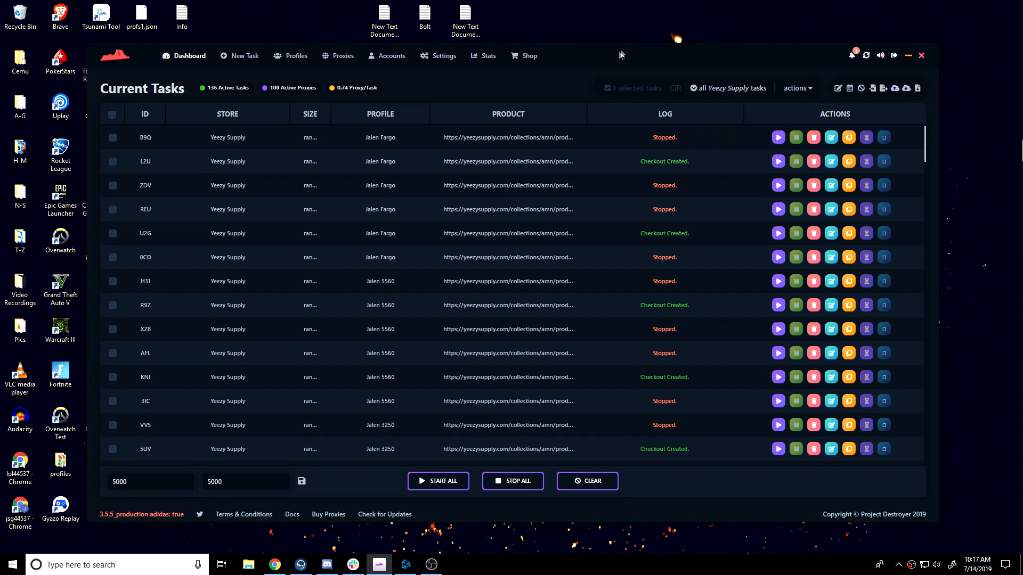
{"action": "left_click_drag", "start_coordinate": [619, 52], "coordinate": [639, 57]}
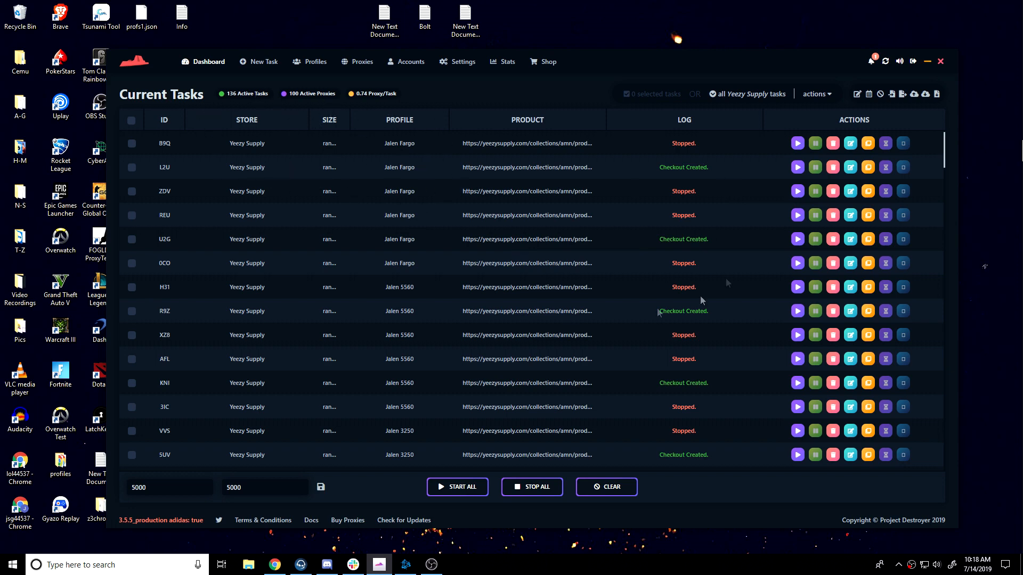
Step: Create a new task and search 'yeezy' to set its site type to Yeezy Supply
{"action": "left_click", "coordinate": [252, 62]}
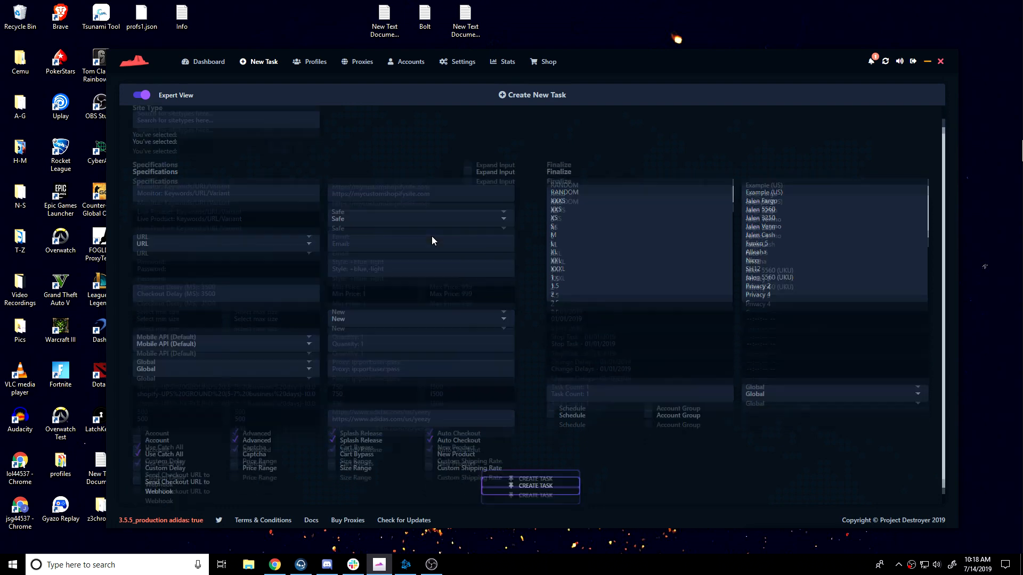
{"action": "left_click", "coordinate": [248, 142]}
{"action": "scroll", "coordinate": [265, 210], "scroll_direction": "down", "scroll_amount": 6}
{"action": "scroll", "coordinate": [256, 207], "scroll_direction": "down", "scroll_amount": 10}
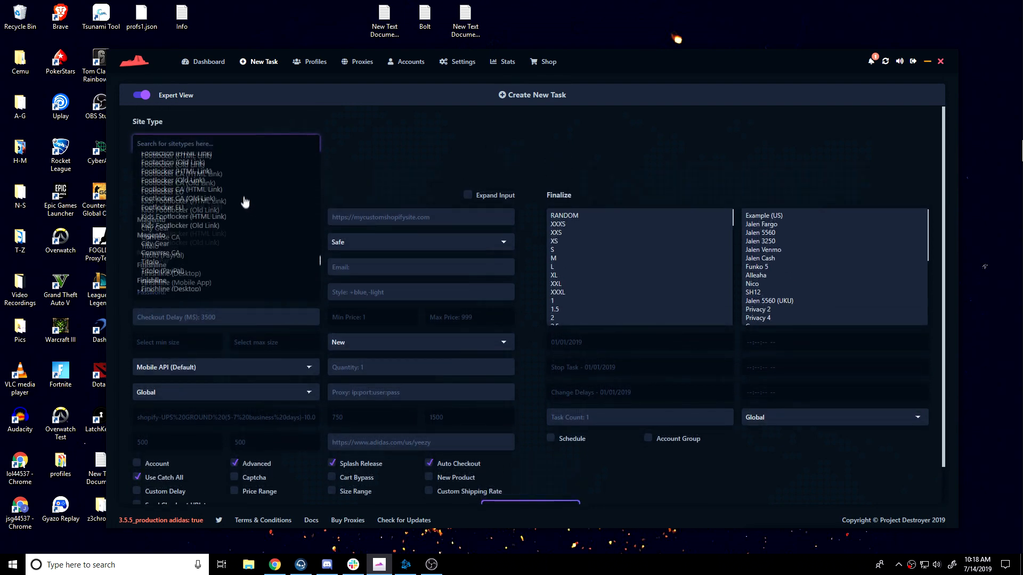
{"action": "scroll", "coordinate": [177, 199], "scroll_direction": "up", "scroll_amount": 15}
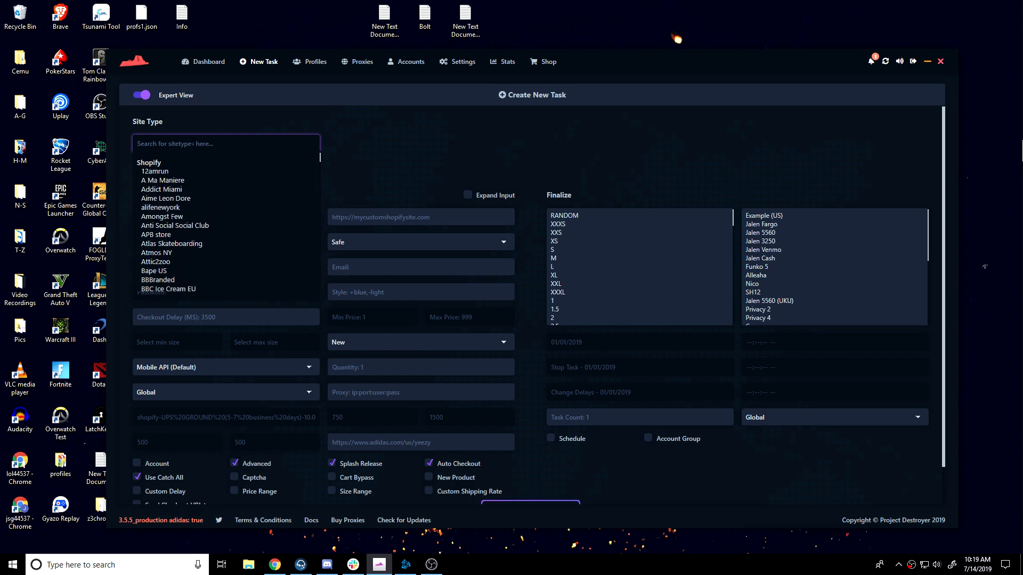
{"action": "type", "text": "yeezy"}
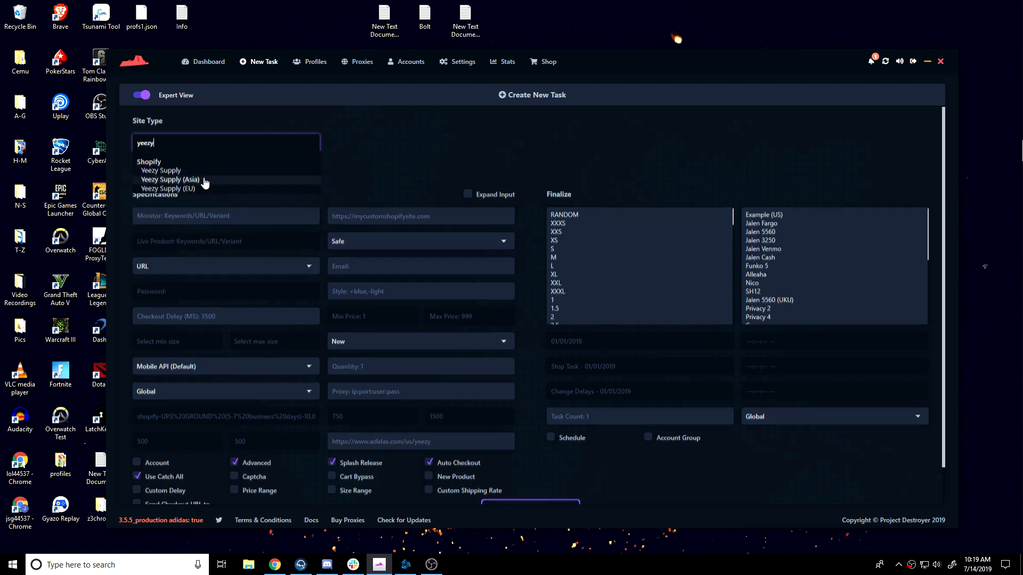
{"action": "left_click", "coordinate": [196, 171]}
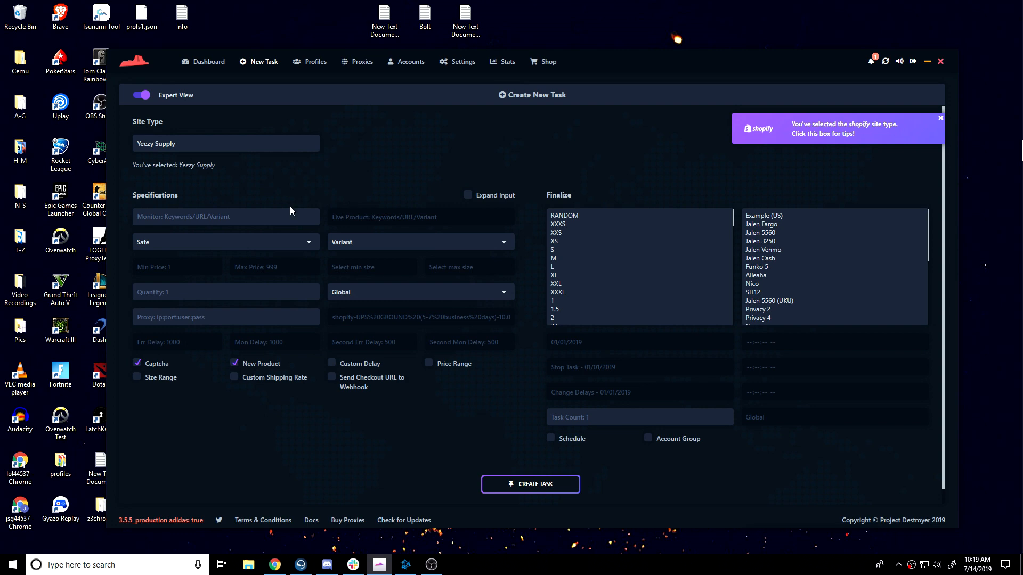
{"action": "left_click", "coordinate": [141, 95]}
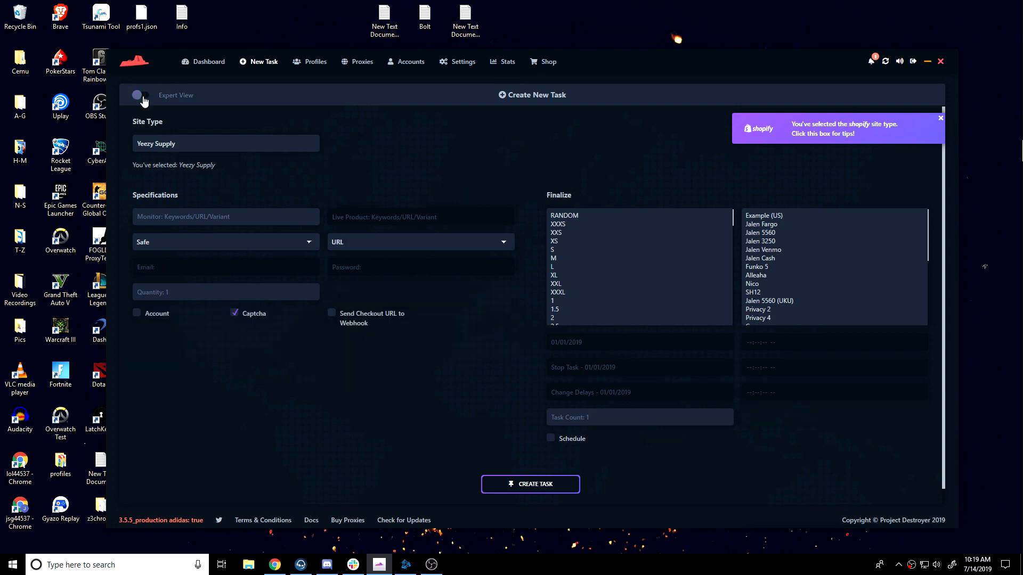
{"action": "left_click", "coordinate": [143, 99]}
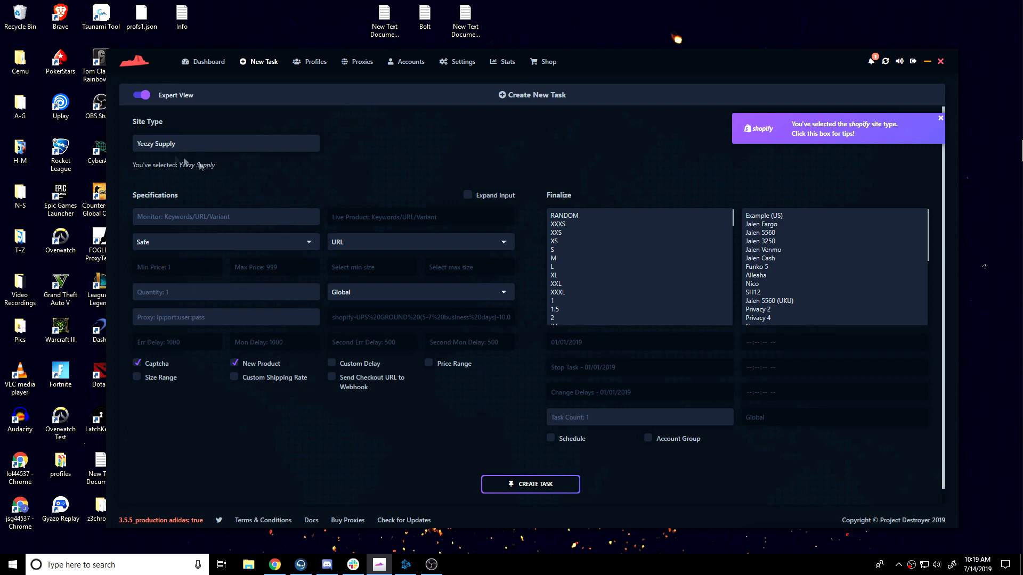
{"action": "left_click", "coordinate": [142, 97]}
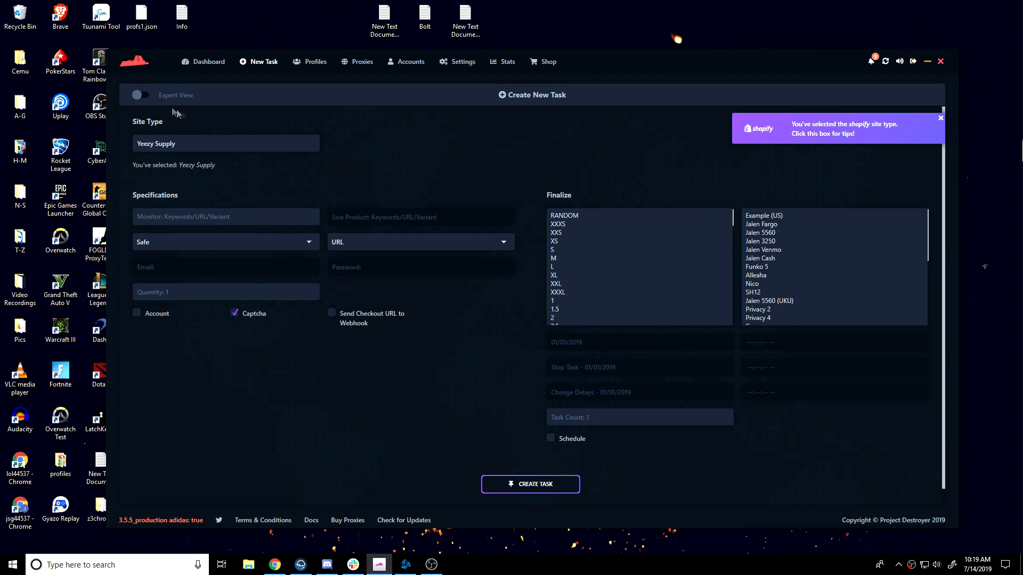
{"action": "left_click", "coordinate": [142, 99]}
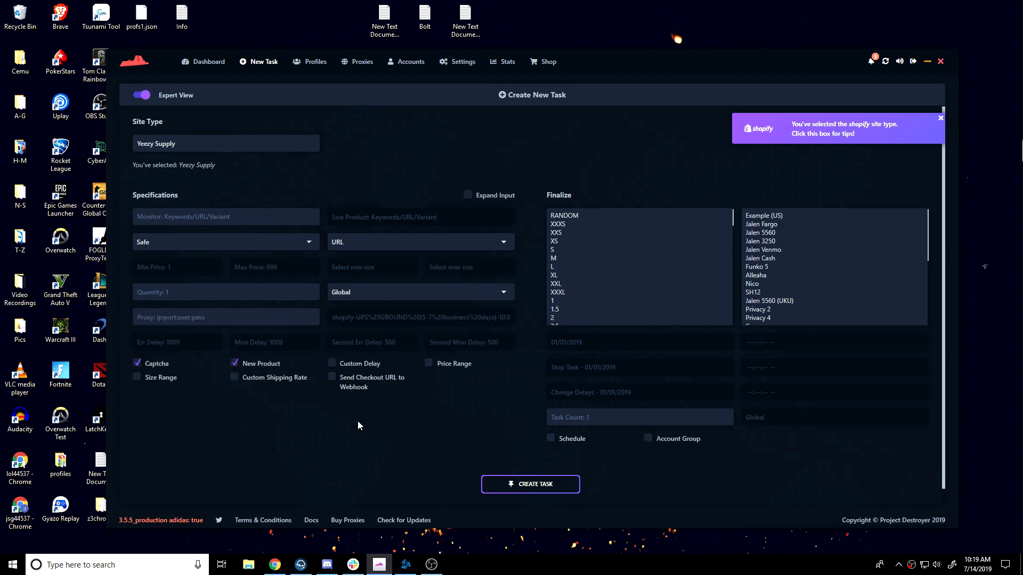
{"action": "left_click", "coordinate": [143, 97]}
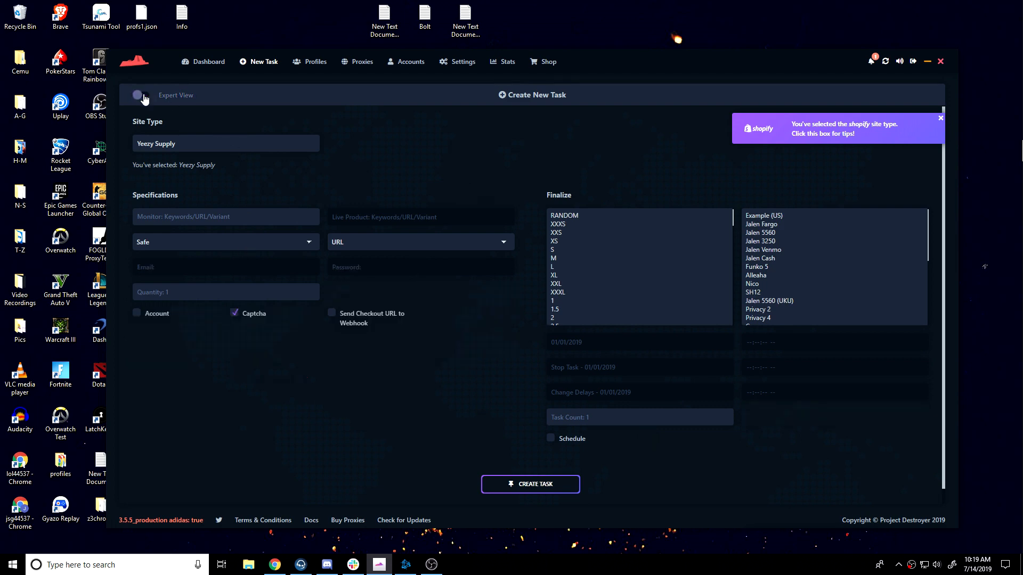
{"action": "left_click", "coordinate": [143, 98]}
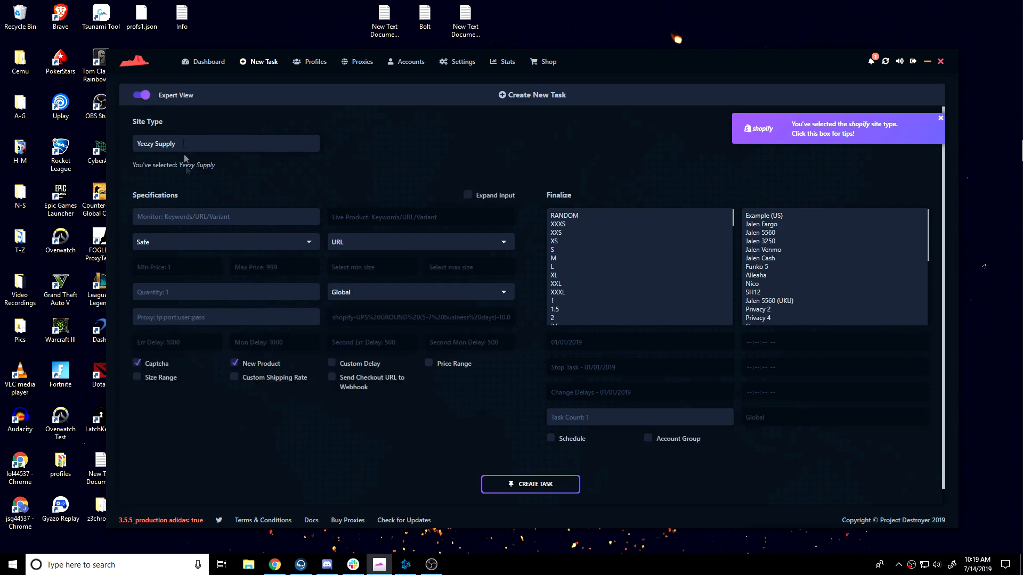
{"action": "left_click", "coordinate": [143, 94]}
{"action": "left_click", "coordinate": [142, 96]}
{"action": "left_click", "coordinate": [215, 223]}
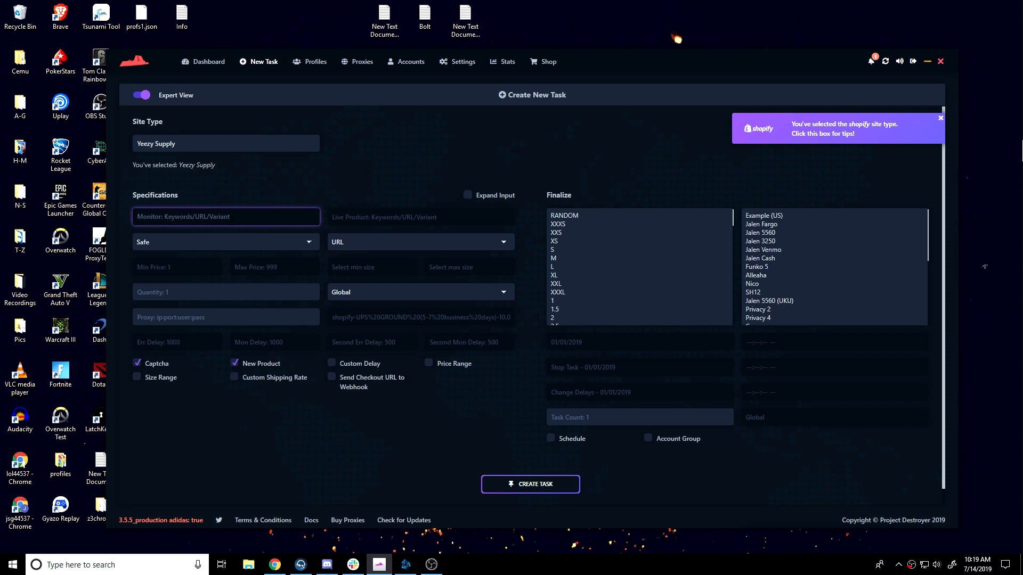
Step: Enter the keywords '+Kw,+kw2' in the monitor input and try its expanded multi-line box
{"action": "type", "text": "+Kw,+kw2"}
{"action": "left_click_drag", "start_coordinate": [178, 218], "coordinate": [125, 216]}
{"action": "left_click", "coordinate": [211, 221]}
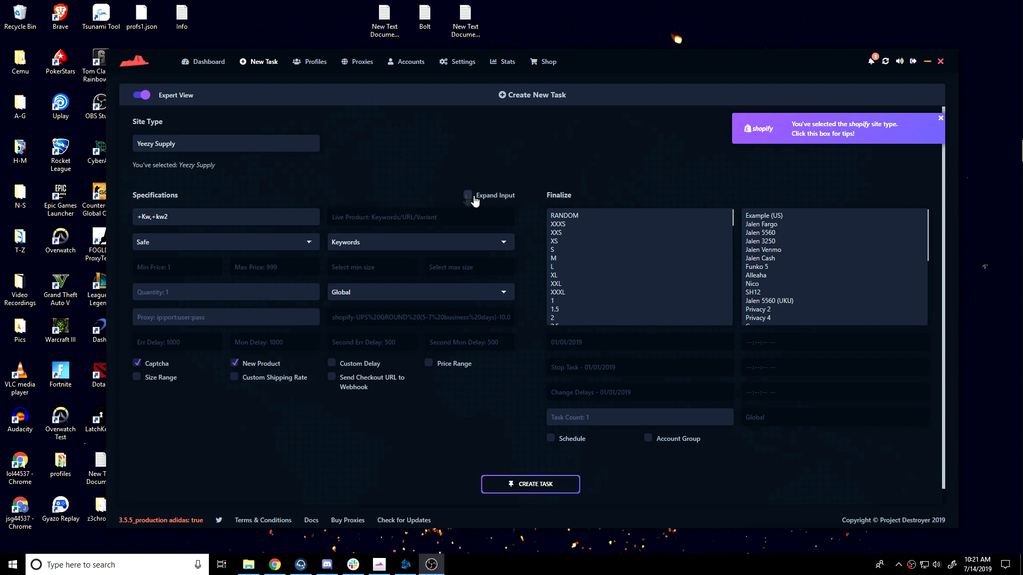
{"action": "left_click", "coordinate": [168, 221]}
{"action": "left_click_drag", "start_coordinate": [169, 221], "coordinate": [128, 225]}
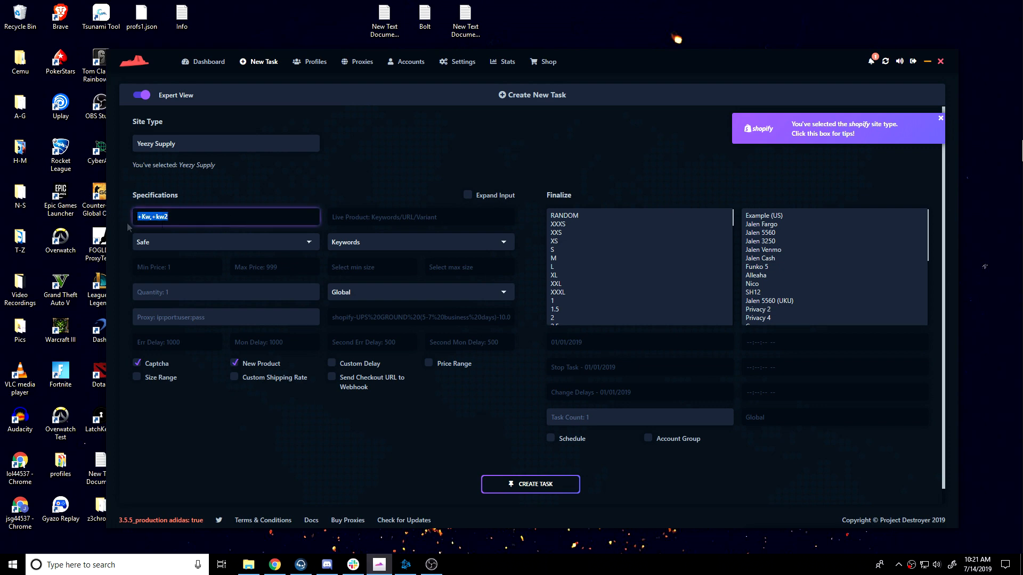
{"action": "left_click", "coordinate": [216, 208]}
{"action": "left_click", "coordinate": [468, 194]}
{"action": "left_click", "coordinate": [468, 195]}
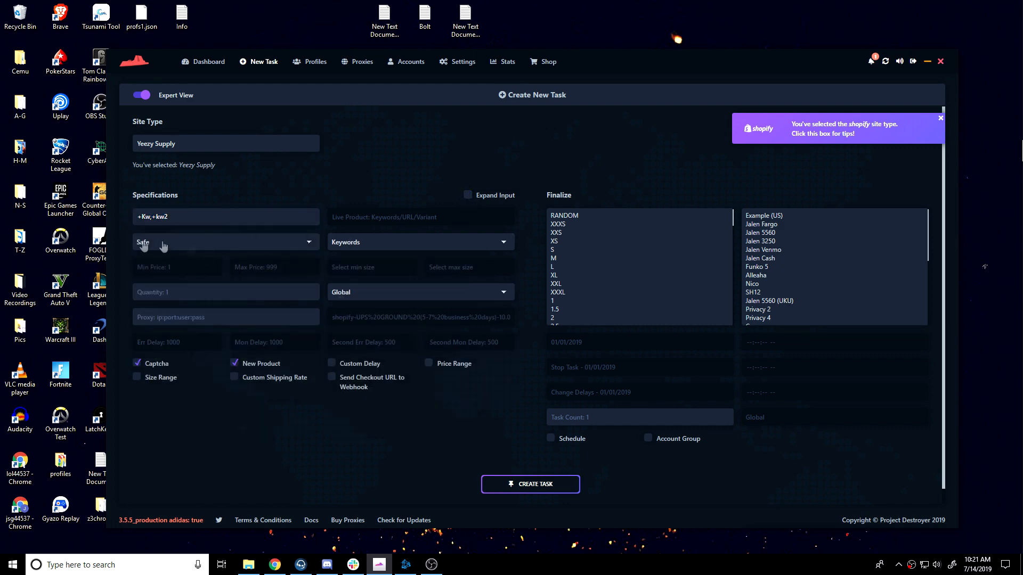
Step: Keep the task mode on Safe and pick the monitor input mode from its dropdown
{"action": "left_click", "coordinate": [189, 241]}
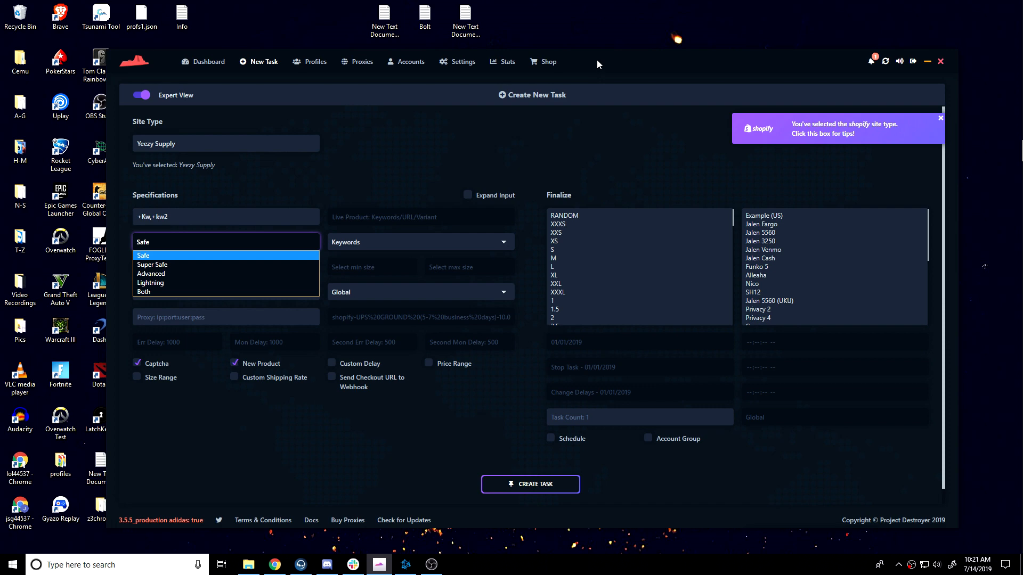
{"action": "left_click", "coordinate": [403, 158]}
{"action": "left_click", "coordinate": [353, 244]}
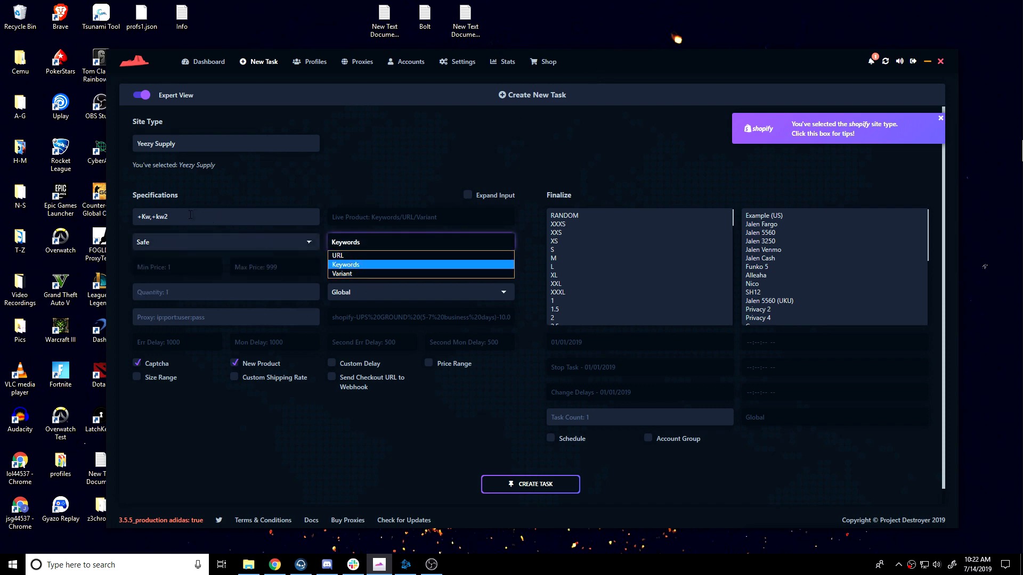
{"action": "left_click_drag", "start_coordinate": [190, 215], "coordinate": [130, 216]}
{"action": "left_click", "coordinate": [365, 246]}
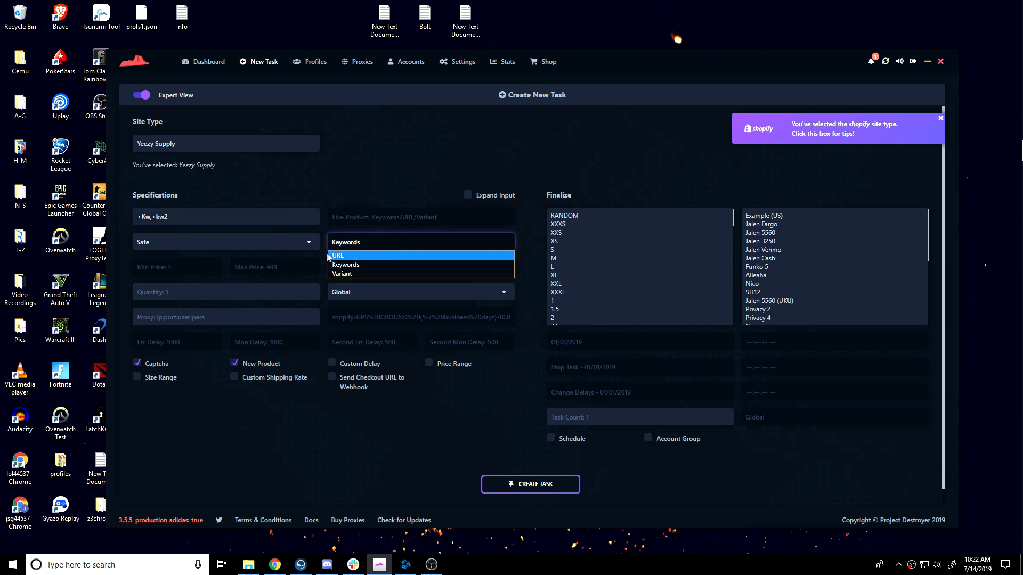
{"action": "left_click", "coordinate": [351, 265]}
Step: Erase all text from the monitor input, leaving it empty
{"action": "double_click", "coordinate": [162, 216]}
{"action": "left_click", "coordinate": [240, 217]}
{"action": "left_click_drag", "start_coordinate": [176, 217], "coordinate": [86, 212]}
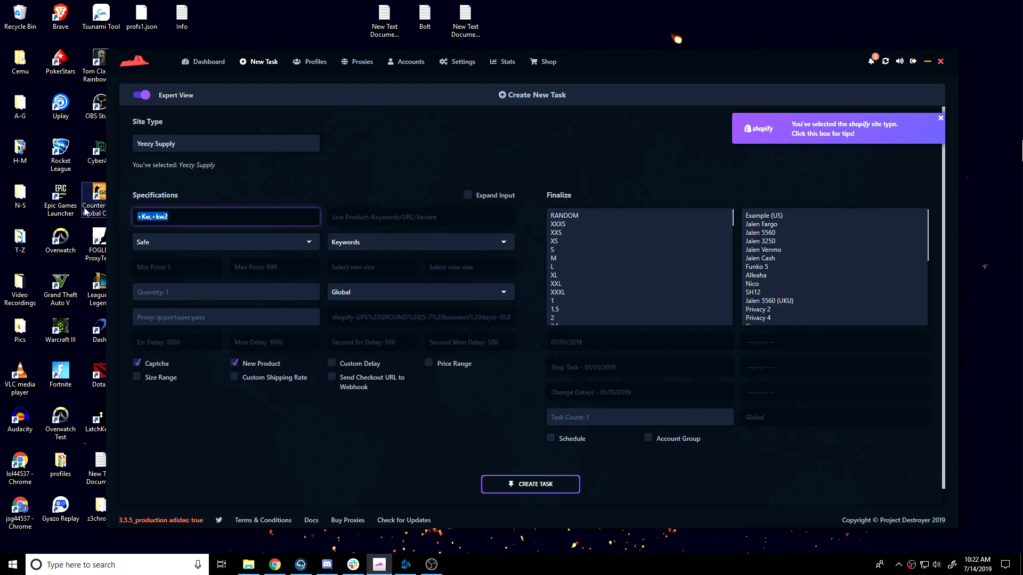
{"action": "type", "text": "https:"}
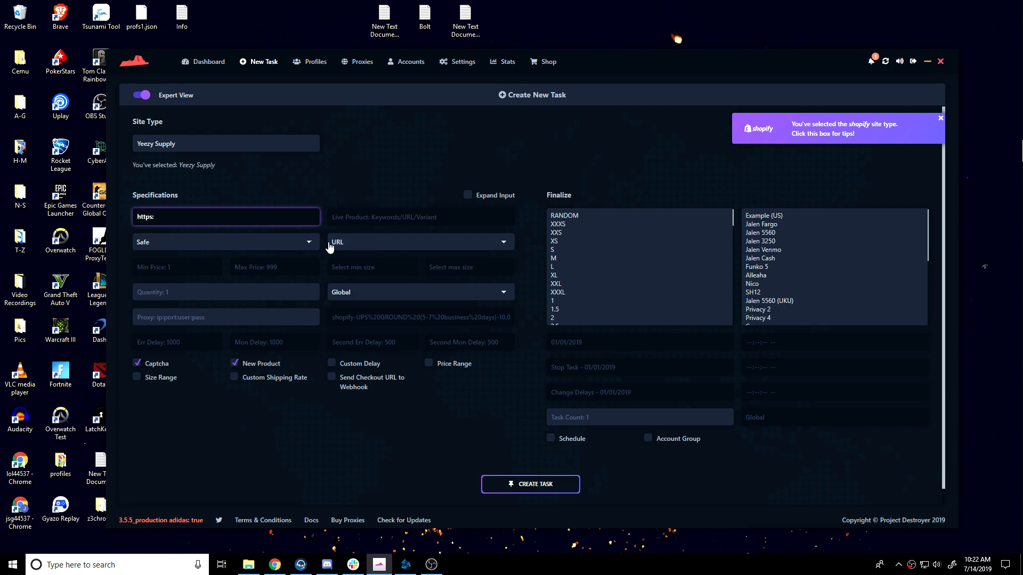
{"action": "key", "text": "ctrl+a"}
{"action": "key", "text": "BackSpace"}
{"action": "left_click", "coordinate": [275, 279]}
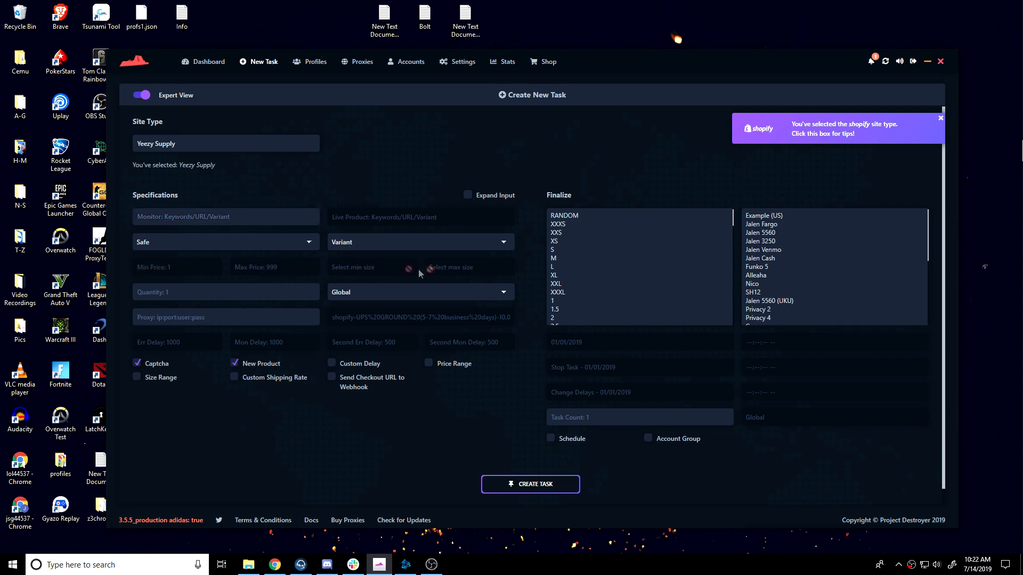
Step: Enable Size Range and Price Range, with Min Price 200 and Max Price 250
{"action": "left_click", "coordinate": [138, 377]}
{"action": "left_click", "coordinate": [433, 364]}
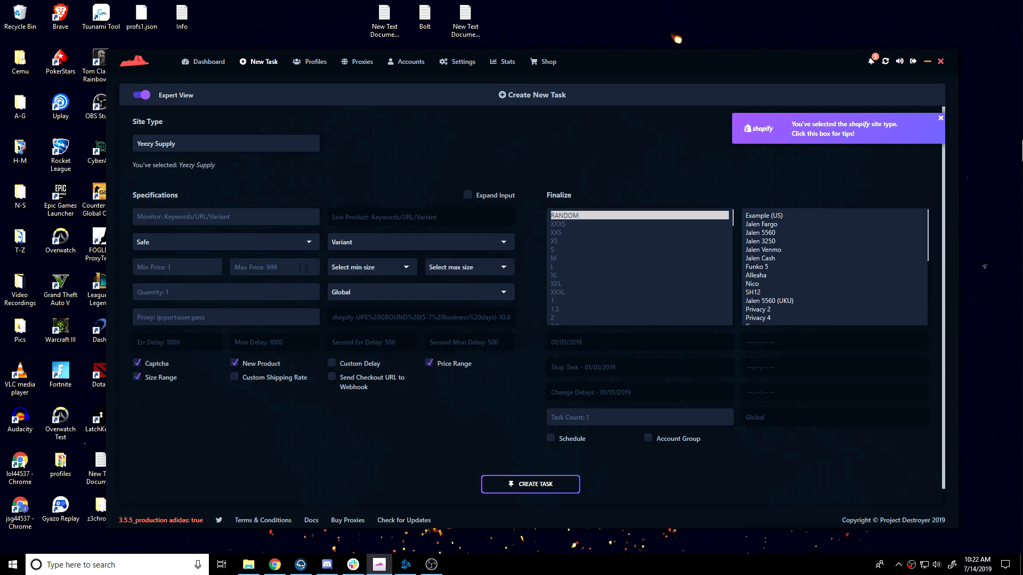
{"action": "left_click", "coordinate": [167, 265]}
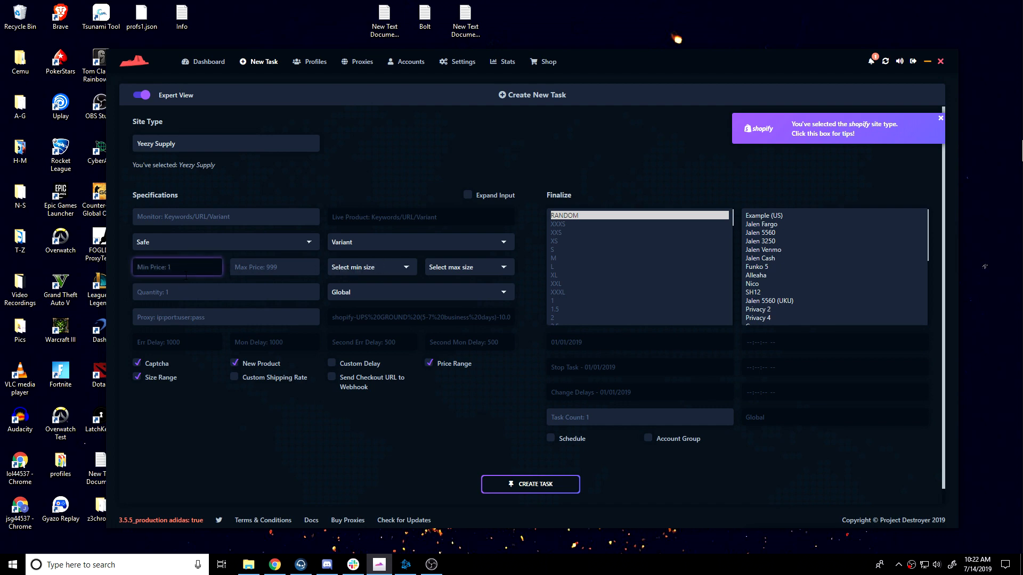
{"action": "type", "text": "200"}
{"action": "key", "text": "Tab"}
{"action": "type", "text": "200250"}
{"action": "key", "text": "ctrl+a"}
{"action": "type", "text": "250"}
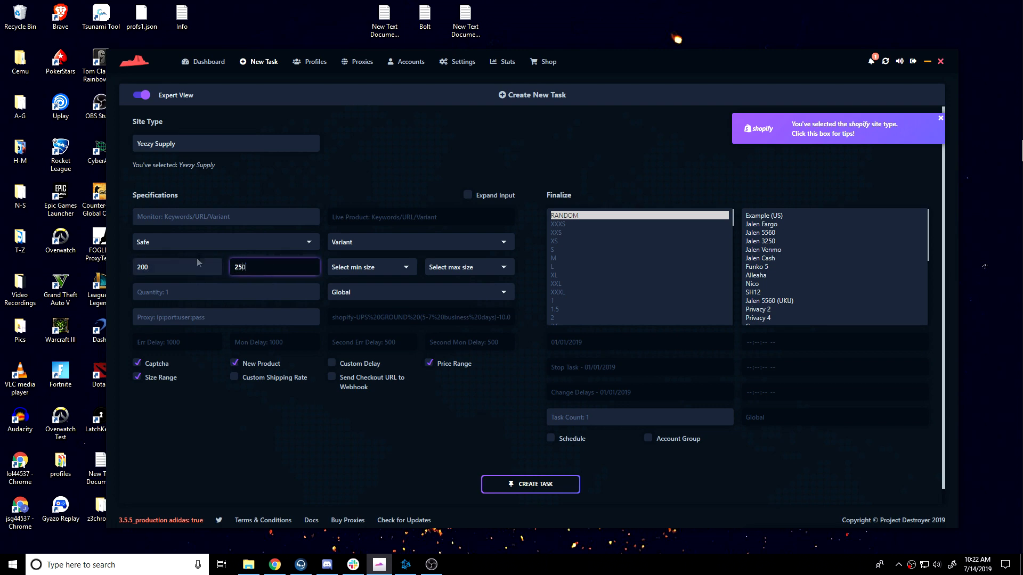
{"action": "left_click", "coordinate": [337, 181]}
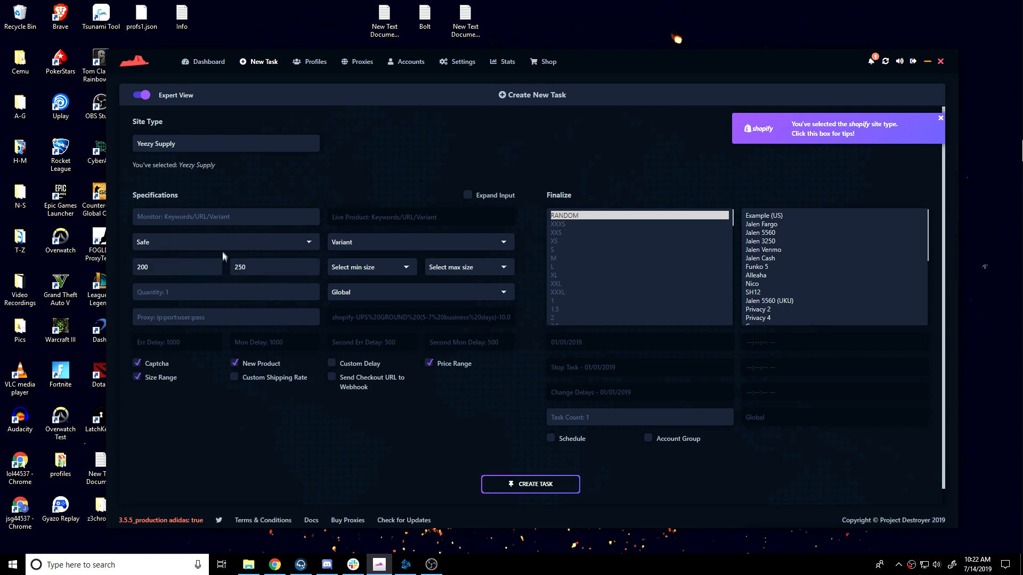
{"action": "left_click", "coordinate": [208, 216]}
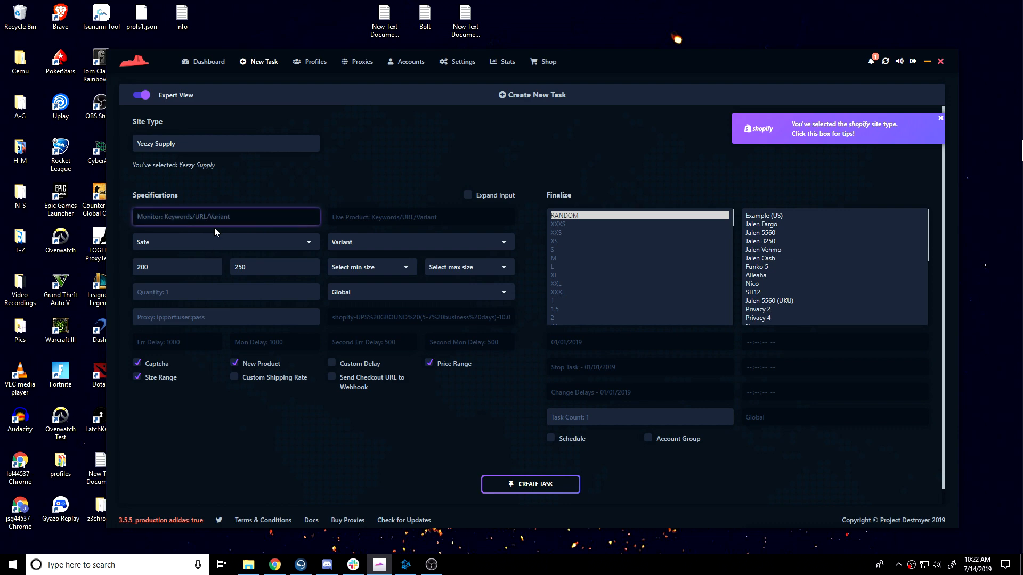
{"action": "left_click", "coordinate": [202, 270]}
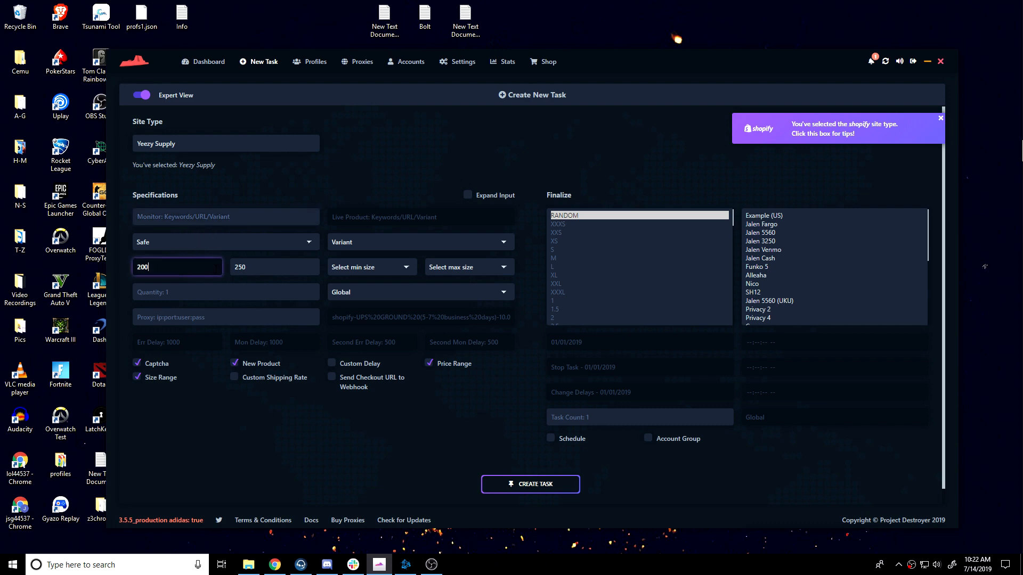
Step: Set the size range from minimum 9 to maximum 10
{"action": "left_click", "coordinate": [354, 268]}
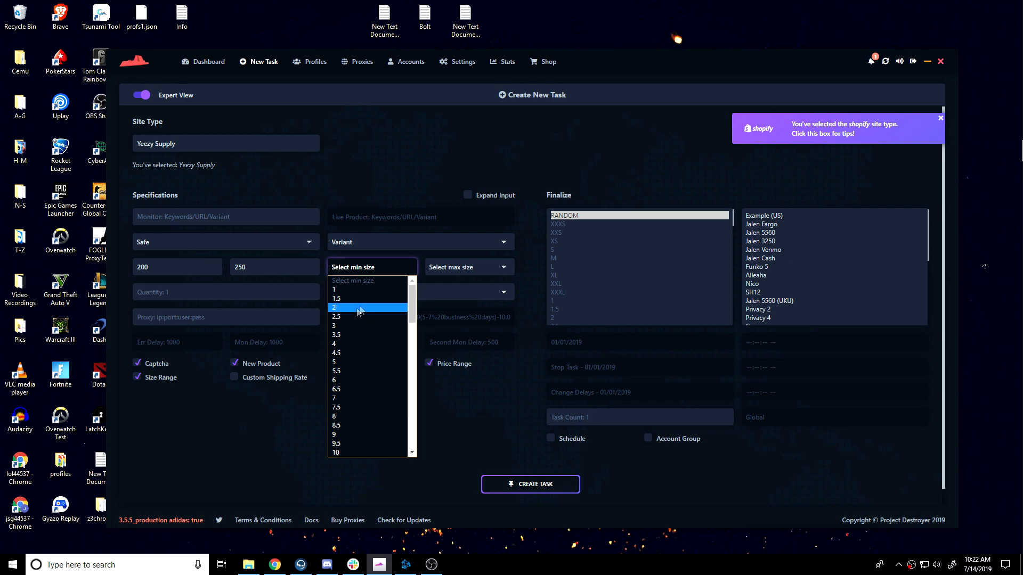
{"action": "scroll", "coordinate": [349, 367], "scroll_direction": "down", "scroll_amount": 7}
{"action": "left_click", "coordinate": [367, 327]}
{"action": "left_click", "coordinate": [449, 267]}
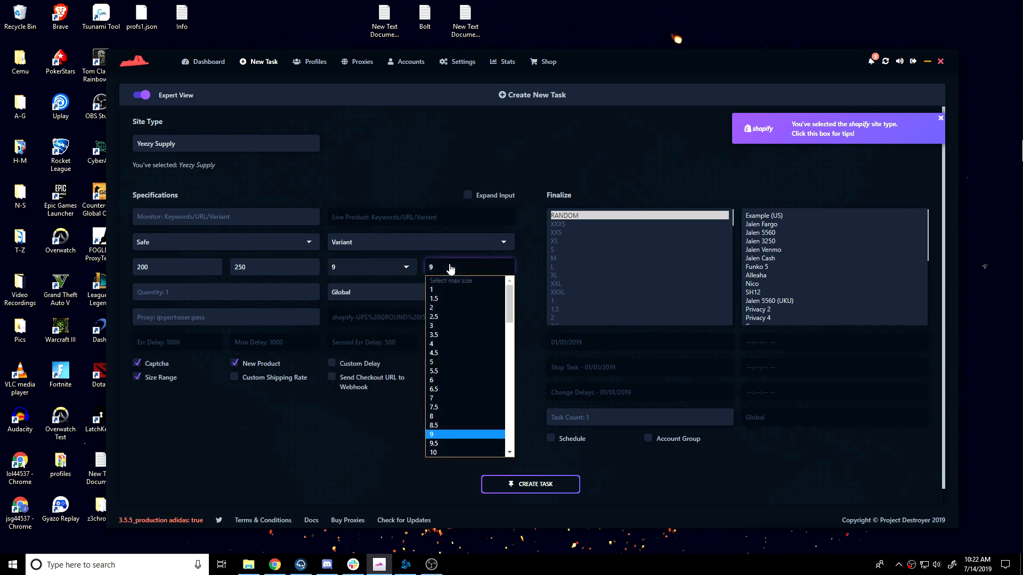
{"action": "left_click", "coordinate": [446, 453]}
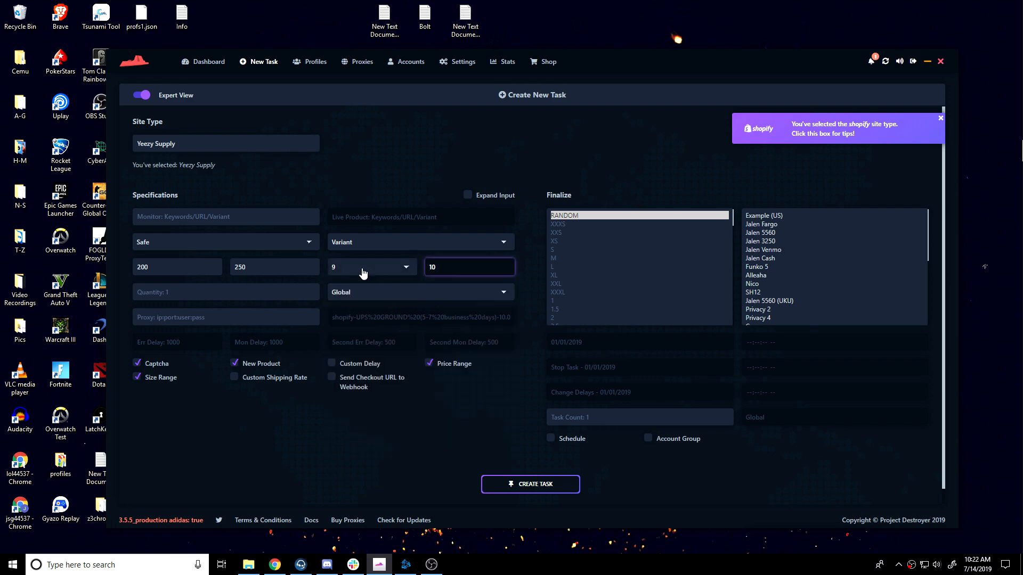
Step: Set the task quantity to 1
{"action": "left_click", "coordinate": [218, 294]}
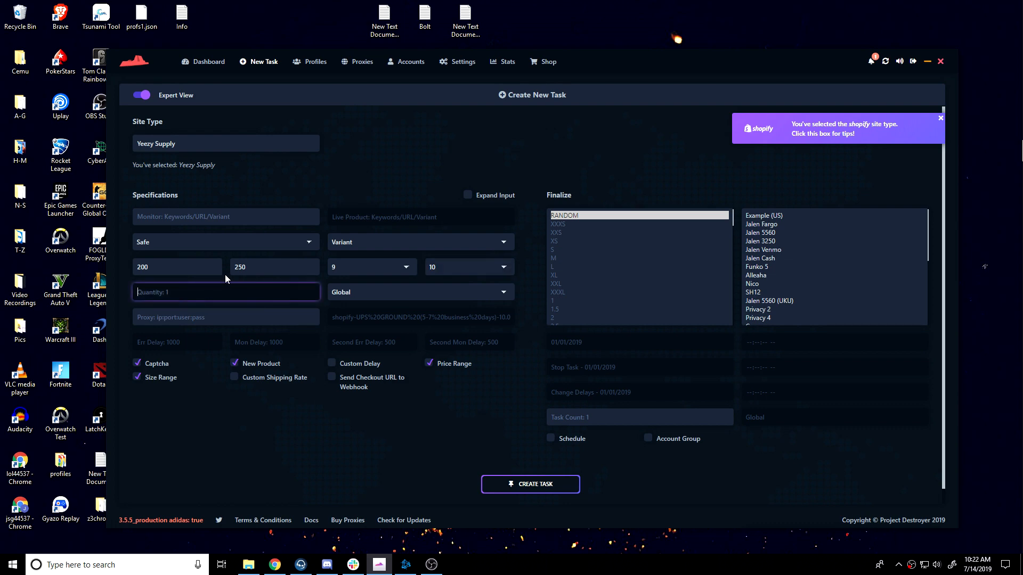
{"action": "type", "text": "3"}
{"action": "key", "text": "BackSpace"}
{"action": "type", "text": "1"}
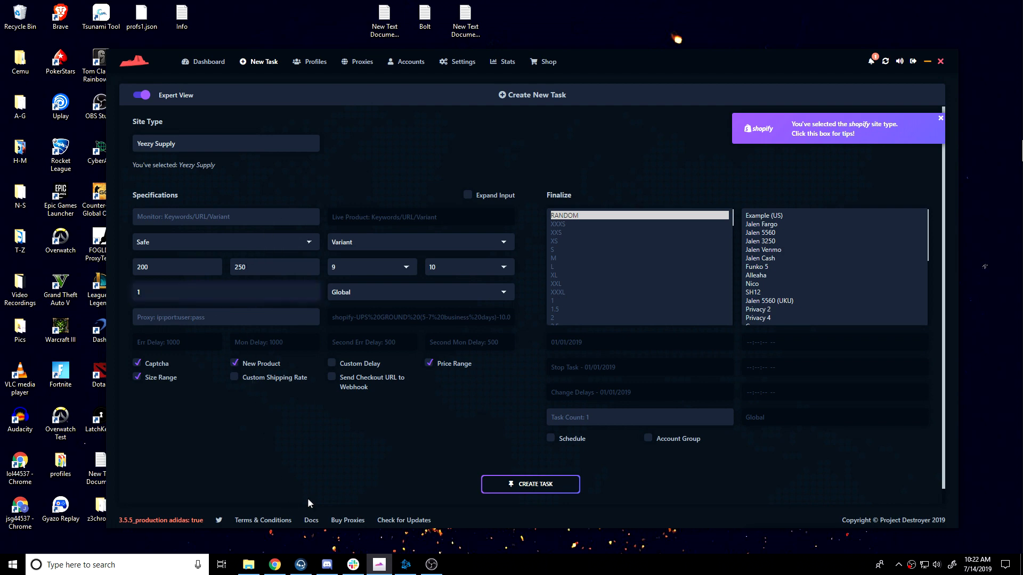
{"action": "left_click", "coordinate": [362, 294]}
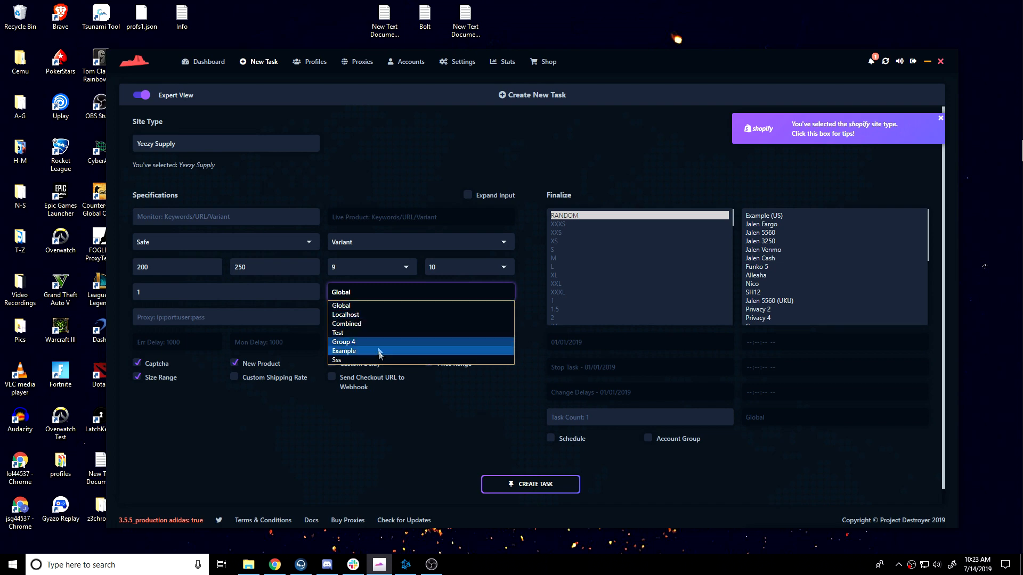
{"action": "left_click", "coordinate": [404, 435]}
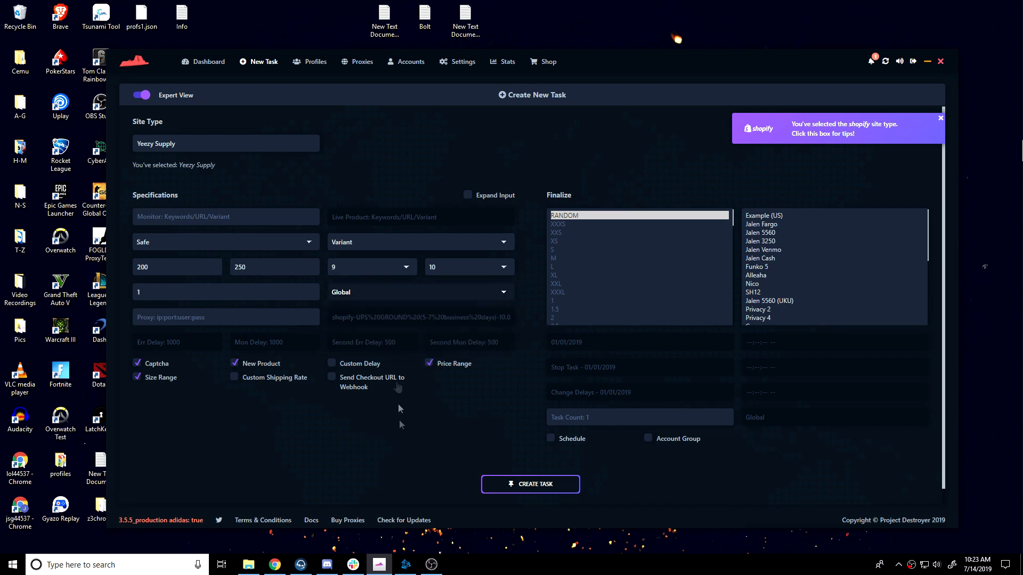
{"action": "left_click", "coordinate": [375, 297]}
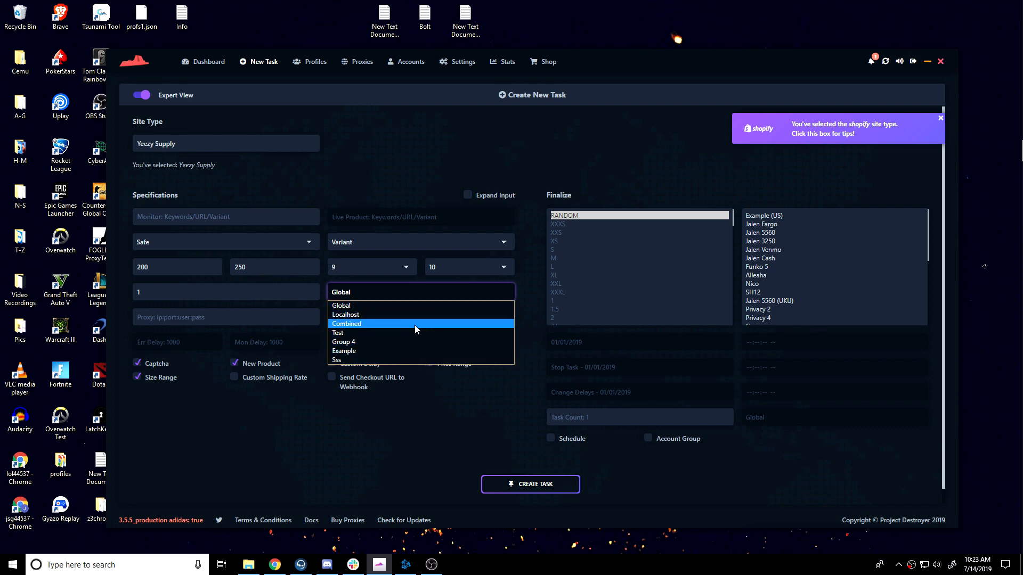
{"action": "left_click", "coordinate": [401, 296]}
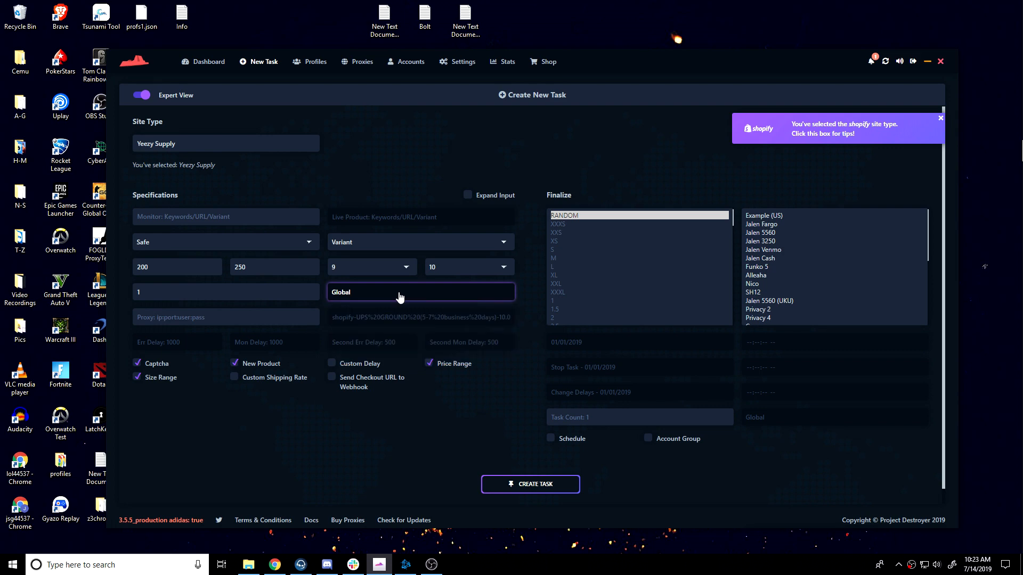
{"action": "left_click", "coordinate": [400, 297]}
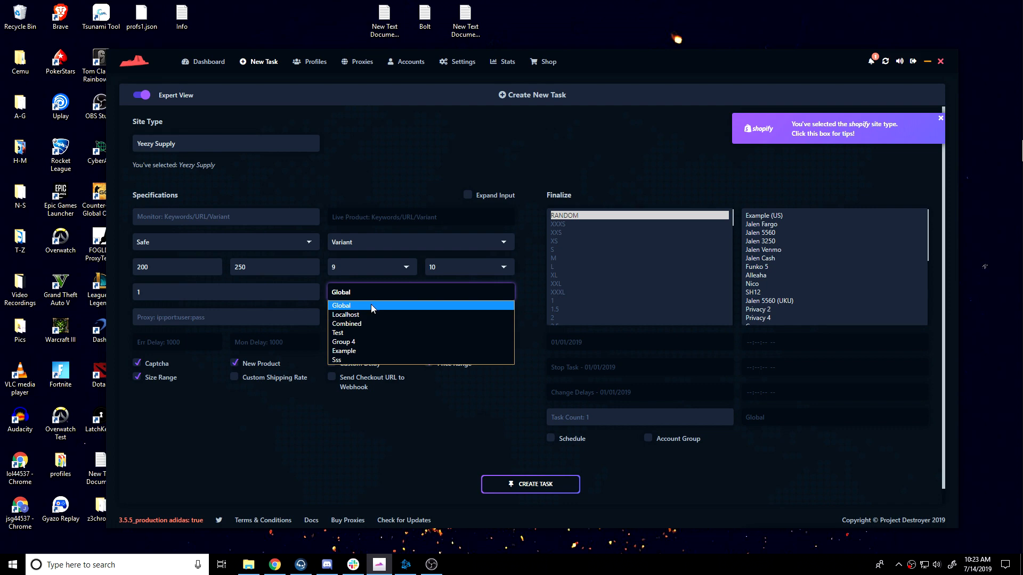
{"action": "left_click", "coordinate": [321, 381]}
{"action": "left_click", "coordinate": [232, 316]}
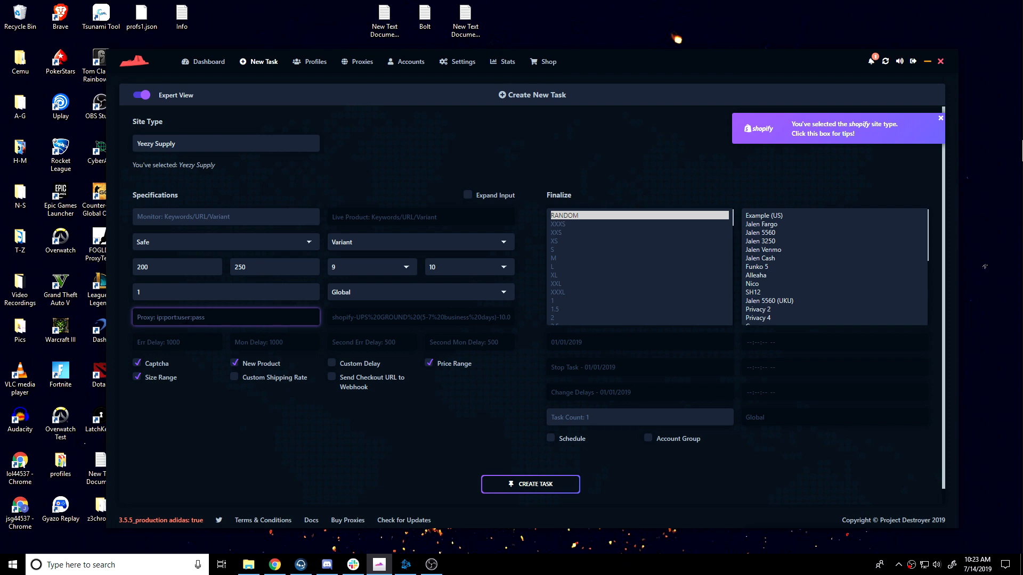
Step: Toggle Custom Shipping Rate on and off, enable Custom Delay, then view the Dashboard tasks
{"action": "left_click", "coordinate": [367, 304]}
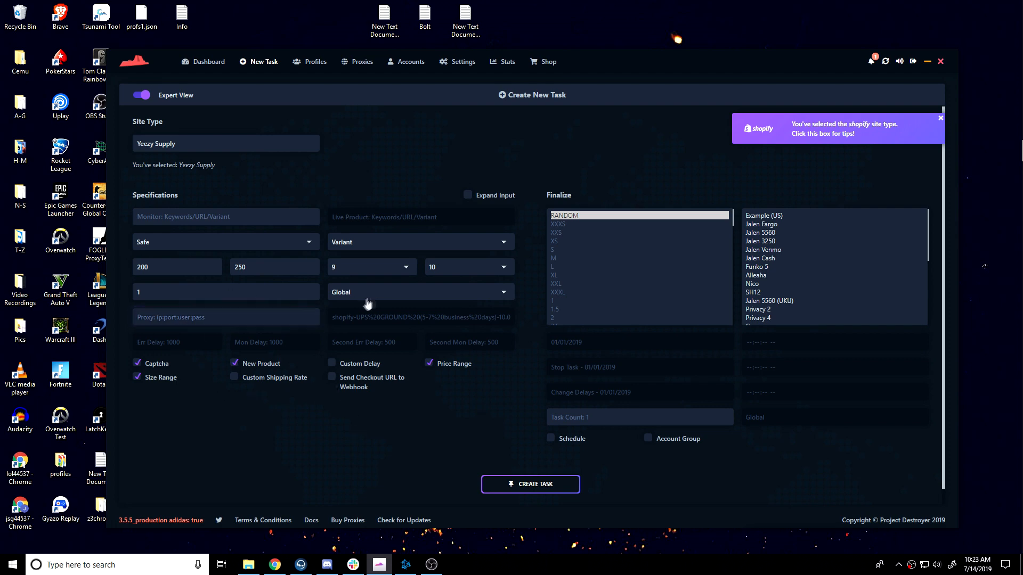
{"action": "left_click", "coordinate": [248, 379]}
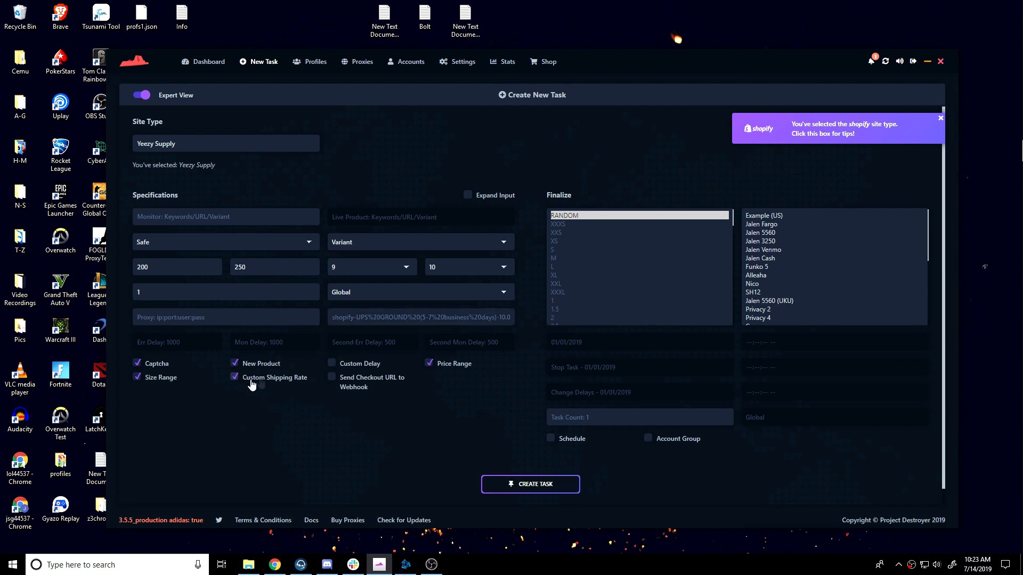
{"action": "left_click", "coordinate": [422, 318]}
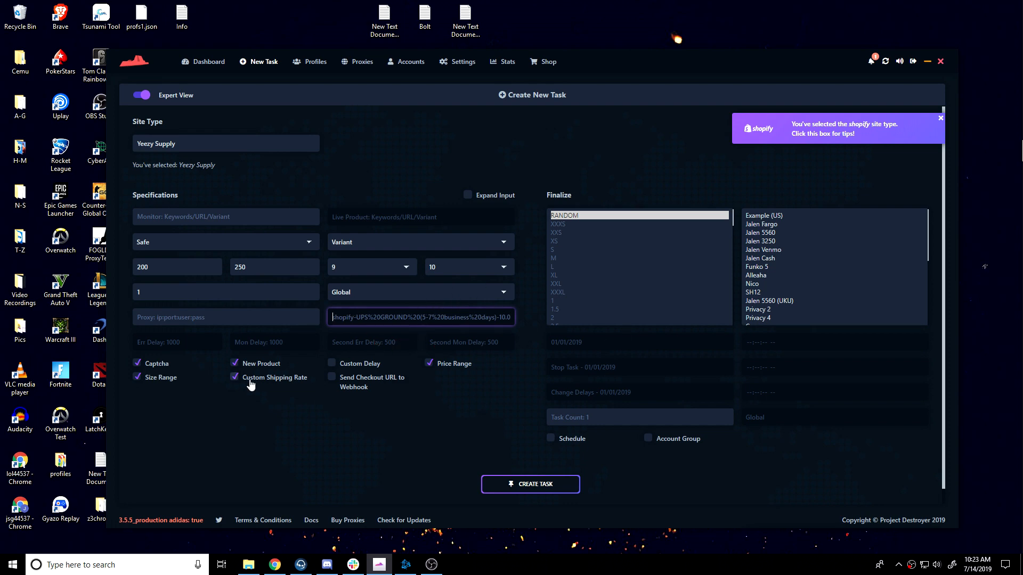
{"action": "left_click", "coordinate": [281, 378]}
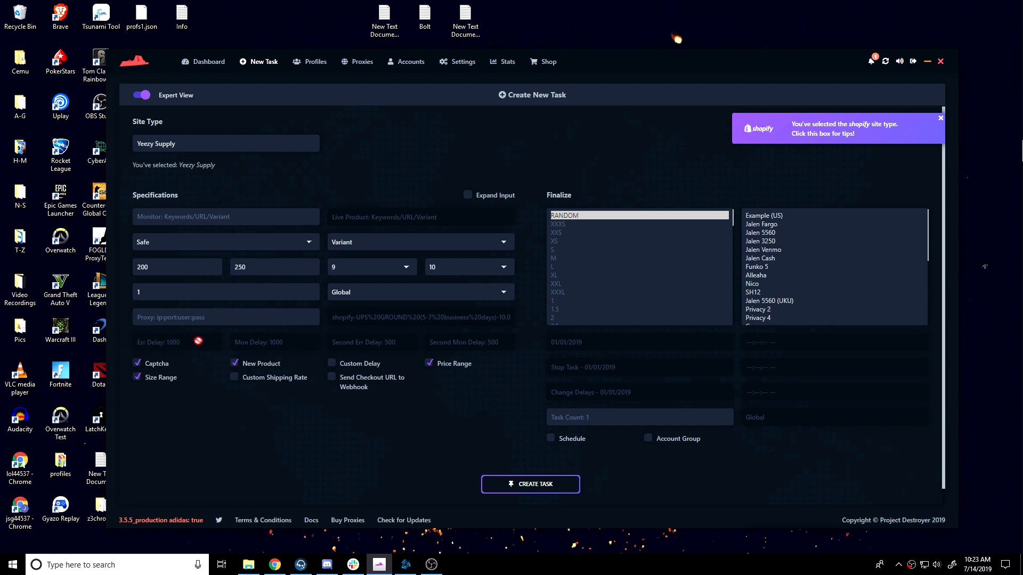
{"action": "left_click", "coordinate": [352, 366]}
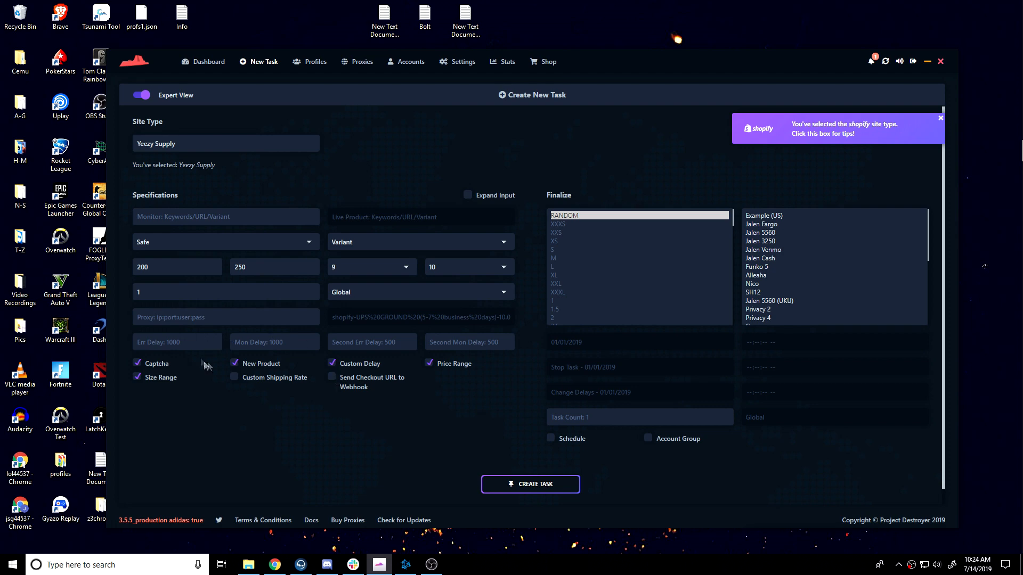
{"action": "left_click", "coordinate": [208, 62]}
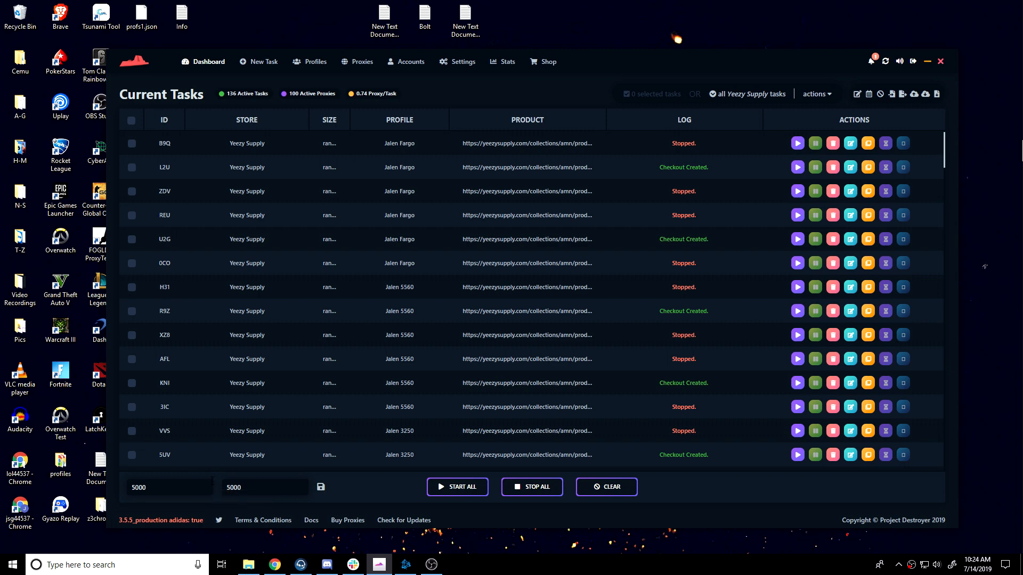
Step: Go back to the New Task form and uncheck Custom Delay
{"action": "left_click", "coordinate": [166, 491]}
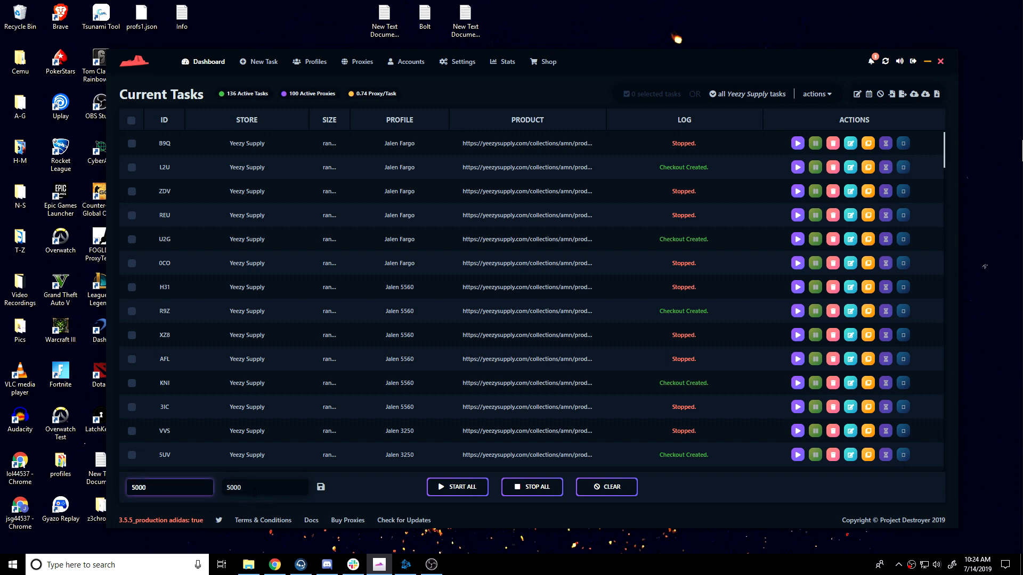
{"action": "left_click", "coordinate": [264, 62]}
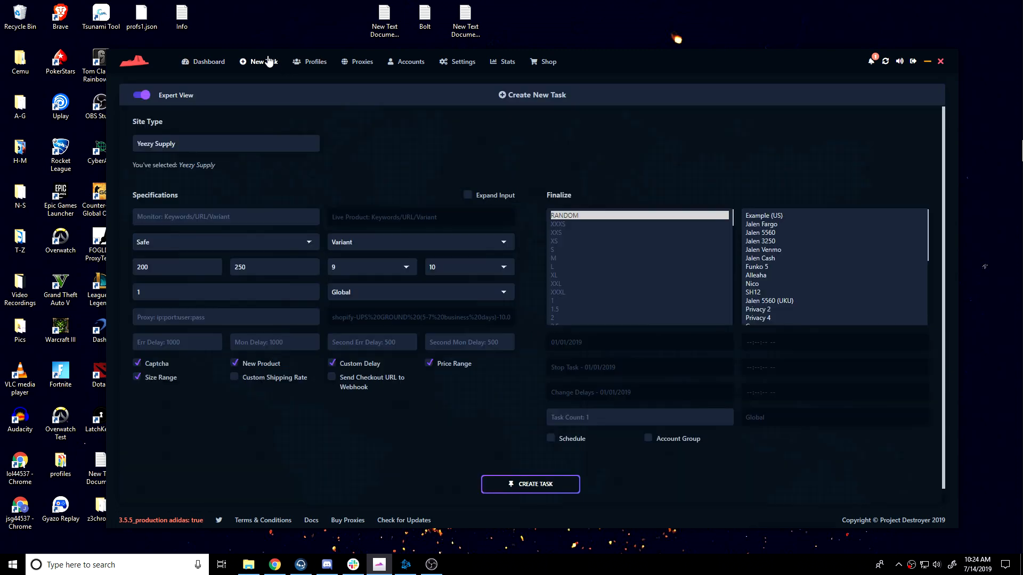
{"action": "left_click", "coordinate": [187, 342]}
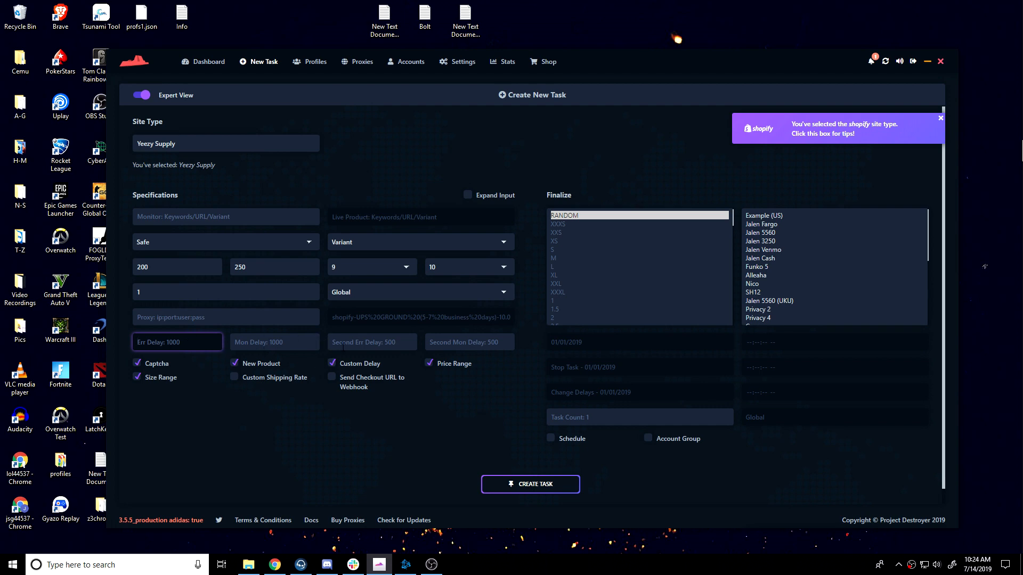
{"action": "left_click", "coordinate": [331, 364]}
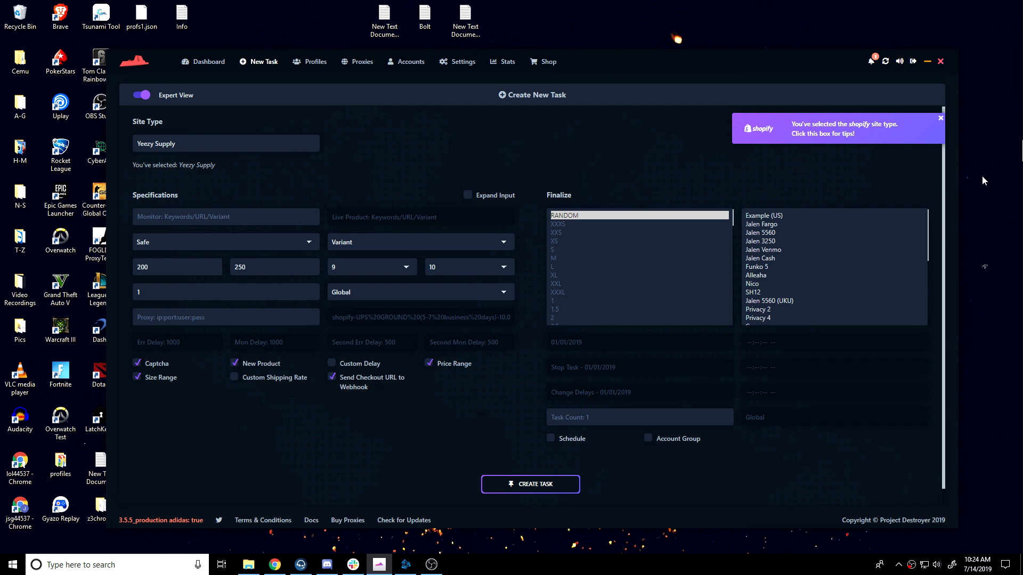
Step: Toggle the webhook checkout-URL option and turn off the Size Range and Price Range limits
{"action": "left_click", "coordinate": [376, 383]}
{"action": "left_click", "coordinate": [165, 383]}
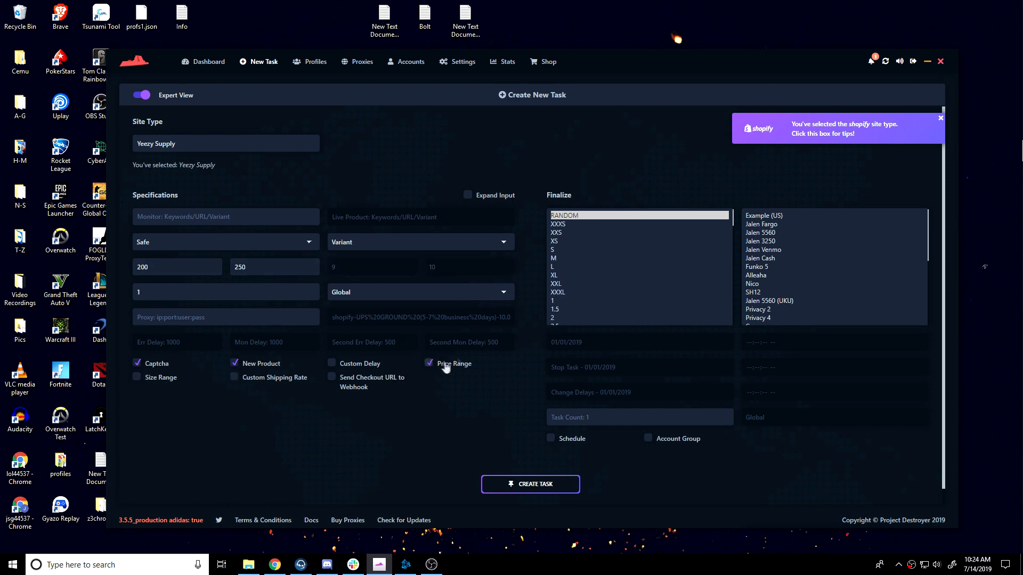
{"action": "left_click", "coordinate": [445, 364]}
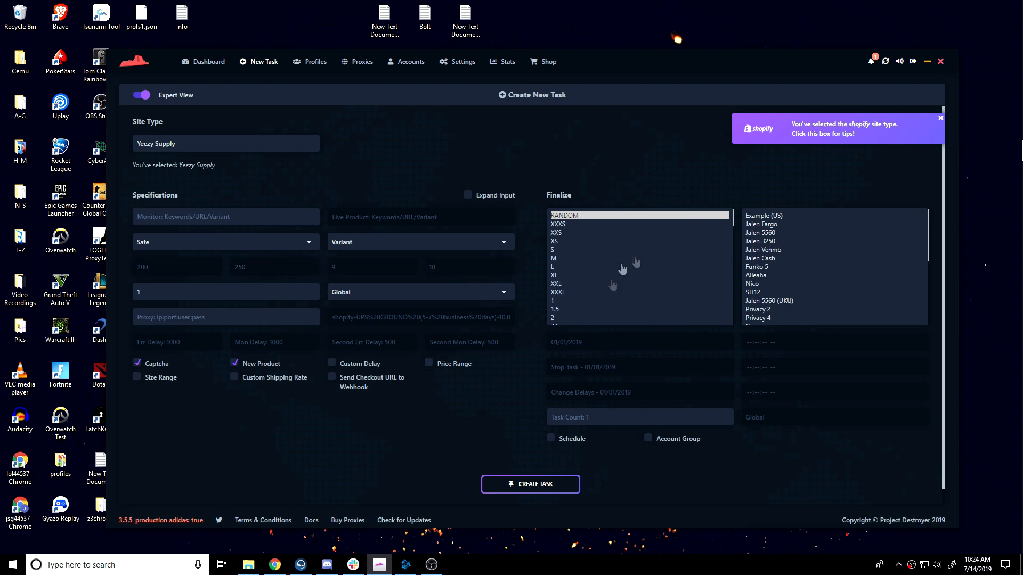
Step: Try single size picks (XS, 1, M, XXXS) and a couple of billing profiles
{"action": "left_click", "coordinate": [594, 242]}
{"action": "scroll", "coordinate": [596, 245], "scroll_direction": "down", "scroll_amount": 5}
{"action": "scroll", "coordinate": [599, 246], "scroll_direction": "up", "scroll_amount": 4}
{"action": "left_click", "coordinate": [598, 247]}
{"action": "left_click", "coordinate": [831, 258]}
{"action": "scroll", "coordinate": [657, 272], "scroll_direction": "up", "scroll_amount": 1}
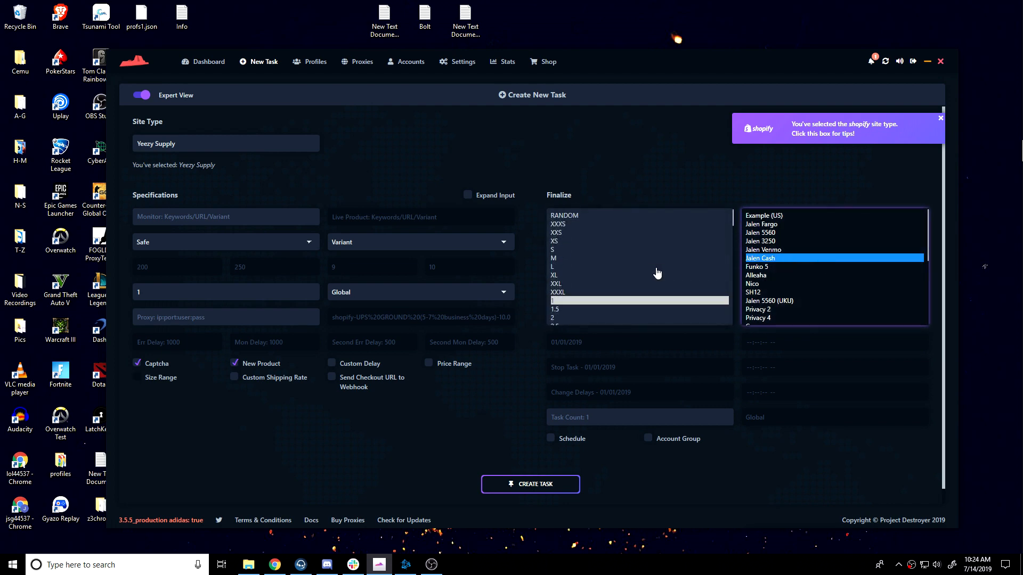
{"action": "left_click", "coordinate": [601, 300]}
{"action": "left_click", "coordinate": [601, 258]}
{"action": "left_click", "coordinate": [601, 225]}
{"action": "left_click", "coordinate": [791, 250]}
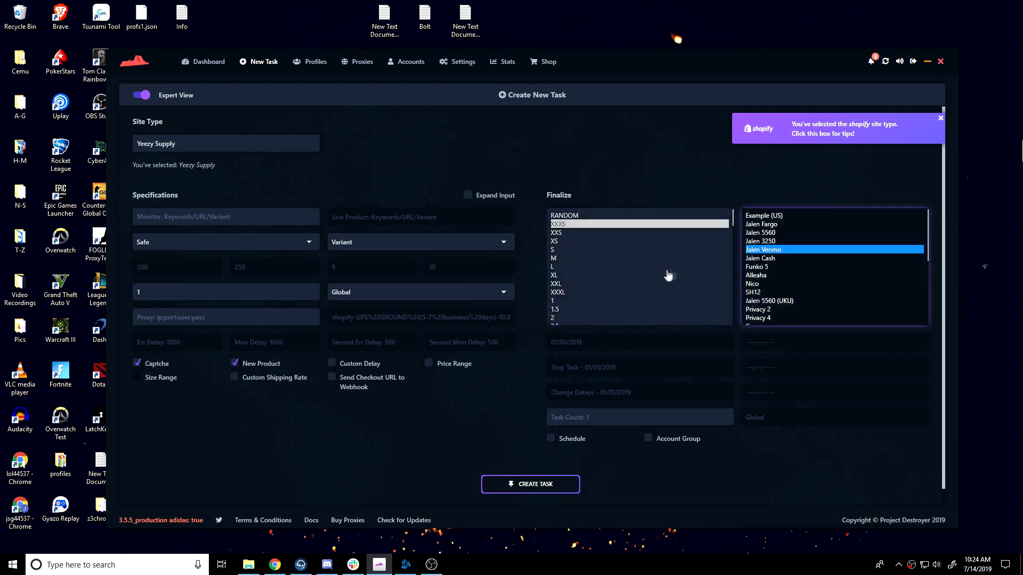
Step: Try range selections of sizes XS–M, L alone, XXXS–XXXL, and several billing profiles
{"action": "left_click_drag", "start_coordinate": [570, 243], "coordinate": [647, 295]}
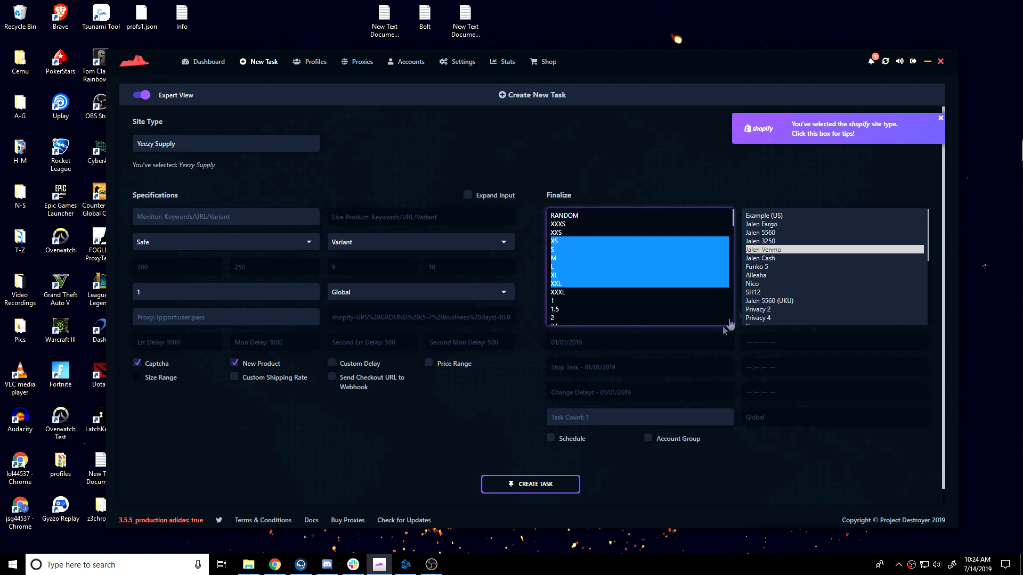
{"action": "left_click", "coordinate": [775, 258], "text": "ctrl"}
{"action": "left_click", "coordinate": [773, 235], "text": "ctrl"}
{"action": "left_click", "coordinate": [772, 266], "text": "ctrl"}
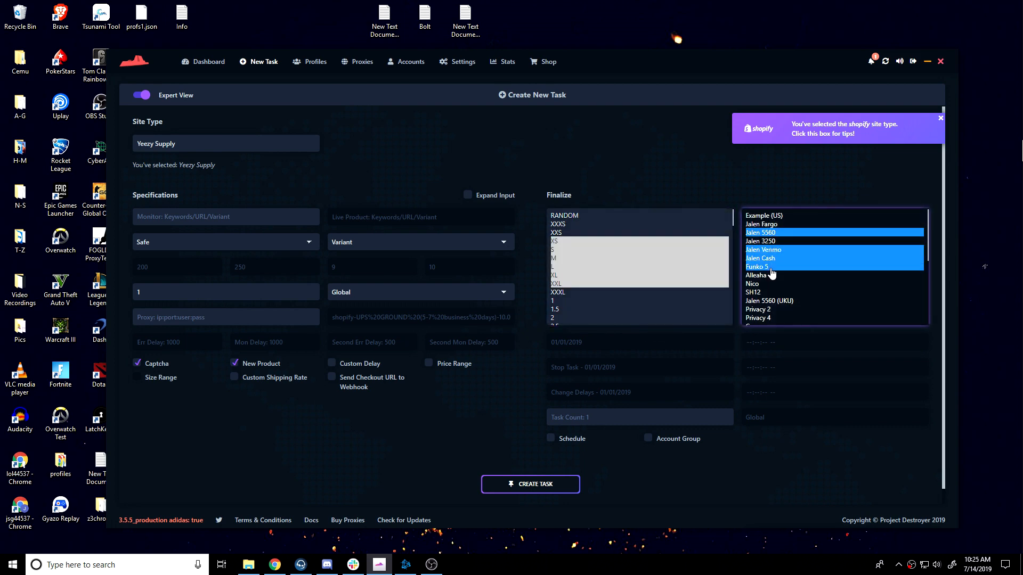
{"action": "left_click", "coordinate": [642, 266]}
{"action": "left_click", "coordinate": [799, 252]}
{"action": "left_click", "coordinate": [579, 225]}
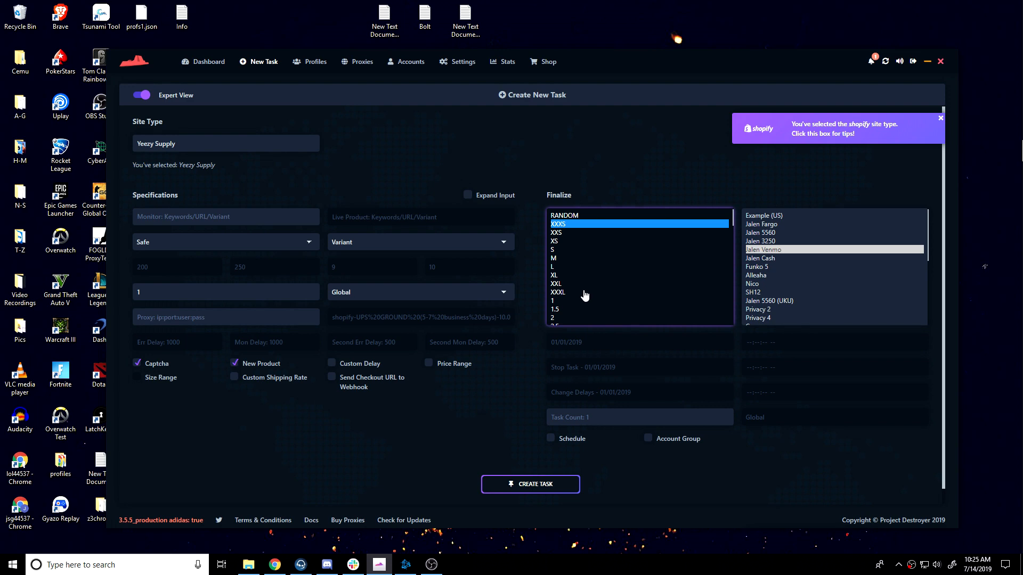
{"action": "left_click", "coordinate": [585, 296], "text": "shift"}
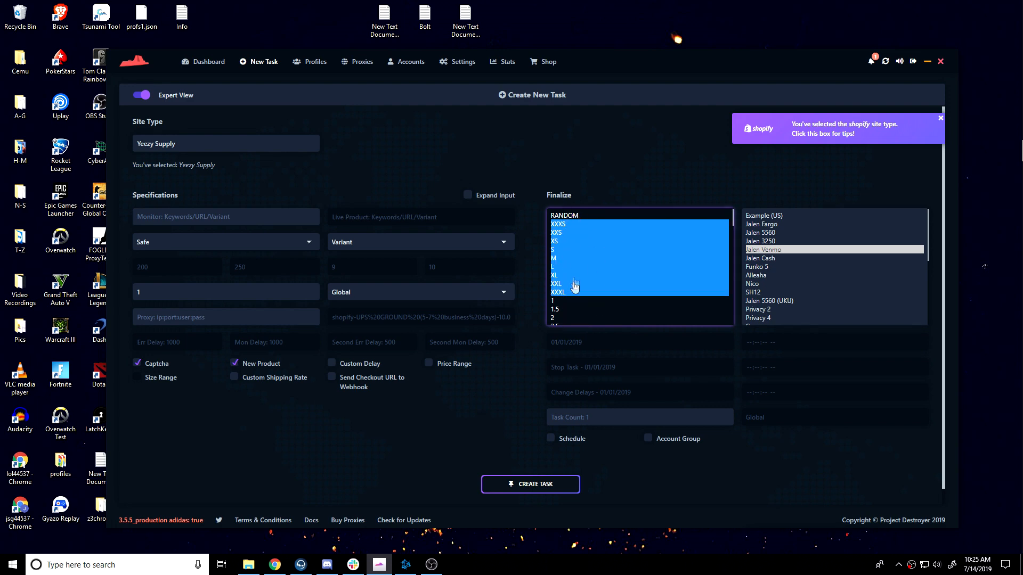
{"action": "left_click", "coordinate": [769, 232]}
{"action": "left_click", "coordinate": [771, 284], "text": "shift"}
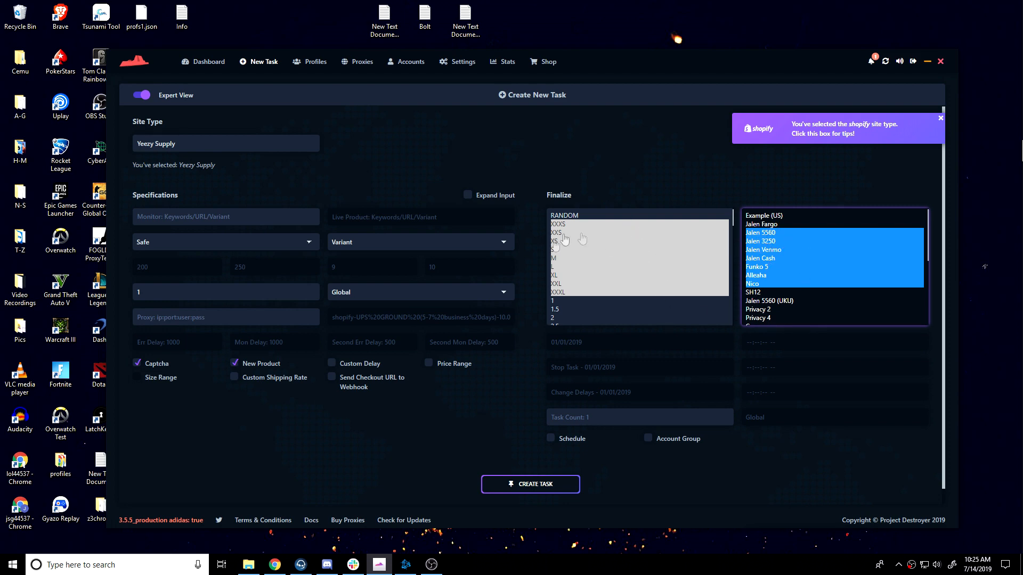
Step: Select sizes S through L and three billing profiles, then enable Schedule
{"action": "left_click", "coordinate": [581, 249]}
{"action": "left_click", "coordinate": [559, 266], "text": "shift"}
{"action": "left_click", "coordinate": [761, 233]}
{"action": "left_click", "coordinate": [751, 250], "text": "shift"}
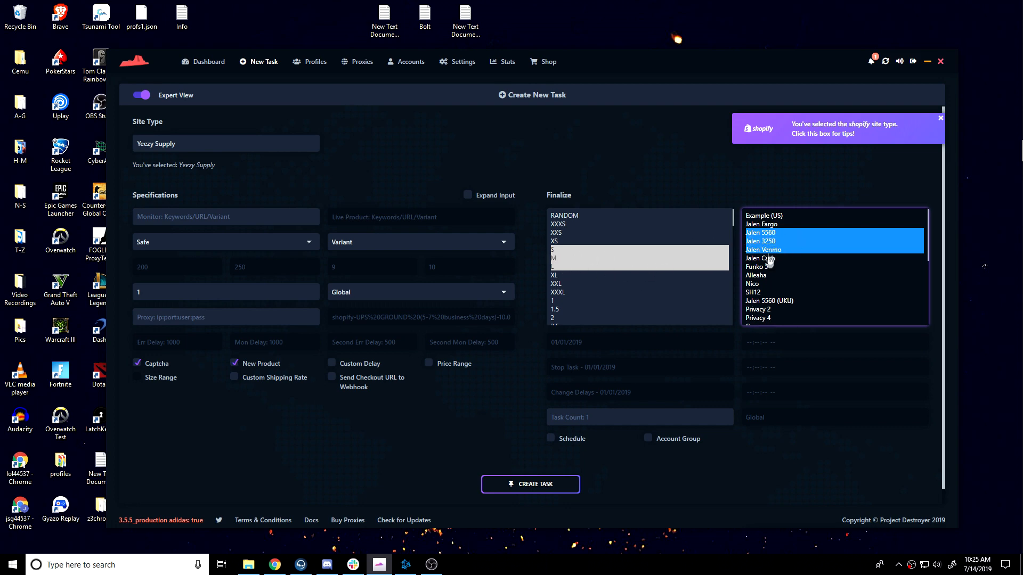
{"action": "left_click", "coordinate": [563, 445]}
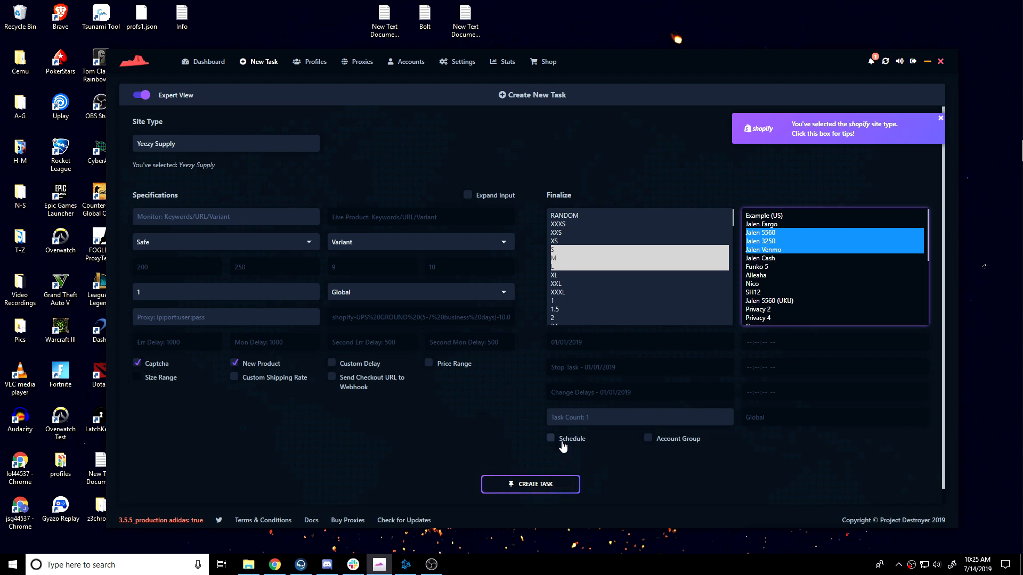
Step: Open and close the start date and Change Delays calendars without picking dates
{"action": "left_click", "coordinate": [595, 335]}
{"action": "left_click", "coordinate": [490, 393]}
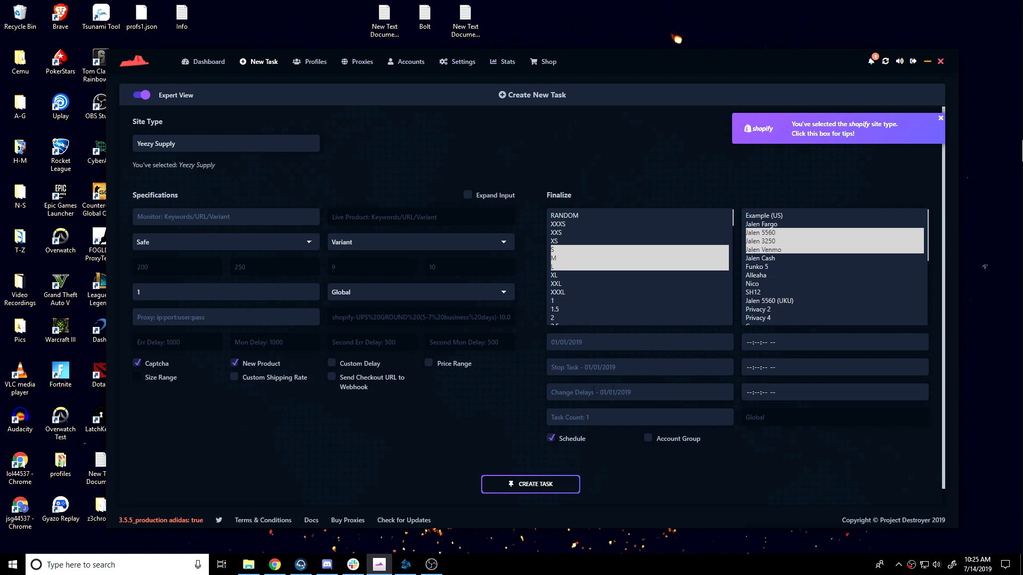
{"action": "left_click", "coordinate": [641, 391]}
{"action": "left_click", "coordinate": [479, 416]}
Step: Enter 2 as the task count
{"action": "left_click", "coordinate": [649, 410]}
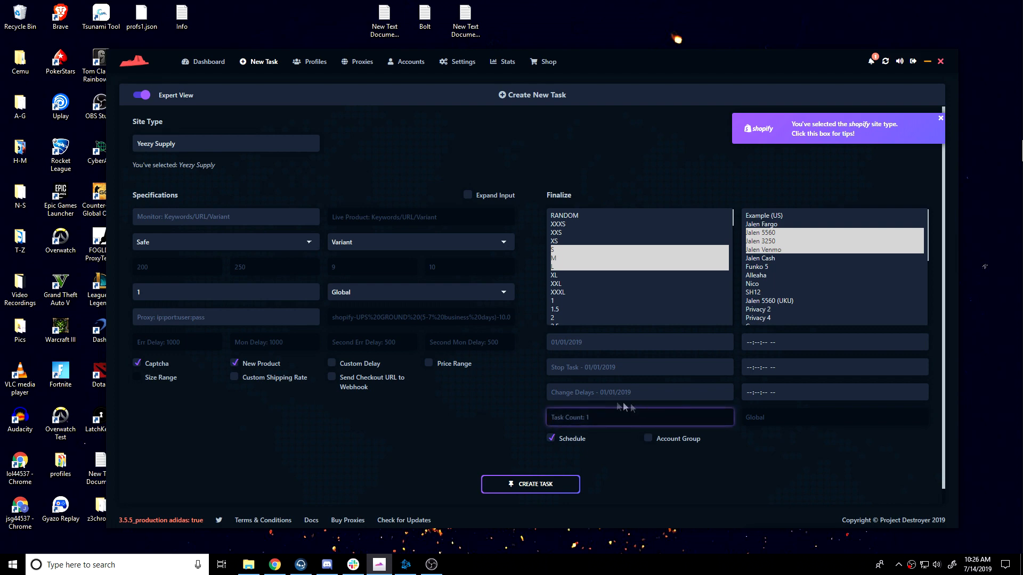
{"action": "type", "text": "2"}
{"action": "key", "text": "BackSpace"}
{"action": "type", "text": "2"}
Step: Clear the task count, turn Schedule off, and enable Account Group
{"action": "key", "text": "BackSpace"}
{"action": "left_click", "coordinate": [554, 439]}
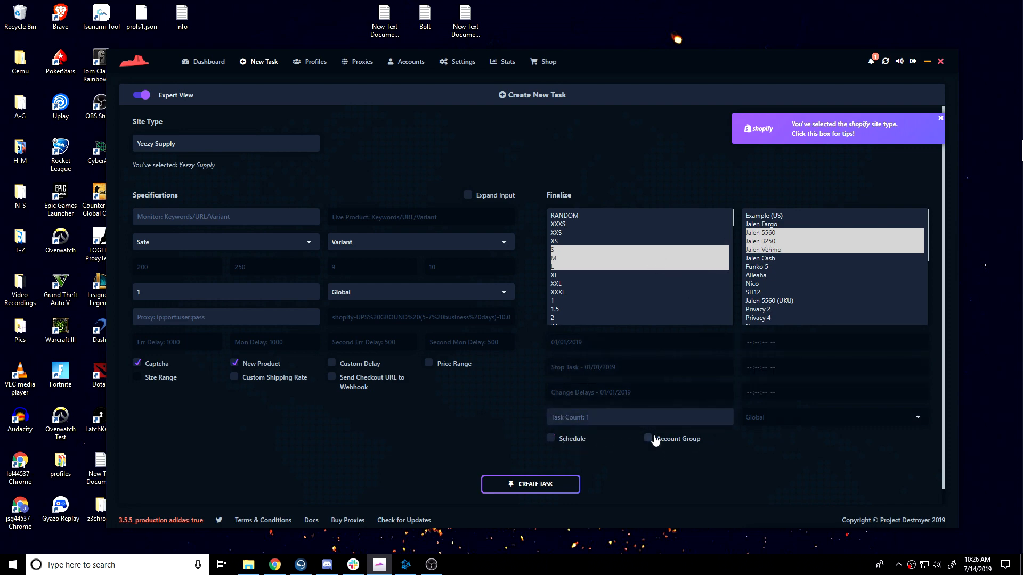
{"action": "left_click", "coordinate": [655, 440]}
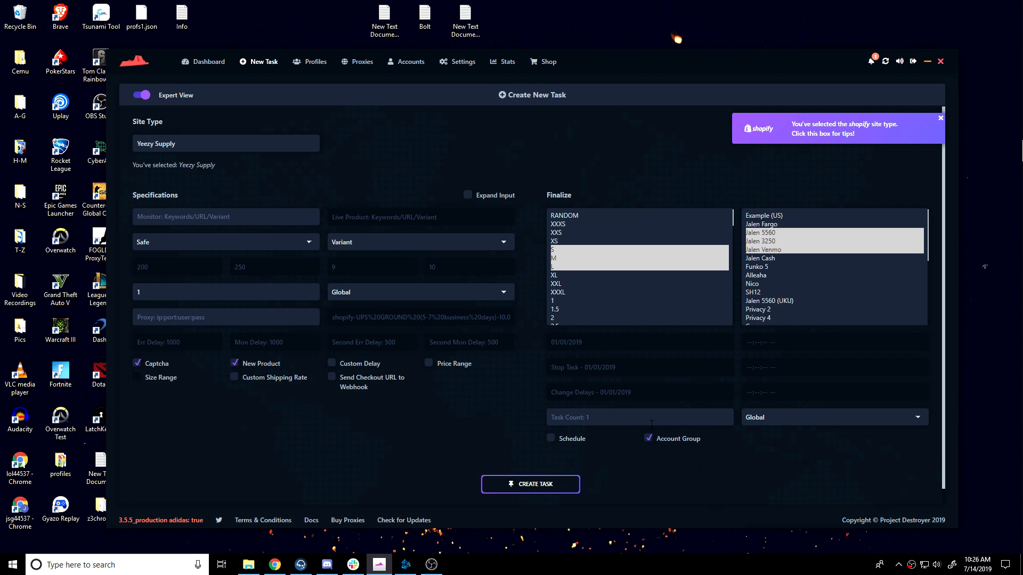
Step: Inspect the account group list keeping Global, disable Account Group, and check the dashboard
{"action": "left_click", "coordinate": [815, 421]}
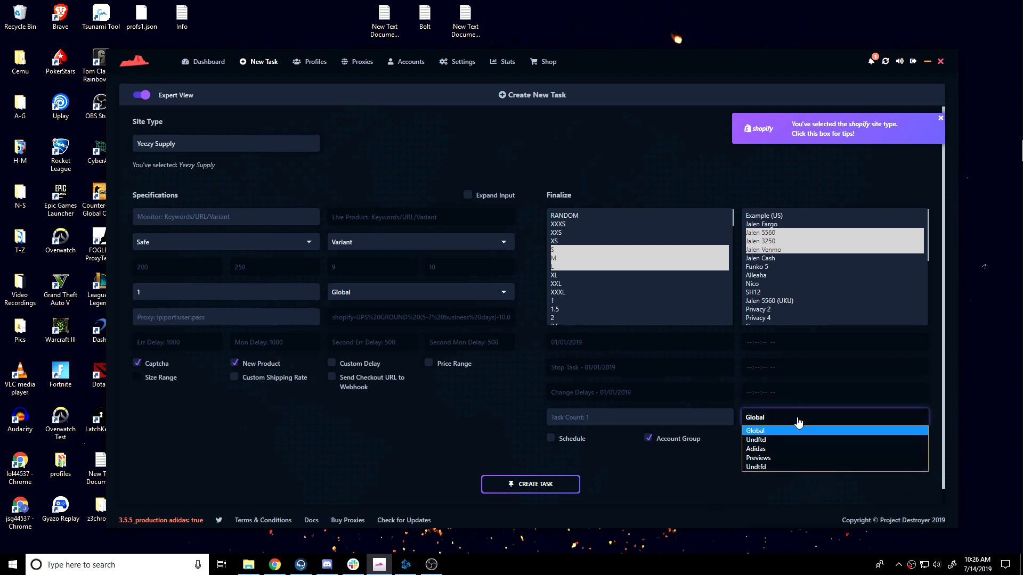
{"action": "left_click", "coordinate": [798, 422]}
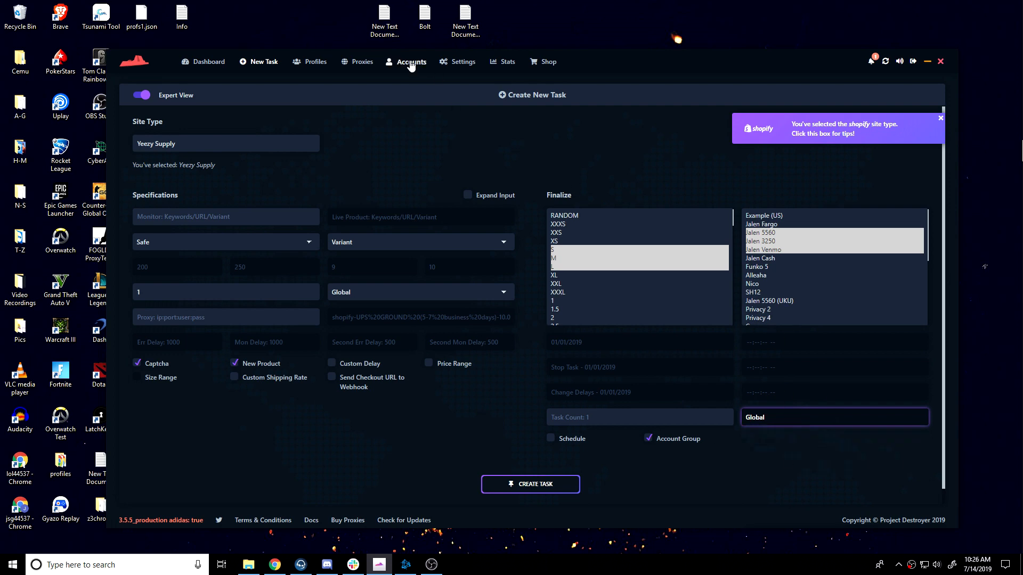
{"action": "left_click", "coordinate": [780, 423]}
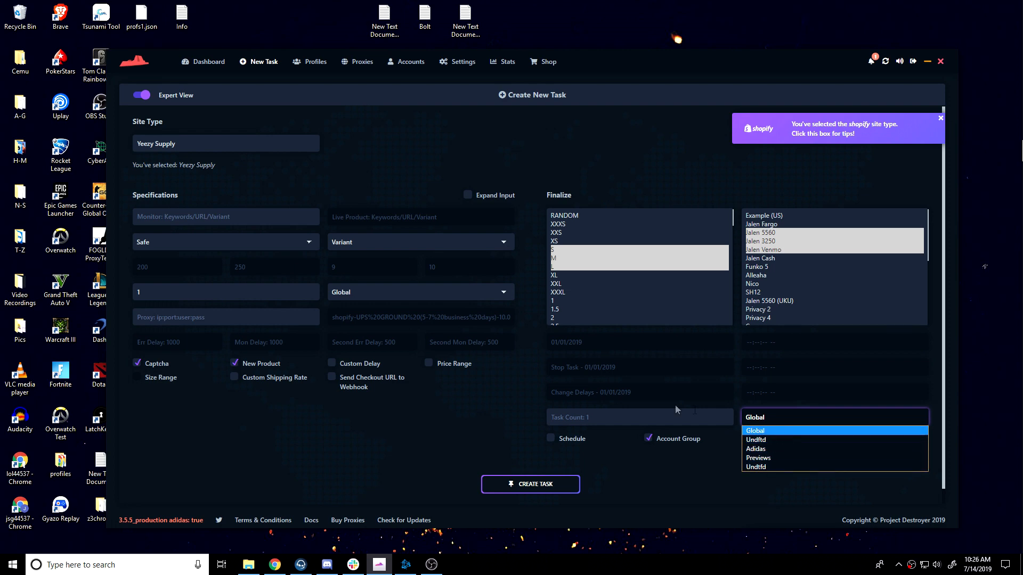
{"action": "left_click", "coordinate": [708, 489]}
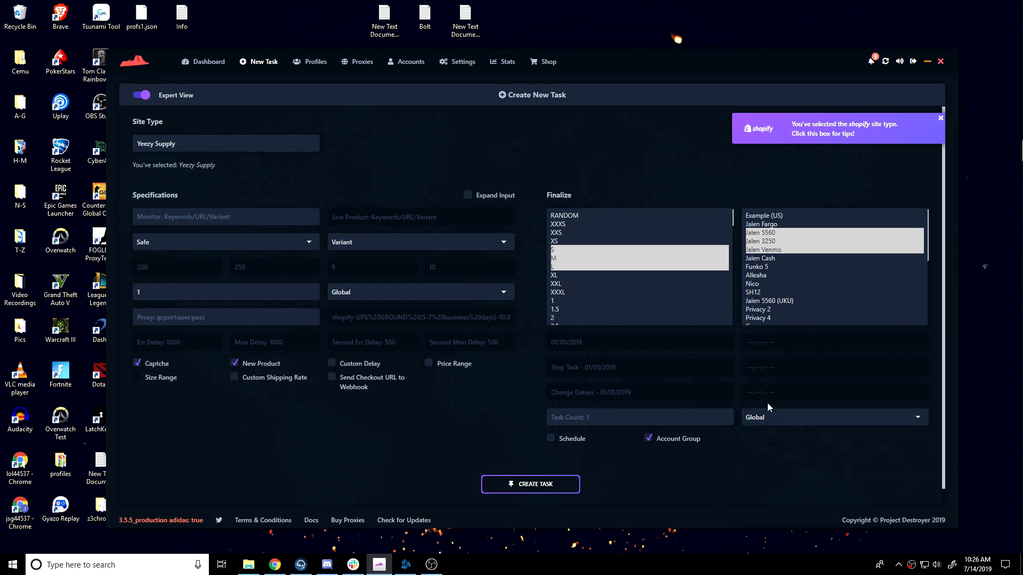
{"action": "left_click", "coordinate": [649, 442]}
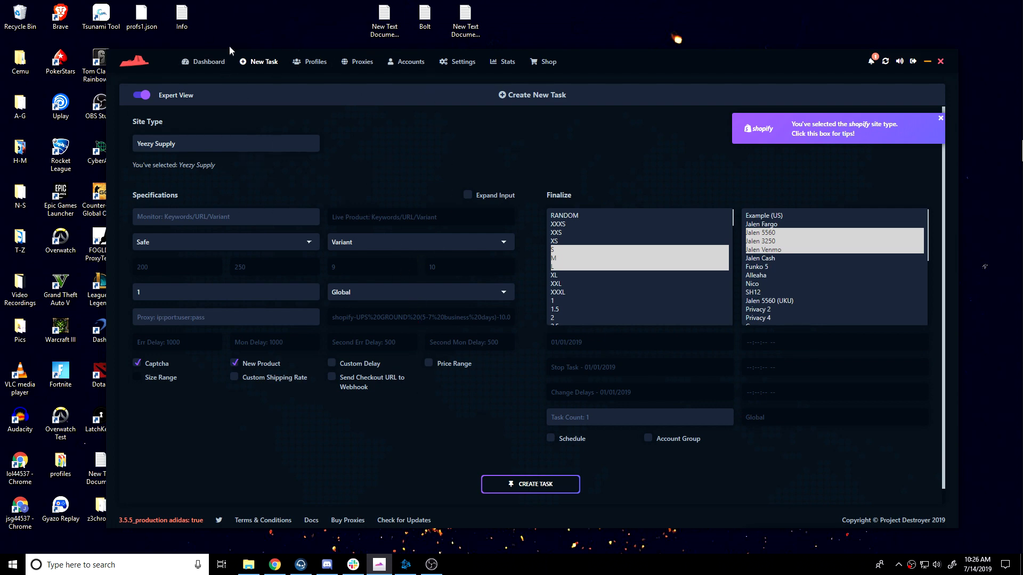
{"action": "left_click", "coordinate": [207, 62]}
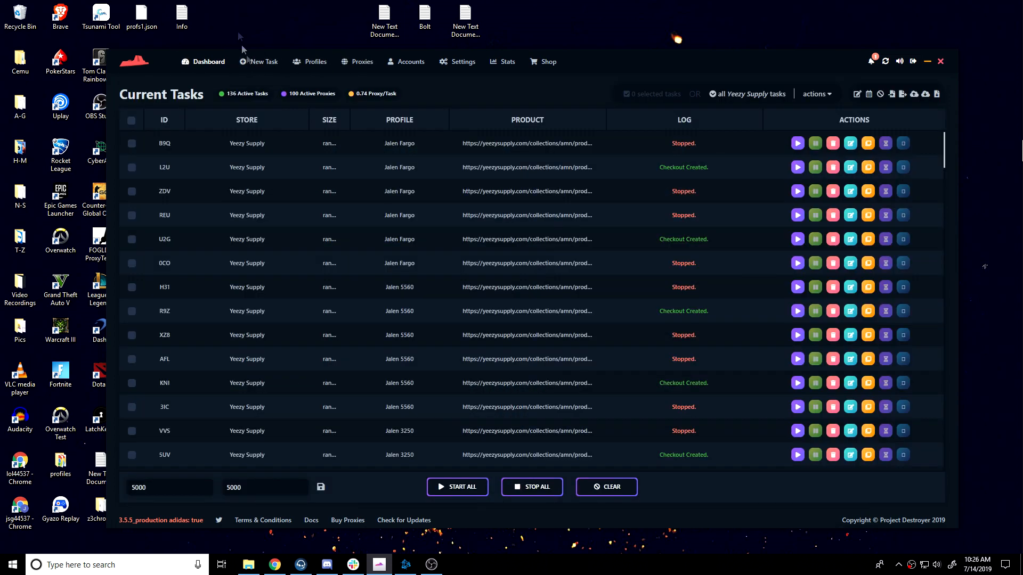
{"action": "left_click", "coordinate": [260, 62]}
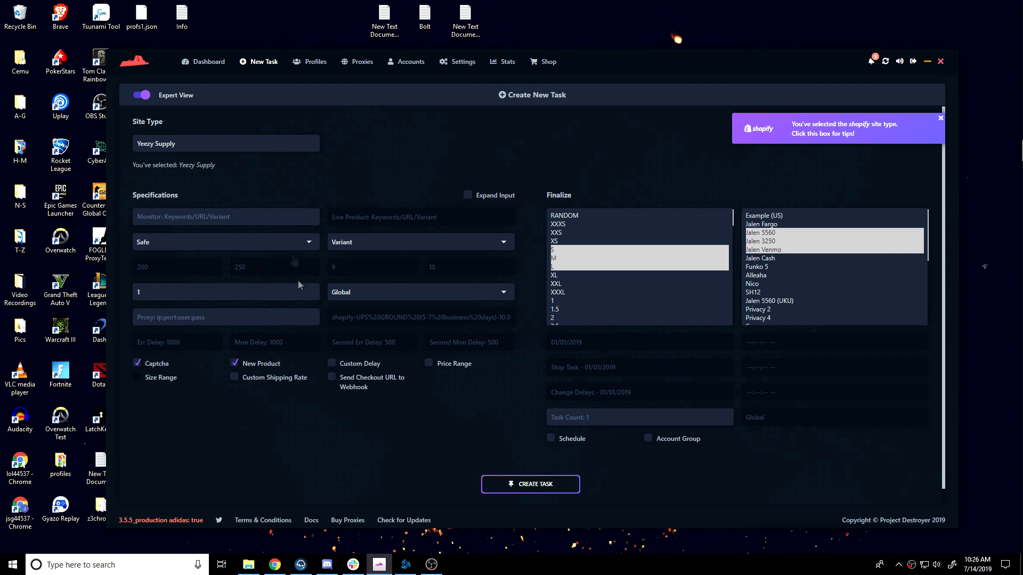
Step: Choose size S with a single billing profile for the task
{"action": "left_click", "coordinate": [209, 62]}
{"action": "left_click", "coordinate": [260, 61]}
{"action": "left_click", "coordinate": [592, 249]}
{"action": "left_click", "coordinate": [775, 246]}
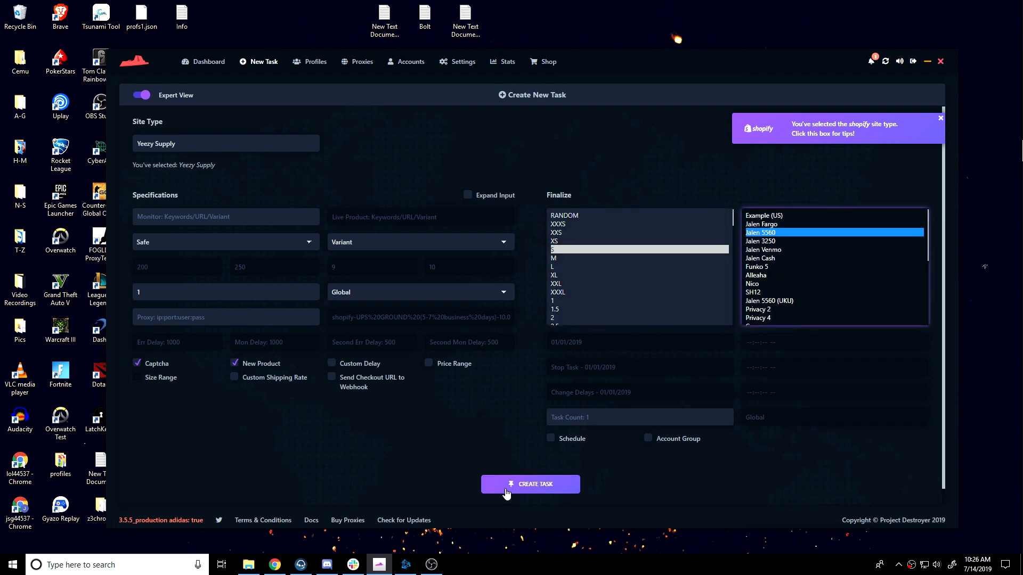
{"action": "left_click", "coordinate": [530, 484]}
Step: Enter monitor keyword 'aSSA' and save the Yeezy Supply task
{"action": "left_click", "coordinate": [258, 221]}
{"action": "type", "text": "aSSA"}
{"action": "left_click", "coordinate": [560, 484]}
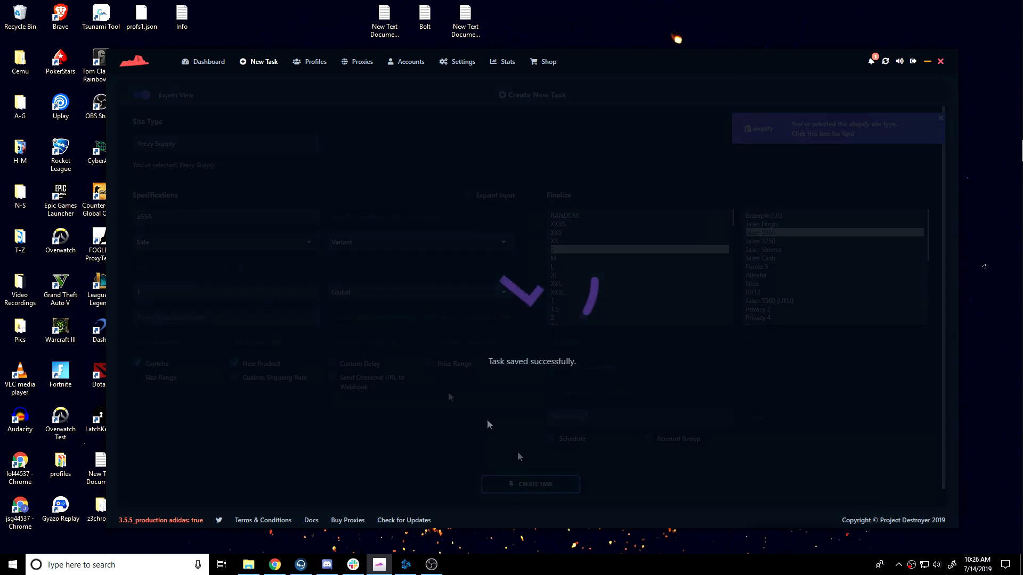
{"action": "left_click", "coordinate": [212, 70]}
{"action": "left_click", "coordinate": [249, 63]}
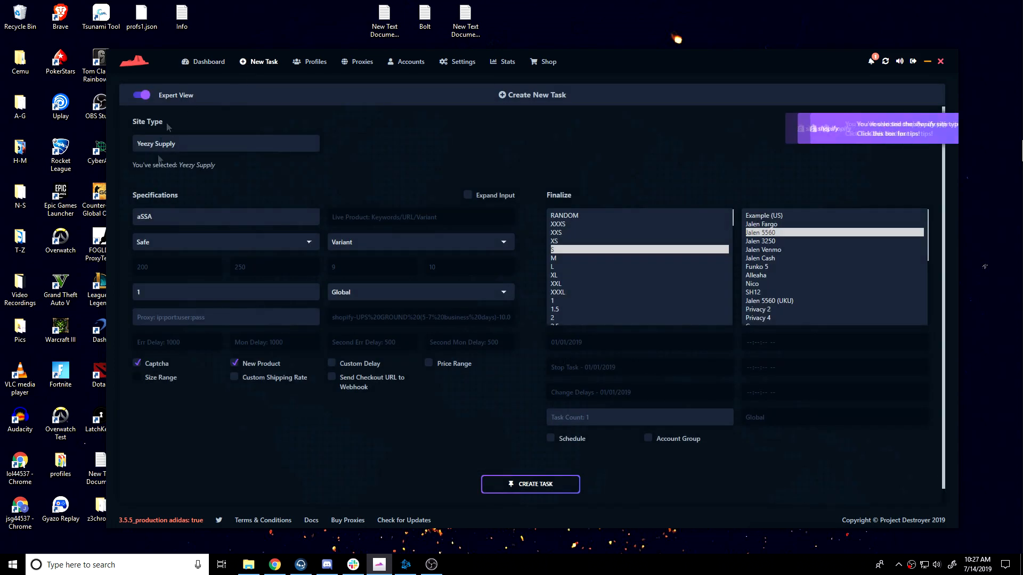
Step: Switch the task mode from Safe to Super Safe
{"action": "double_click", "coordinate": [209, 219]}
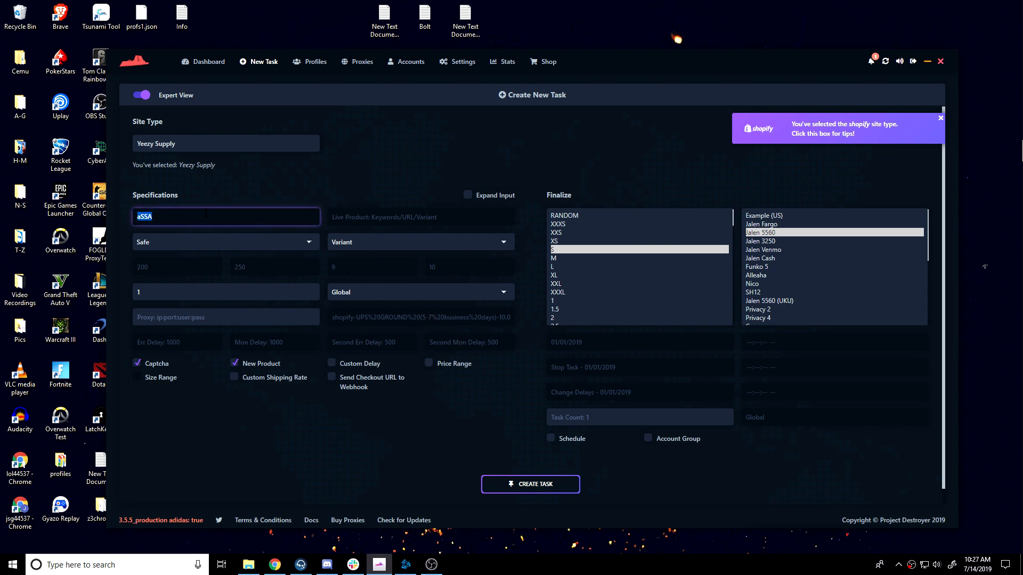
{"action": "left_click", "coordinate": [166, 244]}
{"action": "left_click", "coordinate": [166, 256]}
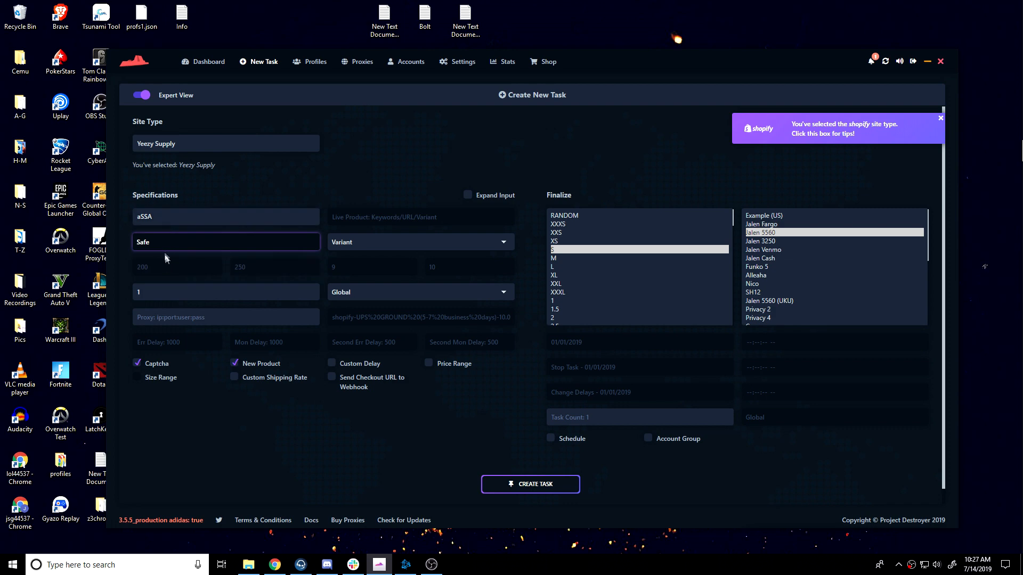
{"action": "left_click", "coordinate": [190, 246]}
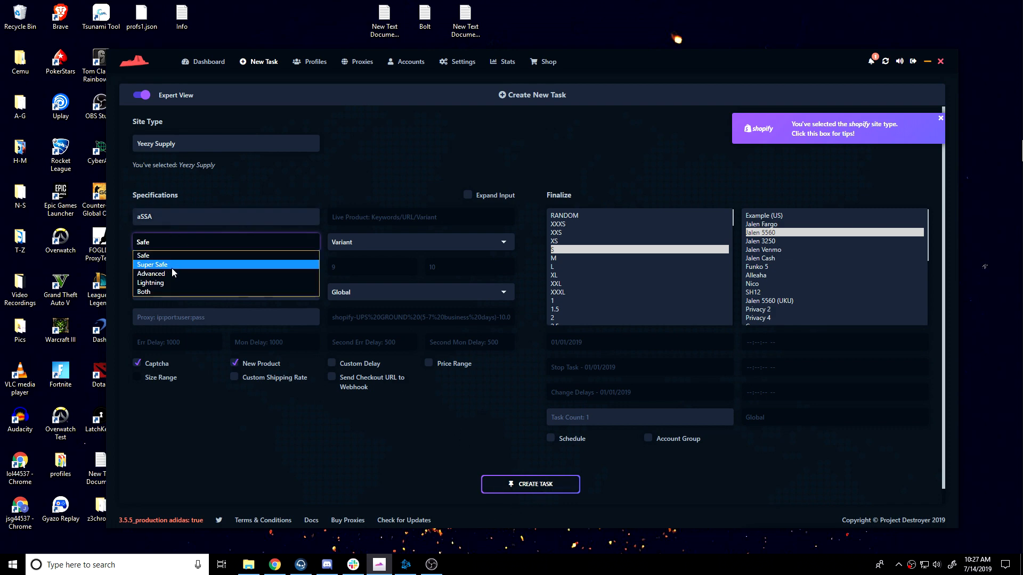
{"action": "left_click", "coordinate": [171, 267]}
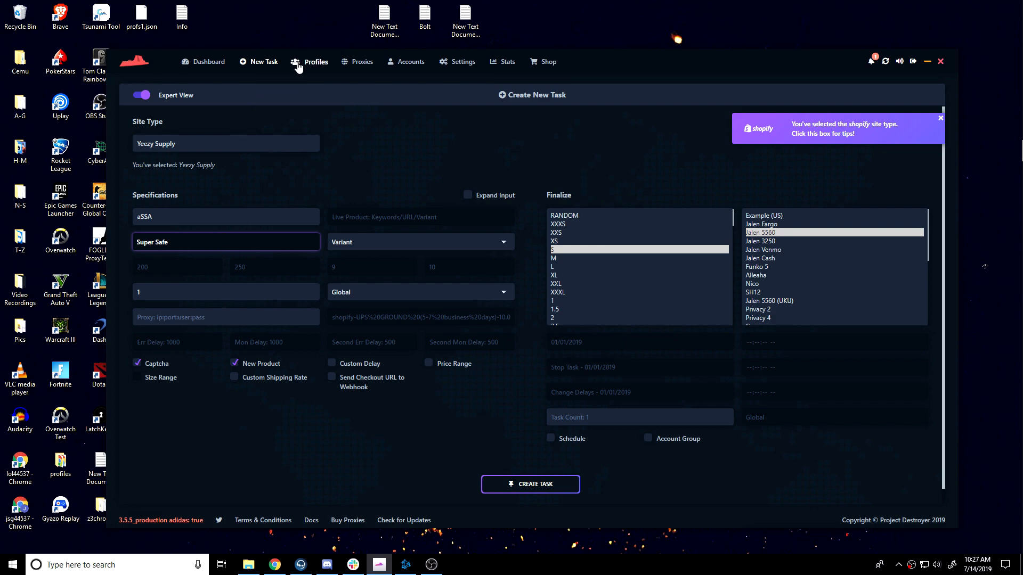
Step: Move the window between monitors, clear the profile editor, and glance at shipping countries
{"action": "left_click_drag", "start_coordinate": [623, 56], "coordinate": [1022, 42]}
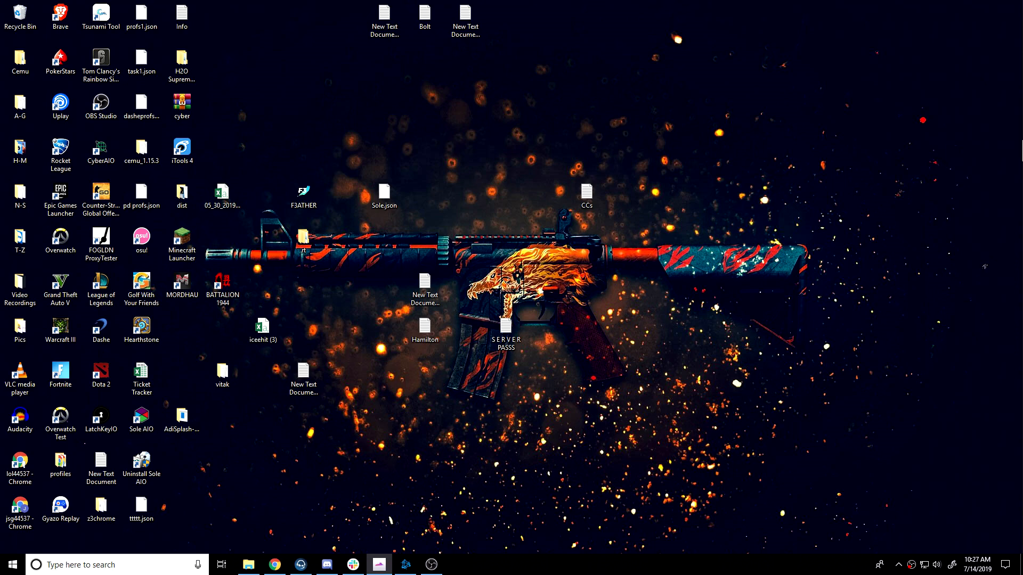
{"action": "left_click_drag", "start_coordinate": [1022, 41], "coordinate": [579, 51]}
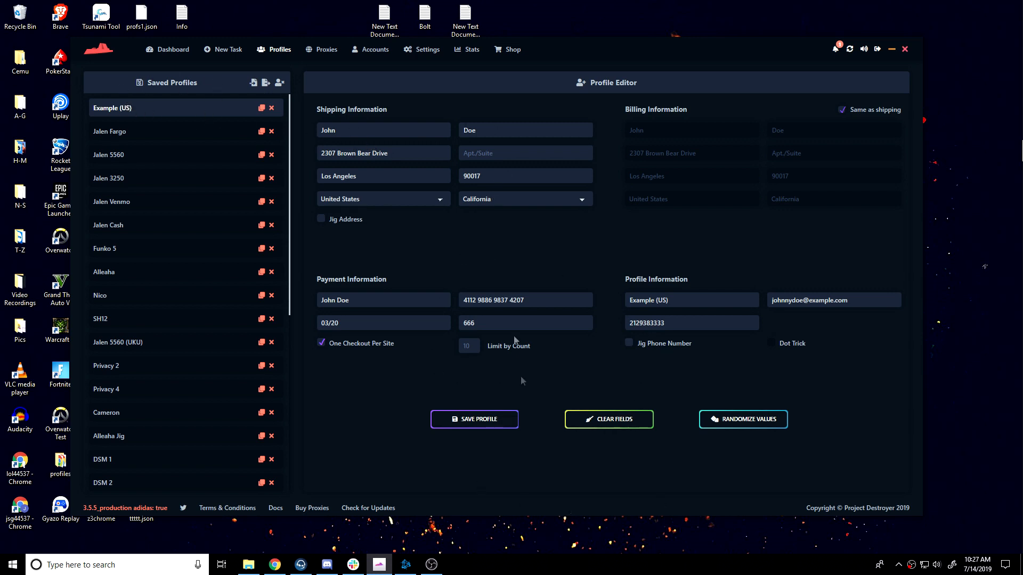
{"action": "left_click", "coordinate": [613, 423]}
{"action": "left_click", "coordinate": [446, 200]}
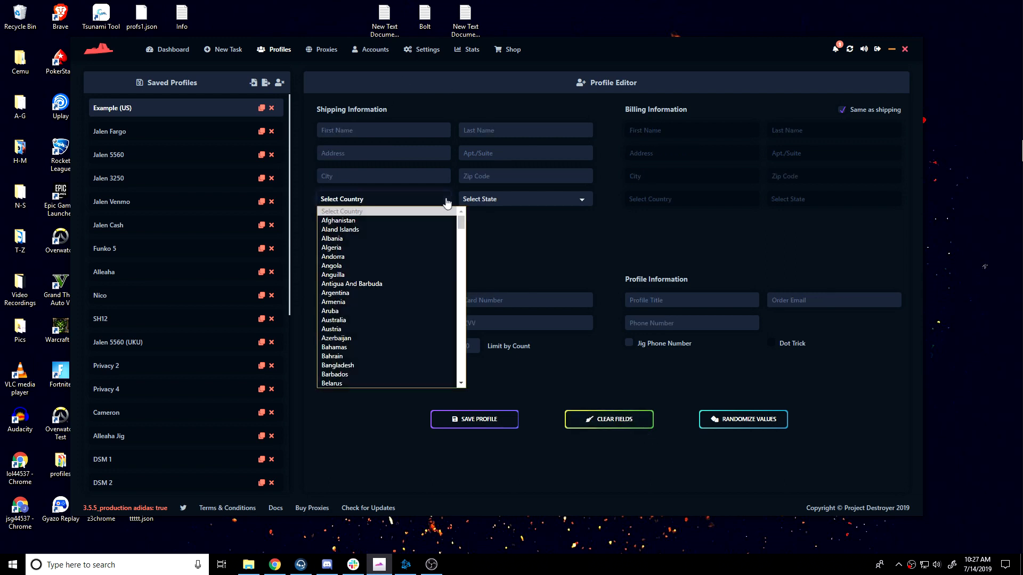
{"action": "left_click", "coordinate": [602, 321]}
Step: Generate random profile values several times and save the profile
{"action": "left_click", "coordinate": [724, 424]}
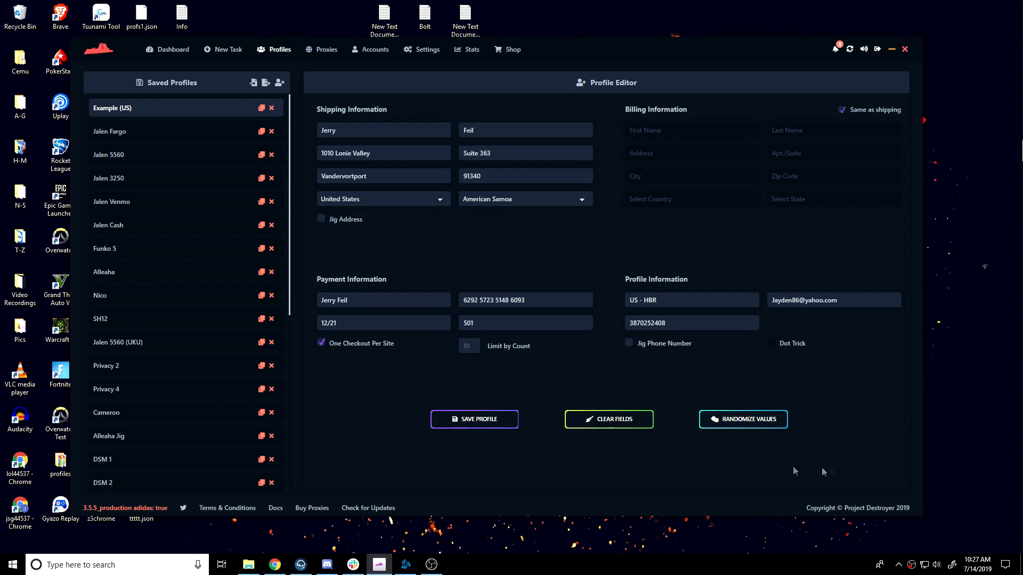
{"action": "left_click", "coordinate": [772, 418]}
{"action": "left_click", "coordinate": [772, 418]}
{"action": "left_click", "coordinate": [773, 418]}
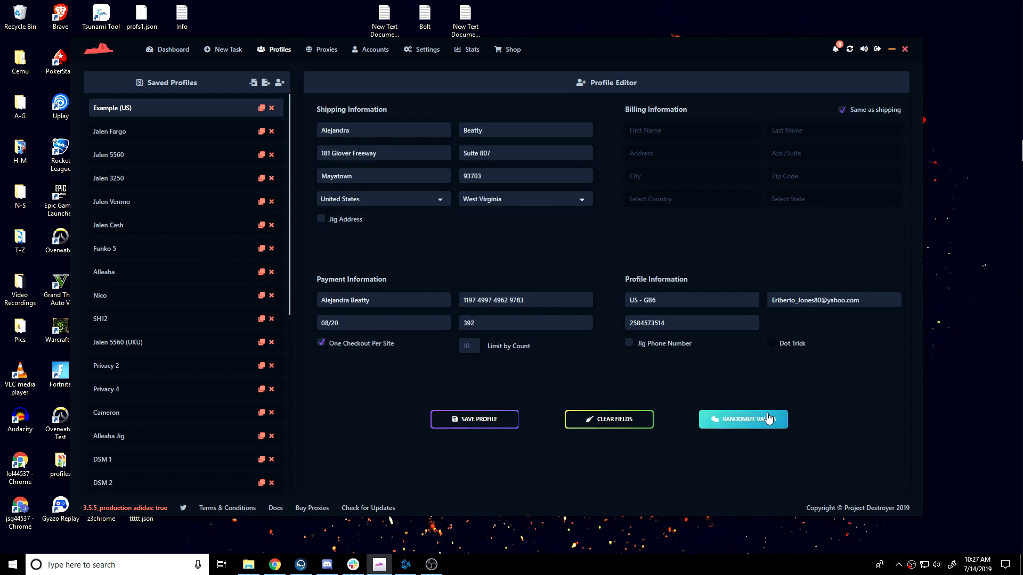
{"action": "left_click", "coordinate": [773, 418]}
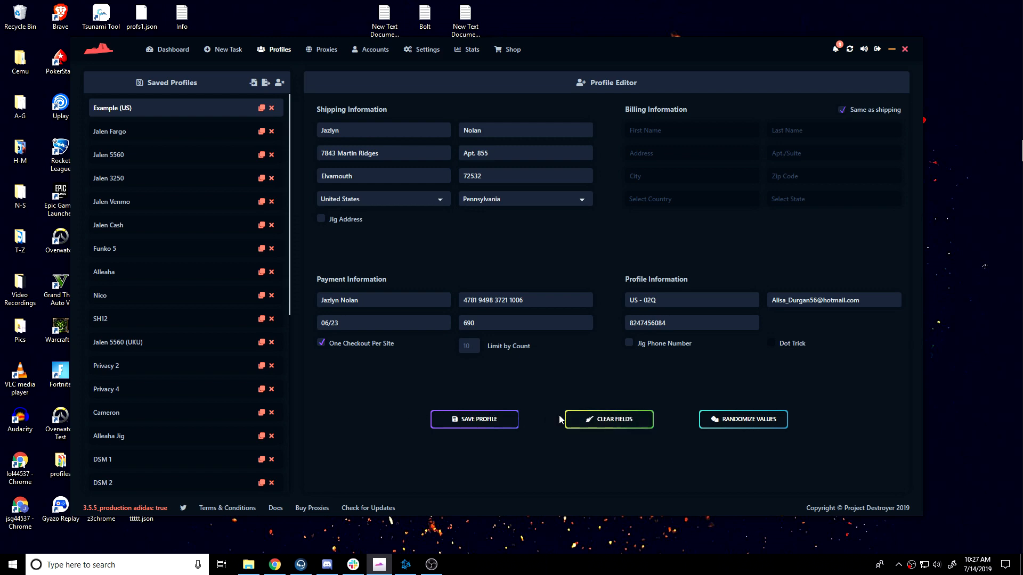
{"action": "left_click", "coordinate": [489, 425]}
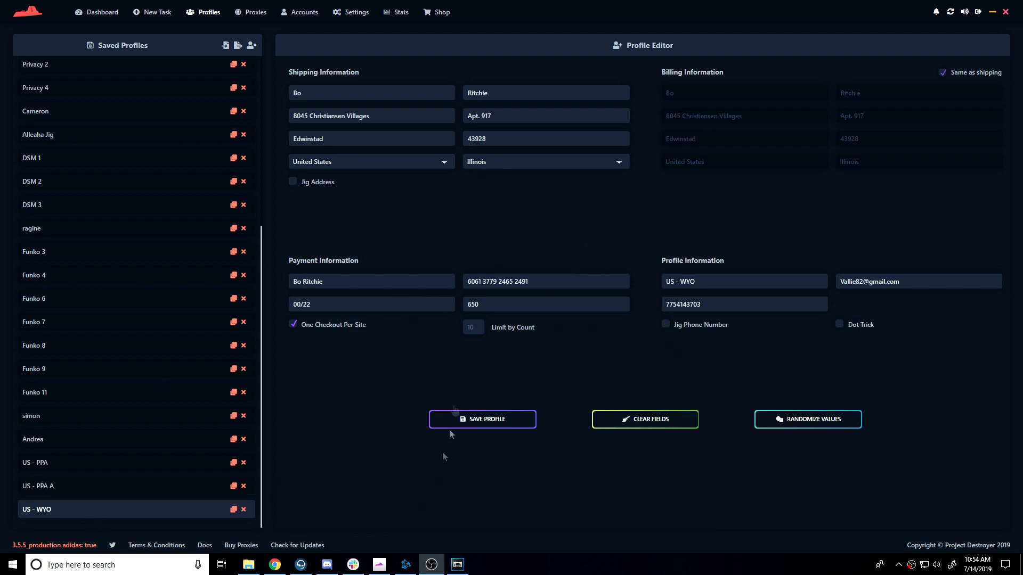
Step: Rename the profile to 'US - WYO 1' and save it
{"action": "left_click", "coordinate": [725, 279]}
{"action": "type", "text": "1"}
{"action": "left_click_drag", "start_coordinate": [704, 281], "coordinate": [638, 288]}
{"action": "left_click", "coordinate": [719, 281]}
{"action": "left_click_drag", "start_coordinate": [725, 277], "coordinate": [594, 272]}
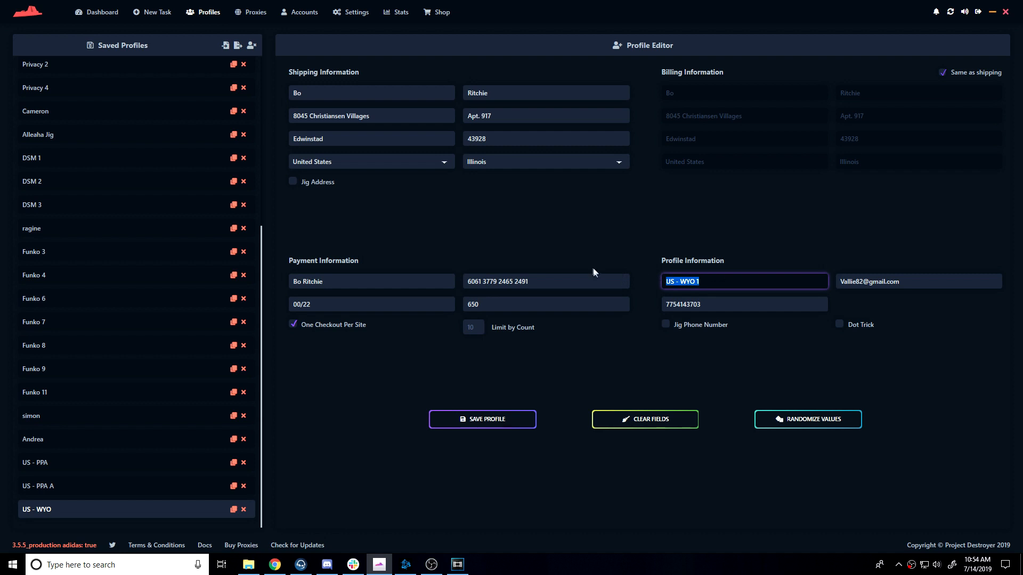
{"action": "left_click", "coordinate": [452, 424]}
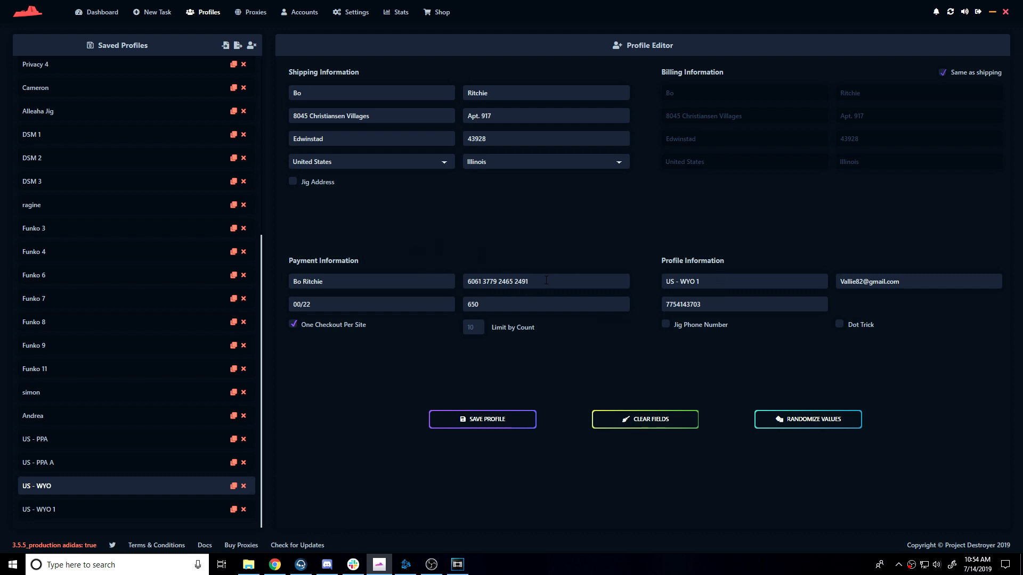
Step: Inspect the first name, last name, card number and profile name fields
{"action": "left_click", "coordinate": [330, 94]}
{"action": "left_click", "coordinate": [503, 96]}
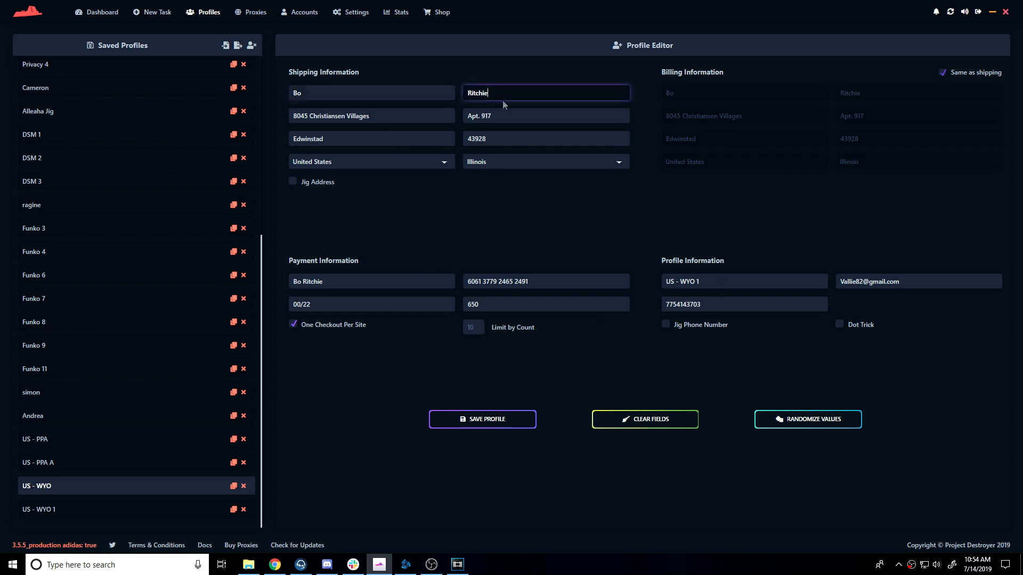
{"action": "left_click_drag", "start_coordinate": [530, 281], "coordinate": [599, 320]}
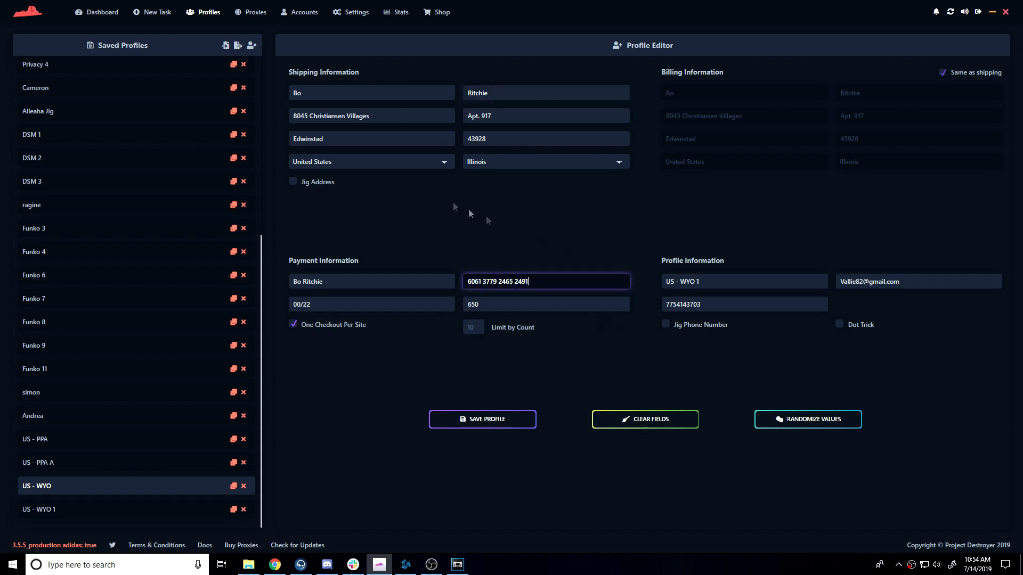
{"action": "left_click", "coordinate": [700, 284]}
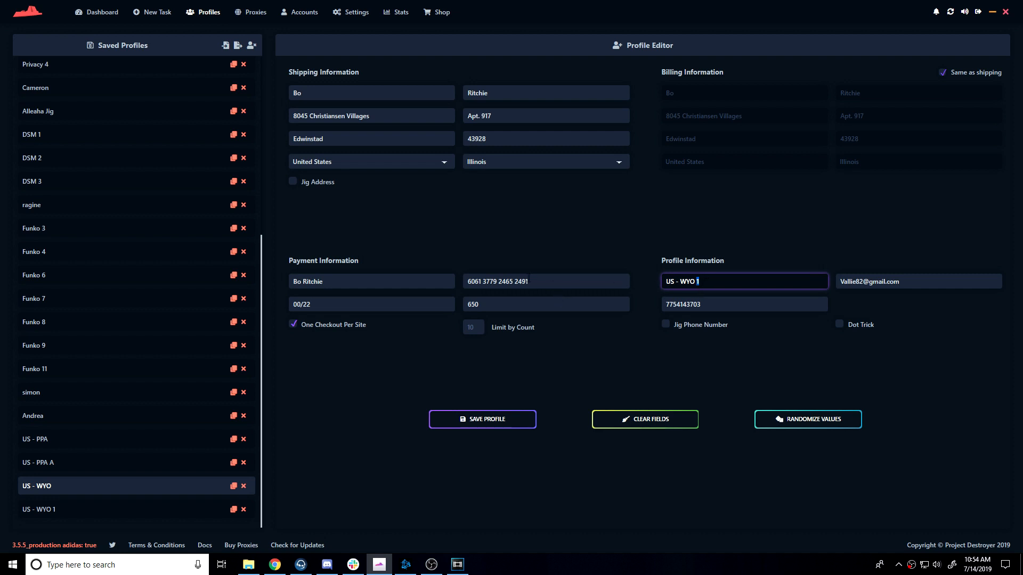
{"action": "left_click_drag", "start_coordinate": [541, 283], "coordinate": [465, 282]}
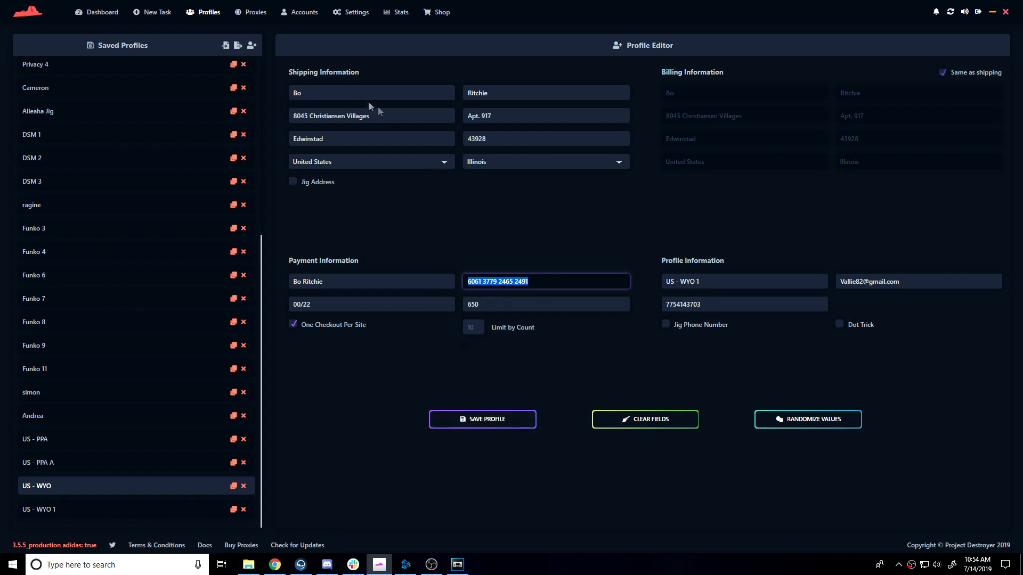
{"action": "double_click", "coordinate": [296, 93]}
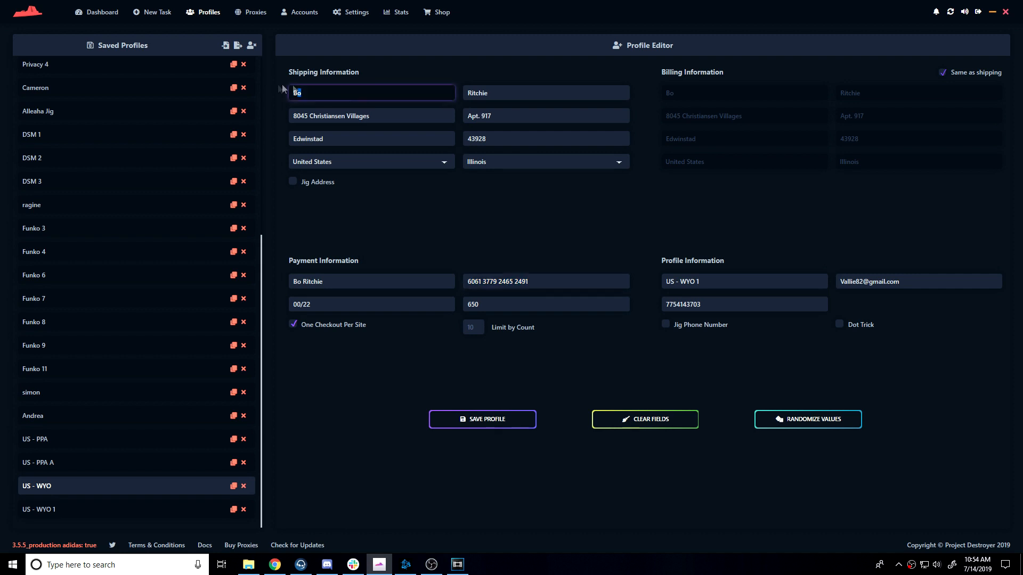
{"action": "left_click", "coordinate": [566, 206]}
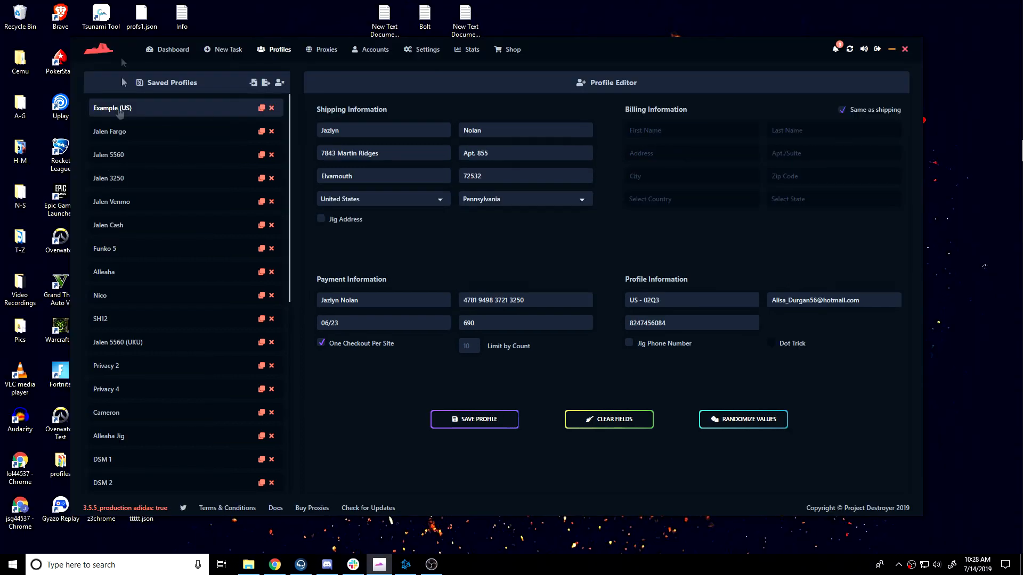
Step: Select and inspect the phone number field
{"action": "mouse_move", "coordinate": [135, 130]}
{"action": "left_mouse_down"}
{"action": "mouse_move", "coordinate": [137, 187]}
{"action": "mouse_move", "coordinate": [137, 131]}
{"action": "left_mouse_up"}
{"action": "left_click_drag", "start_coordinate": [677, 323], "coordinate": [589, 323]}
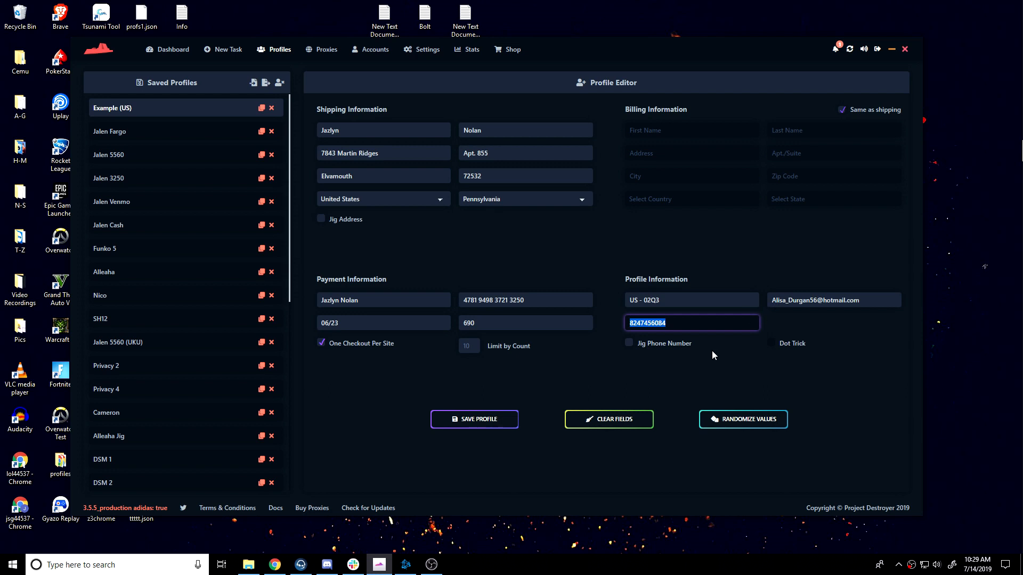
{"action": "left_click", "coordinate": [668, 352]}
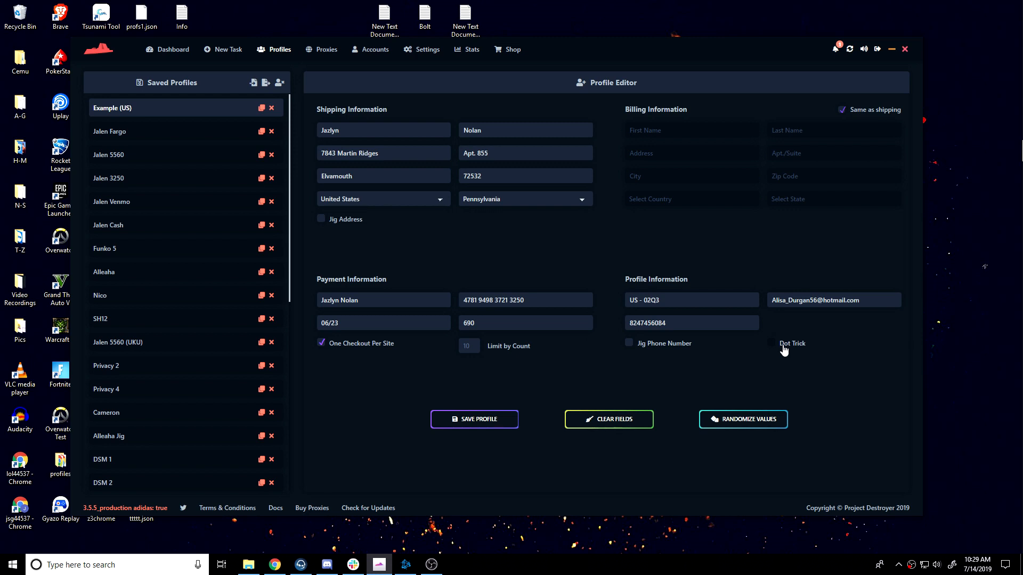
Step: Toggle One Checkout Per Site, enter then delete Limit by Count 3, and move the window aside
{"action": "left_click", "coordinate": [332, 345]}
{"action": "left_click", "coordinate": [338, 347]}
{"action": "left_click", "coordinate": [472, 347]}
{"action": "type", "text": "3"}
{"action": "left_click", "coordinate": [442, 362]}
{"action": "left_click_drag", "start_coordinate": [475, 347], "coordinate": [439, 353]}
{"action": "key", "text": "BackSpace"}
{"action": "left_click", "coordinate": [346, 349]}
{"action": "left_click", "coordinate": [345, 348]}
{"action": "left_click", "coordinate": [891, 49]}
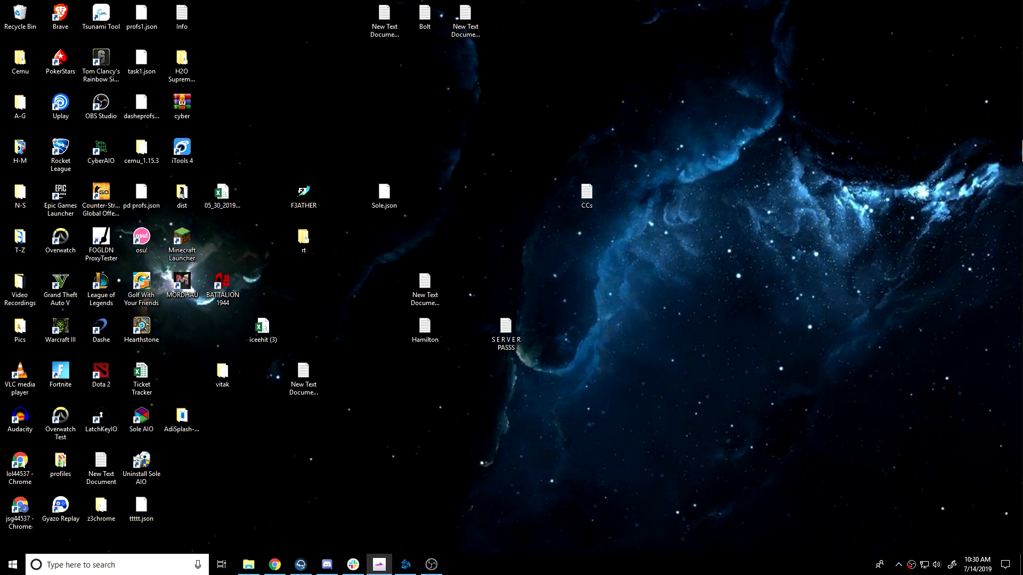
Step: Bring the app window back and maximize it
{"action": "left_click_drag", "start_coordinate": [1022, 88], "coordinate": [624, 53]}
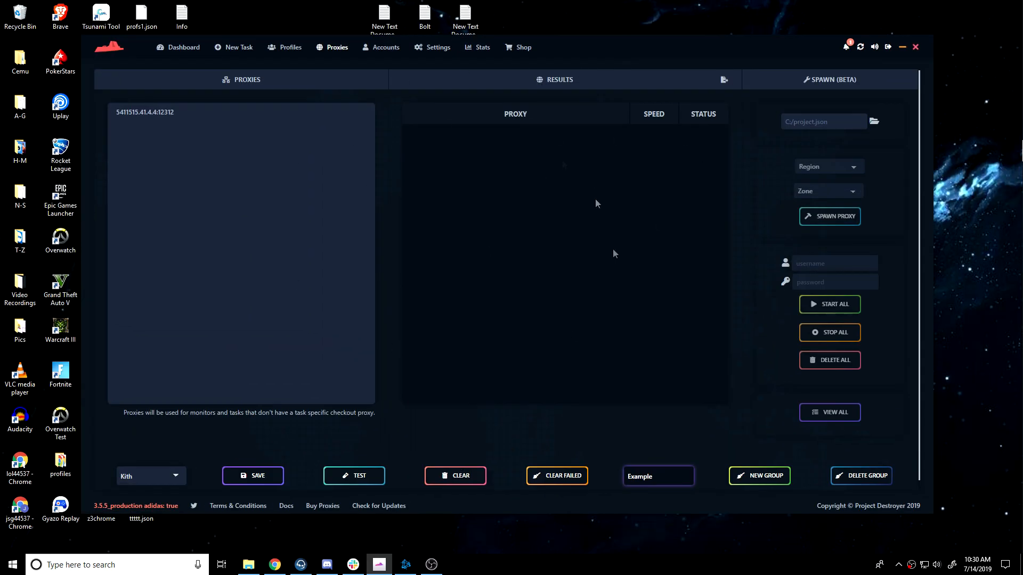
{"action": "left_click_drag", "start_coordinate": [567, 36], "coordinate": [567, 25]}
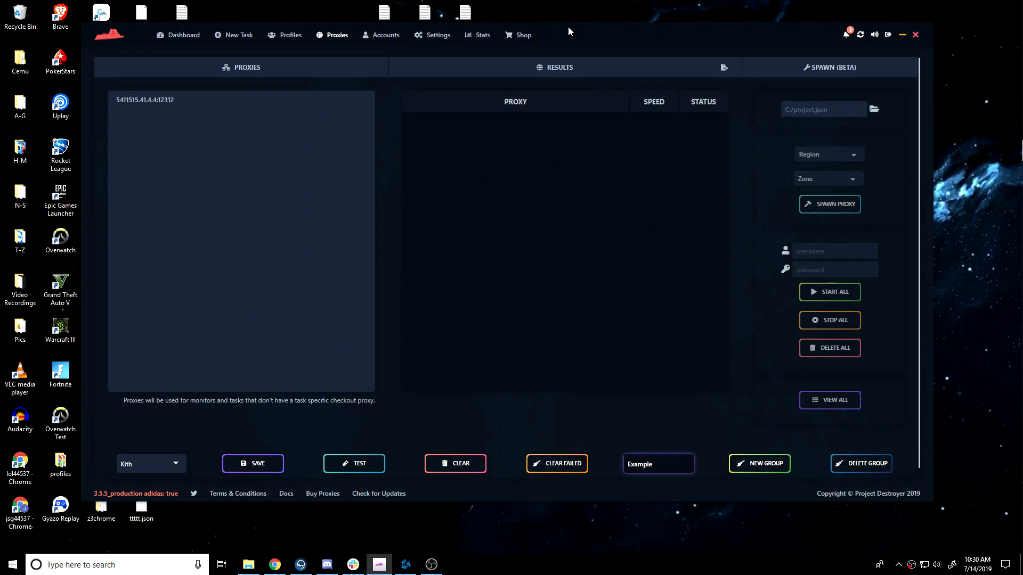
{"action": "double_click", "coordinate": [568, 26]}
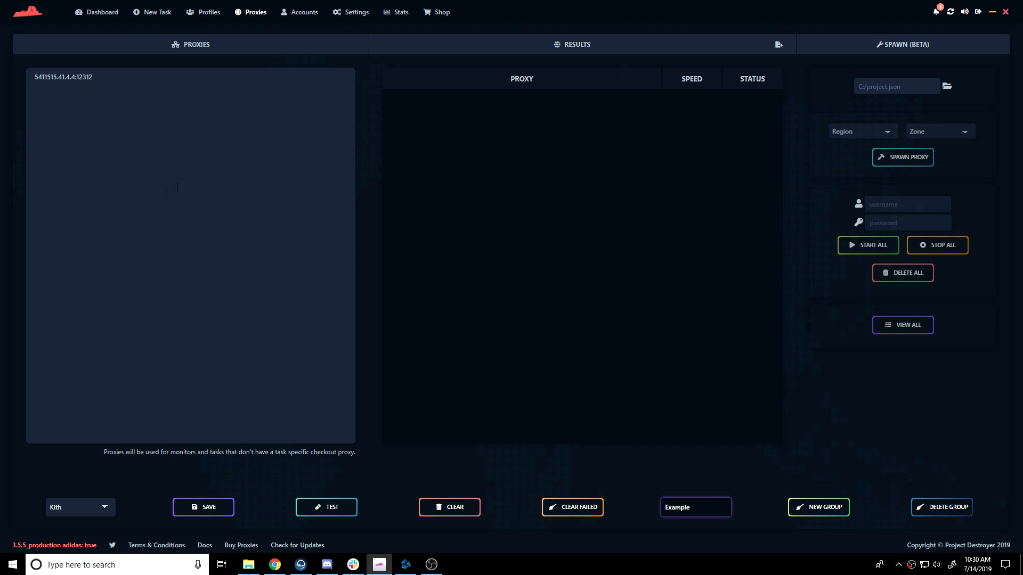
Step: Add the line 'ip:port:user:pass' to the Kith proxy list and save
{"action": "left_click", "coordinate": [117, 83]}
{"action": "key", "text": "ctrl+a"}
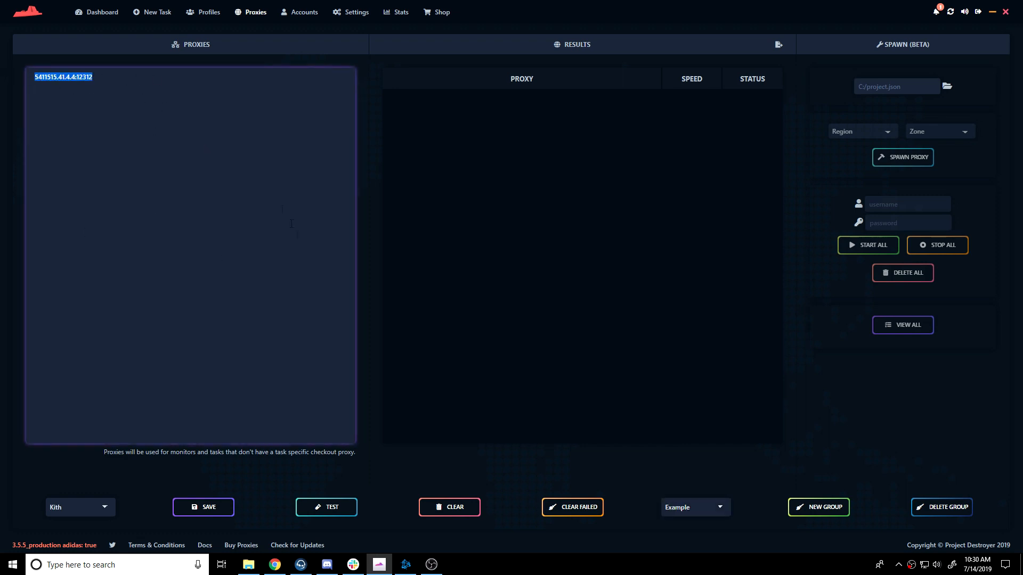
{"action": "left_click", "coordinate": [136, 84]}
{"action": "type", "text": "ip:port:user:pass"}
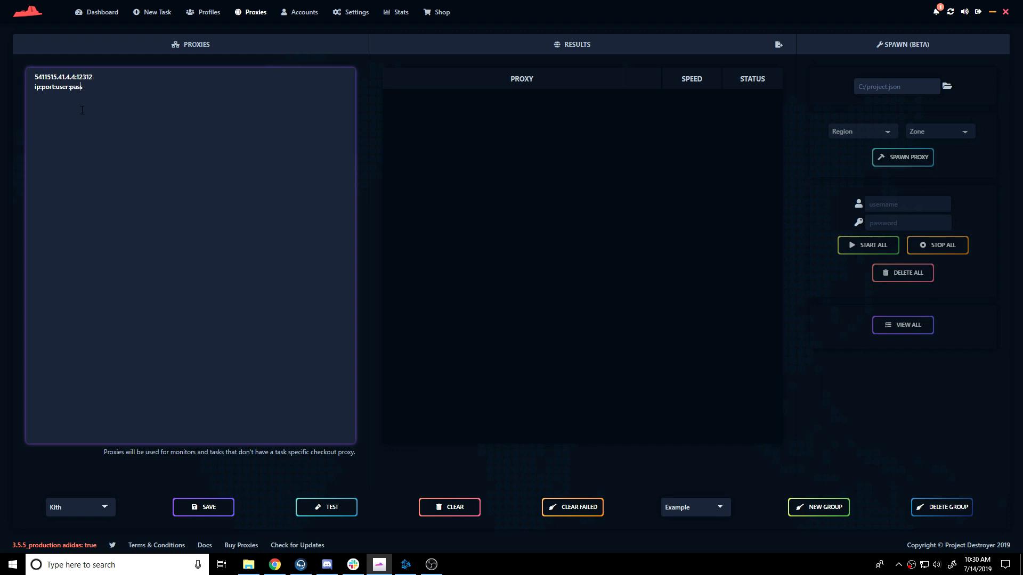
{"action": "key", "text": "shift+Home"}
{"action": "key", "text": "End"}
{"action": "left_click", "coordinate": [201, 506]}
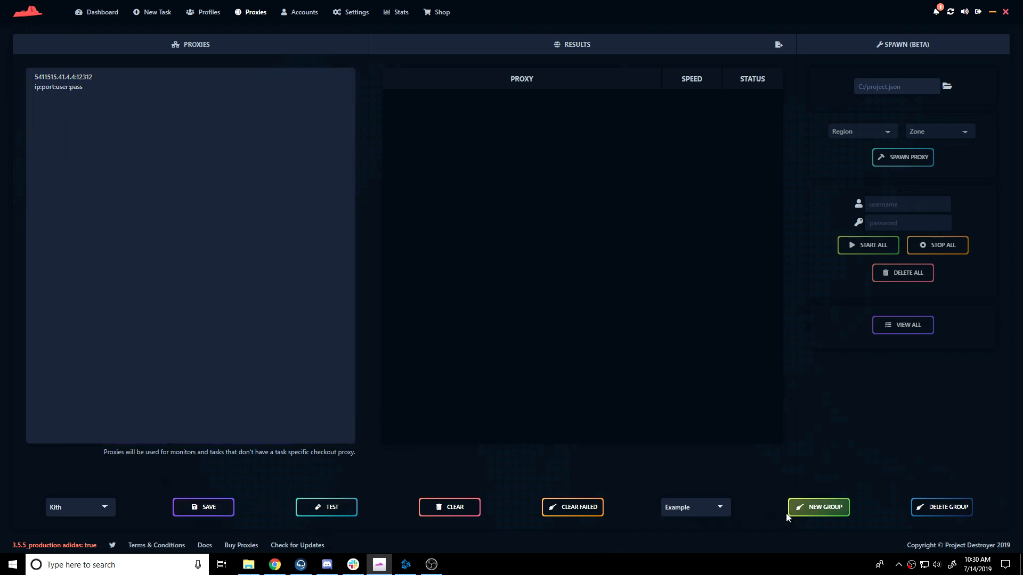
Step: Open the New Group form, look at its name and proxy fields, and close it
{"action": "left_click", "coordinate": [815, 507]}
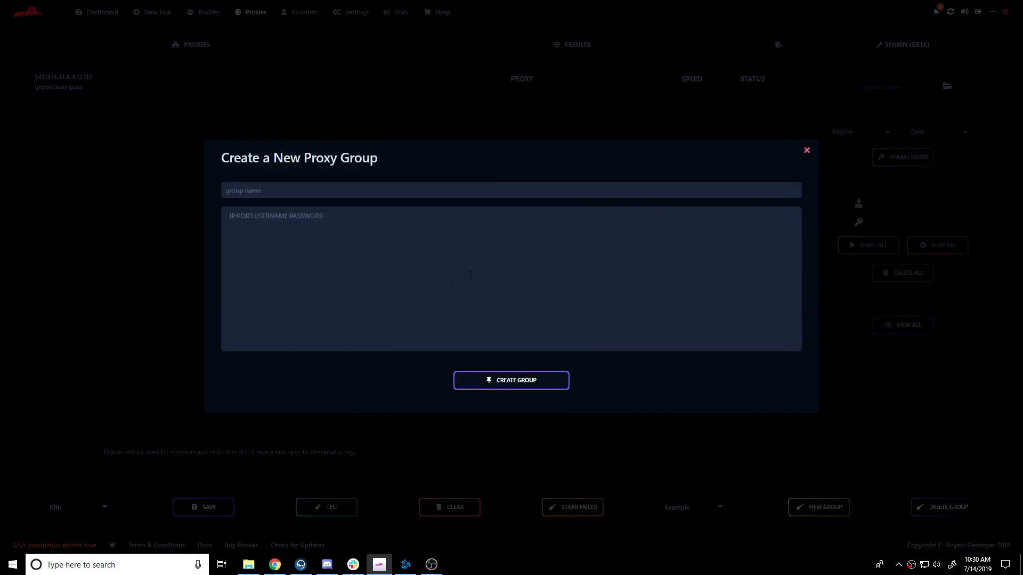
{"action": "left_click", "coordinate": [254, 187]}
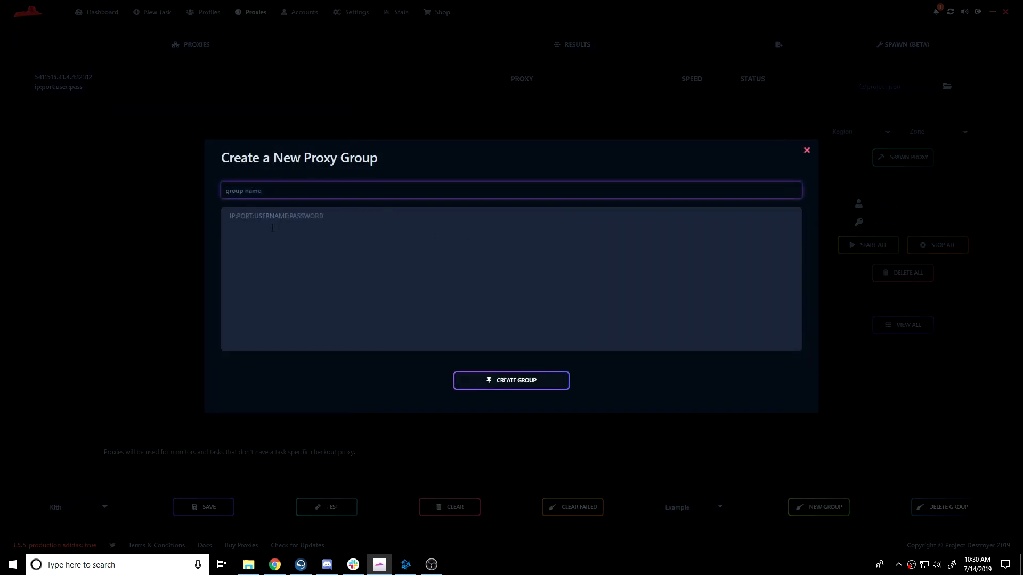
{"action": "left_click", "coordinate": [261, 246]}
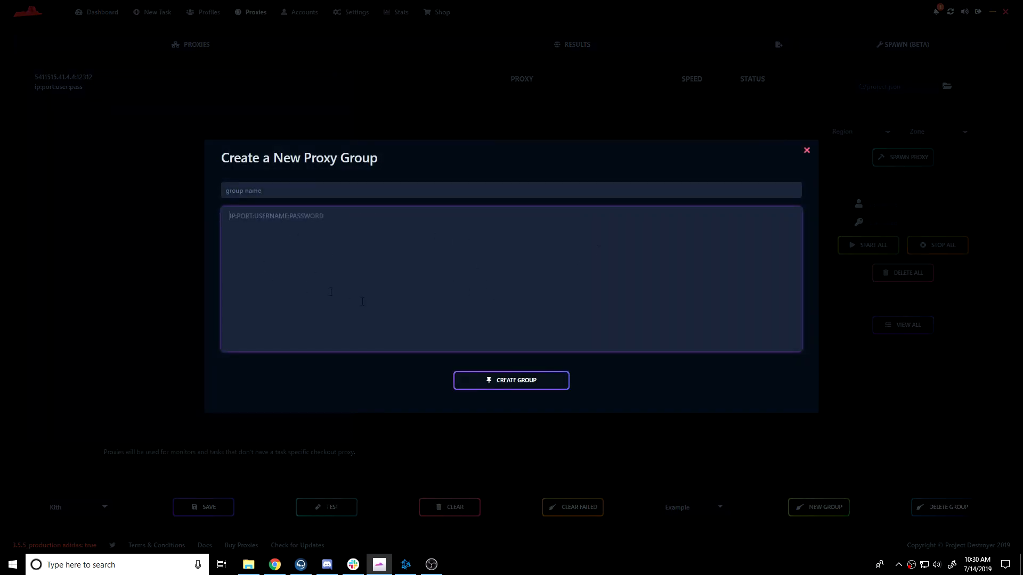
{"action": "left_click", "coordinate": [806, 151]}
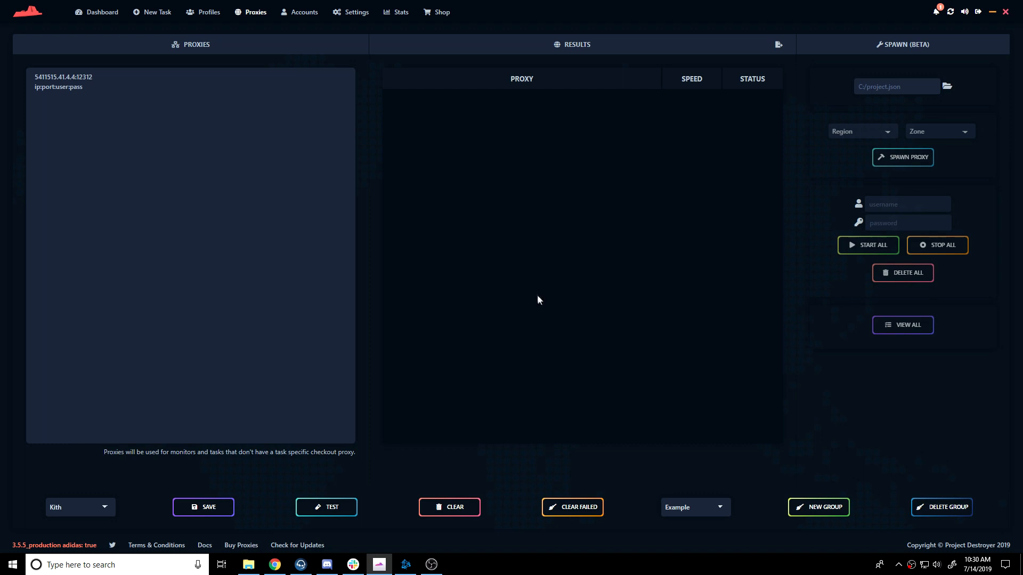
Step: Check the site and group lists keeping Kith and Example, then move the window off screen
{"action": "left_click", "coordinate": [301, 327]}
{"action": "left_click", "coordinate": [80, 508]}
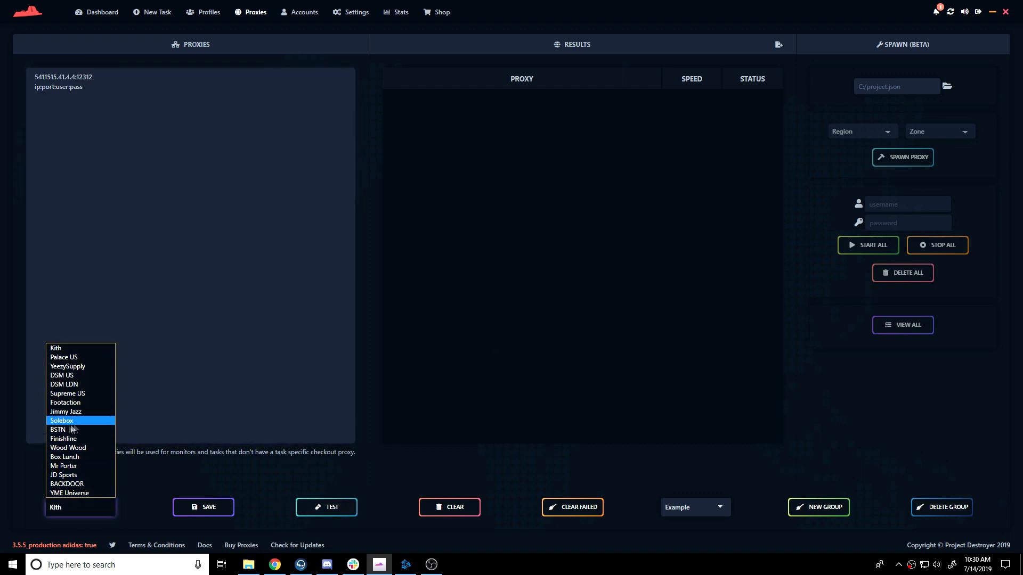
{"action": "left_click", "coordinate": [163, 454]}
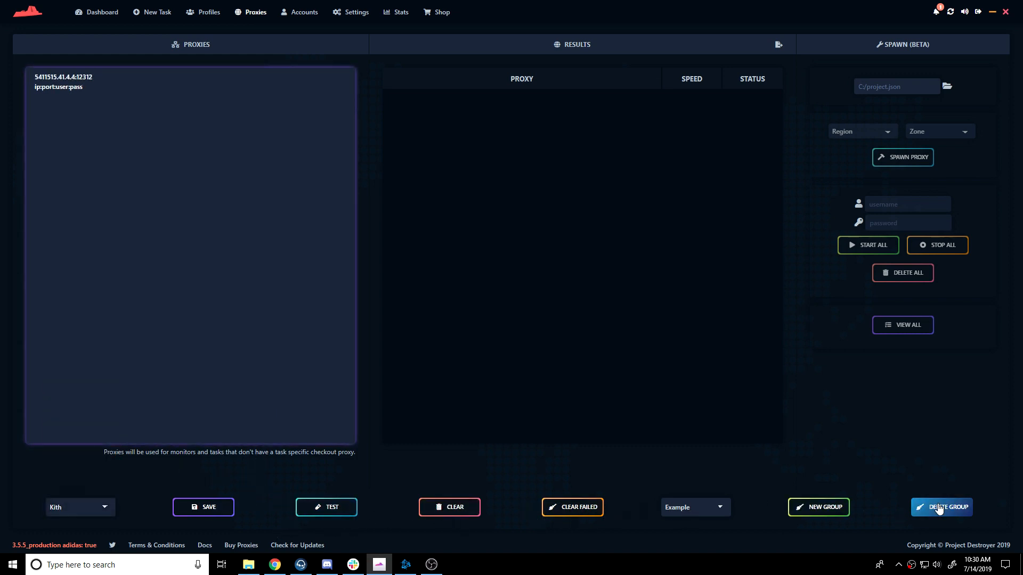
{"action": "left_click", "coordinate": [683, 508]}
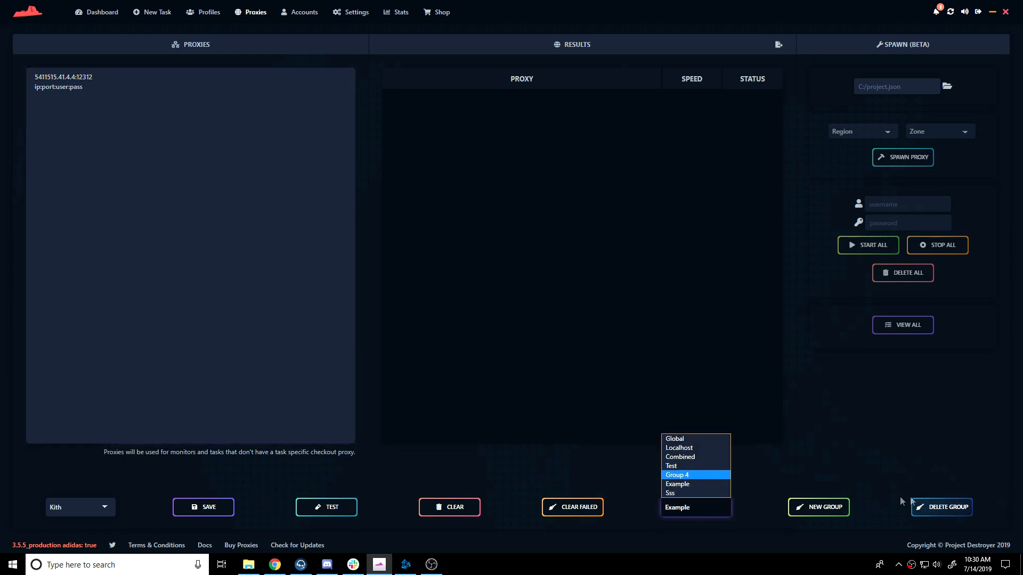
{"action": "left_click", "coordinate": [752, 475]}
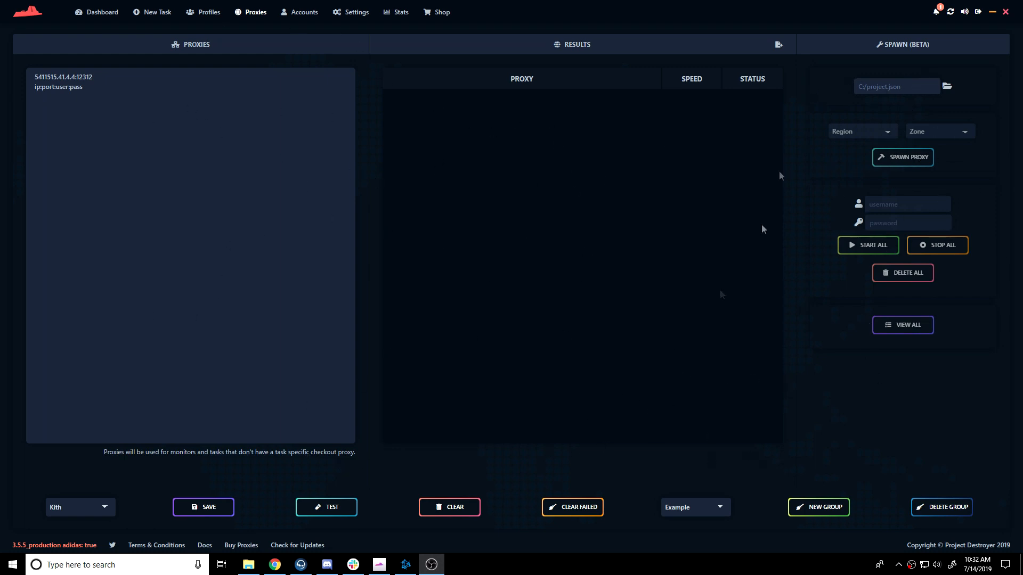
{"action": "left_click_drag", "start_coordinate": [472, 19], "coordinate": [1022, 17]}
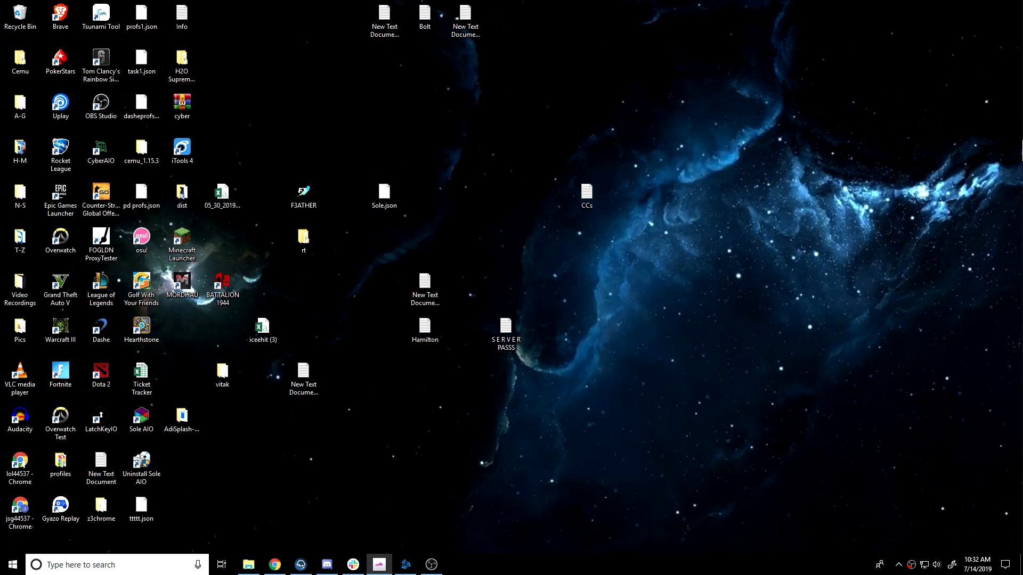
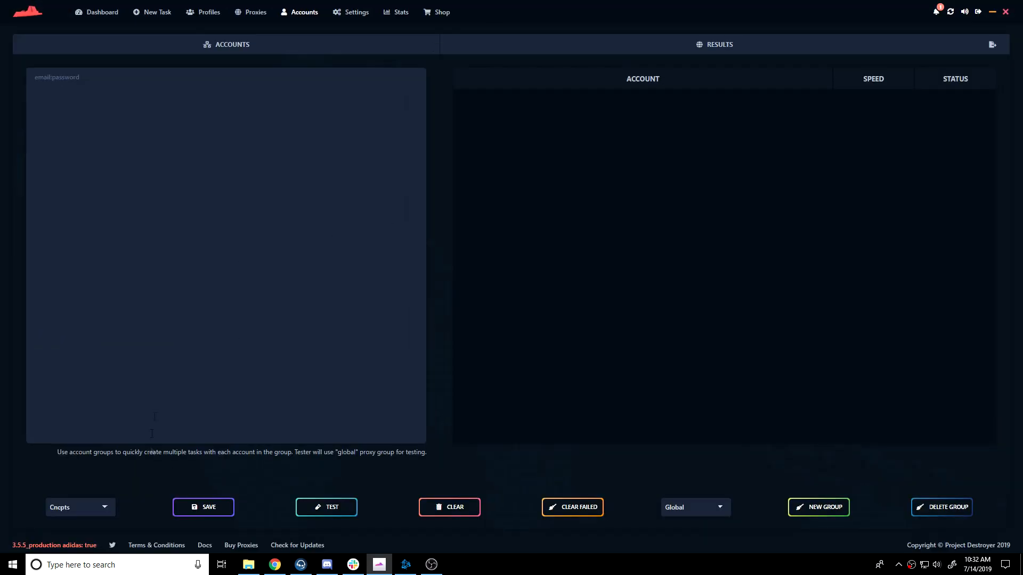
Step: Change the account group from Cncpts to Undefeated, ready to enter accounts there
{"action": "left_click", "coordinate": [44, 103]}
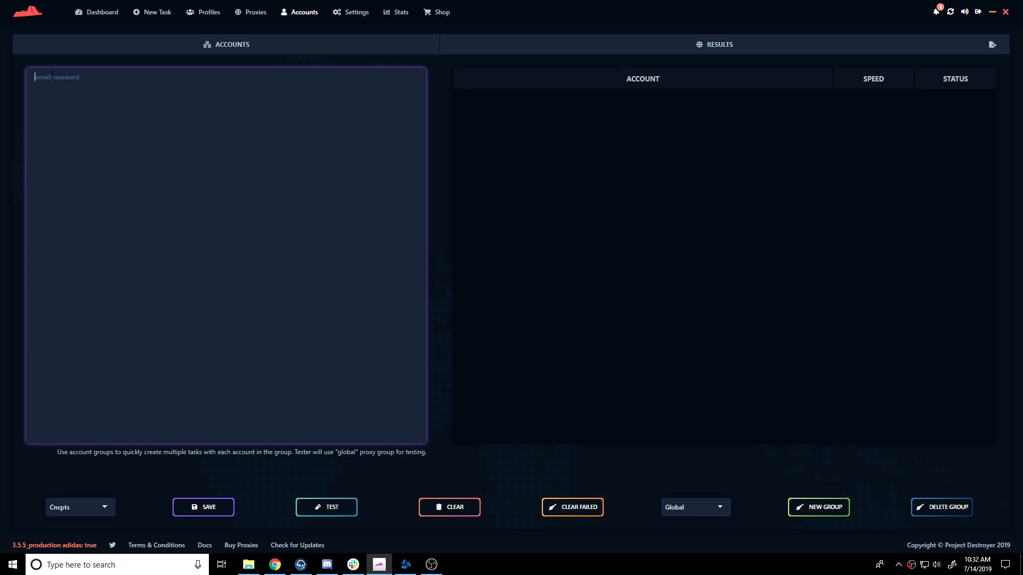
{"action": "left_click", "coordinate": [87, 514]}
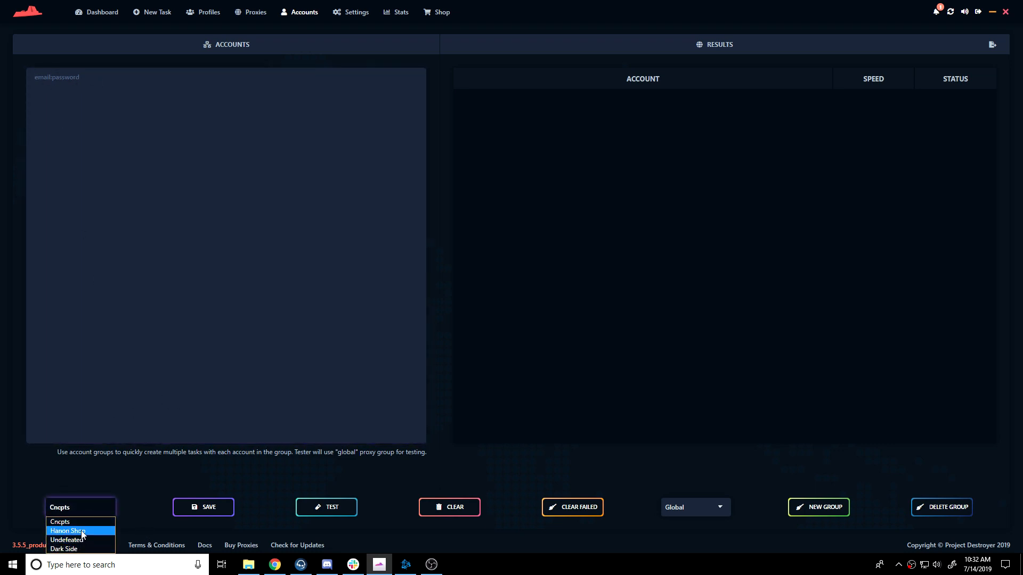
{"action": "left_click", "coordinate": [59, 521]}
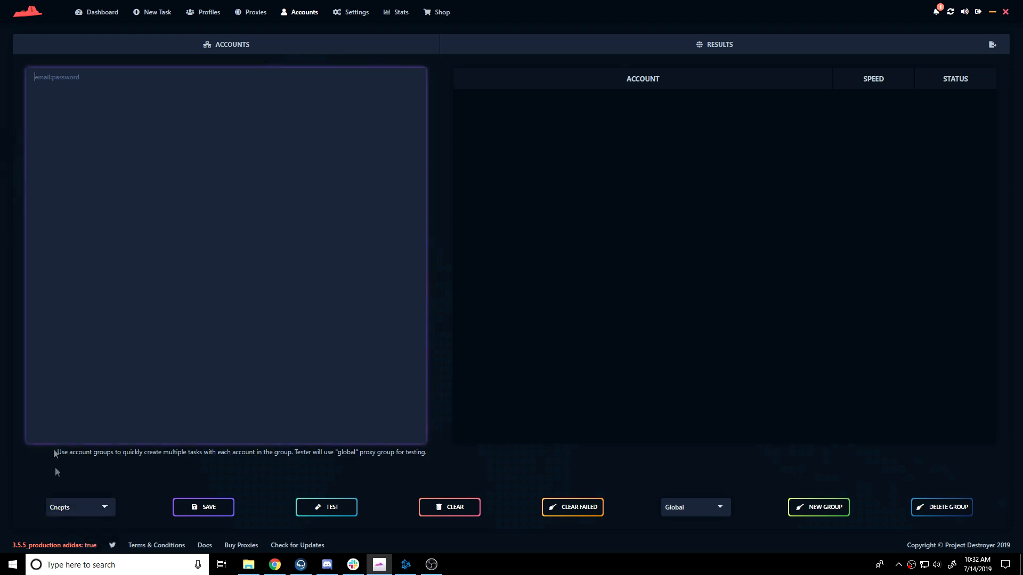
{"action": "left_click", "coordinate": [80, 507]}
{"action": "left_click", "coordinate": [60, 539]}
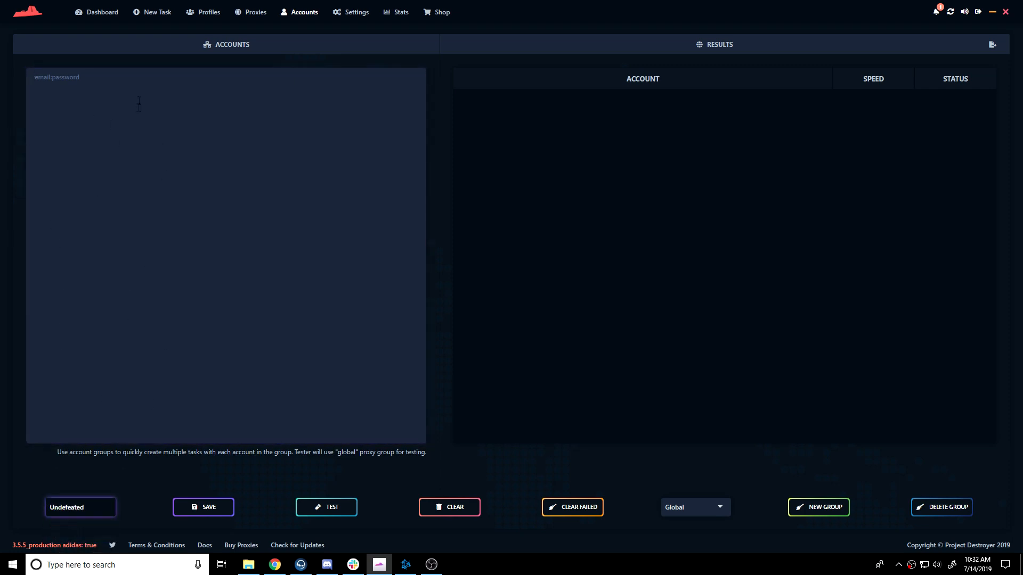
{"action": "left_click", "coordinate": [105, 102]}
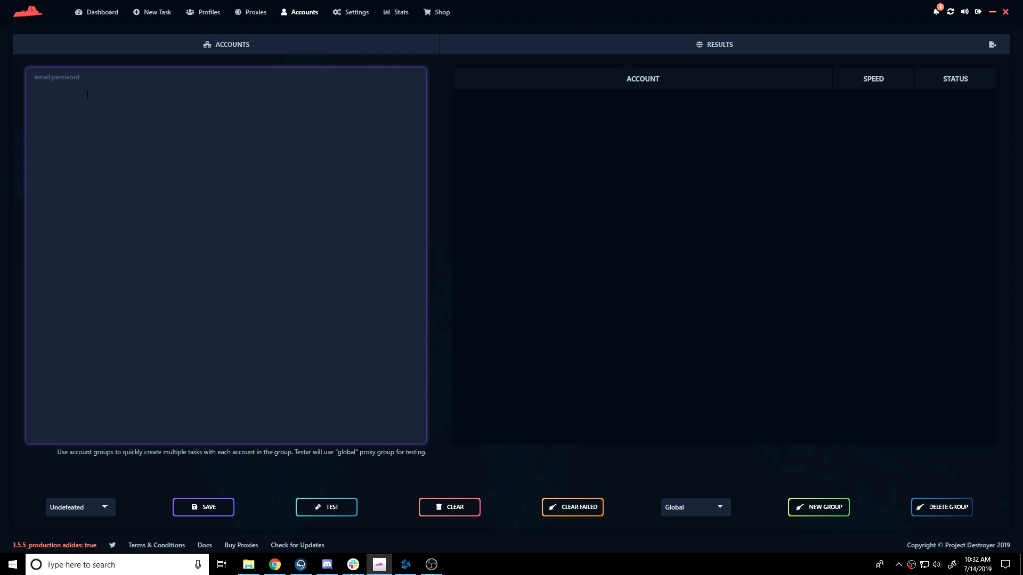
Step: Enter a dummy email:password line ending ':sdasd' and test it, giving an Invalid result
{"action": "type", "text": "dssad"}
{"action": "left_click", "coordinate": [330, 508]}
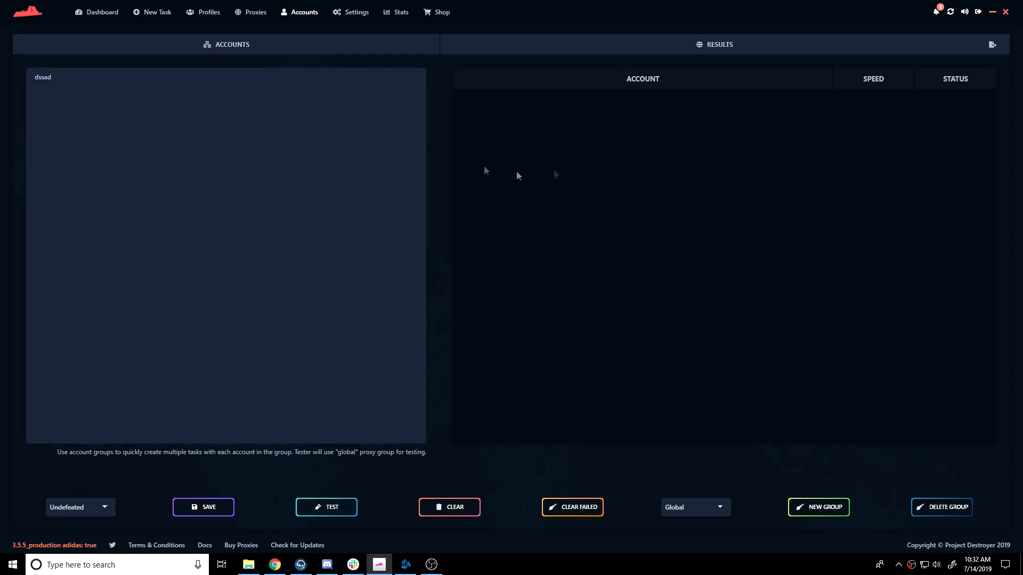
{"action": "left_click_drag", "start_coordinate": [76, 77], "coordinate": [8, 81]}
{"action": "left_click", "coordinate": [83, 77]}
{"action": "type", "text": ":sdasd"}
{"action": "left_click", "coordinate": [224, 508]}
Step: Clear all text from the accounts entry box
{"action": "left_click", "coordinate": [167, 111]}
{"action": "key", "text": "ctrl+a"}
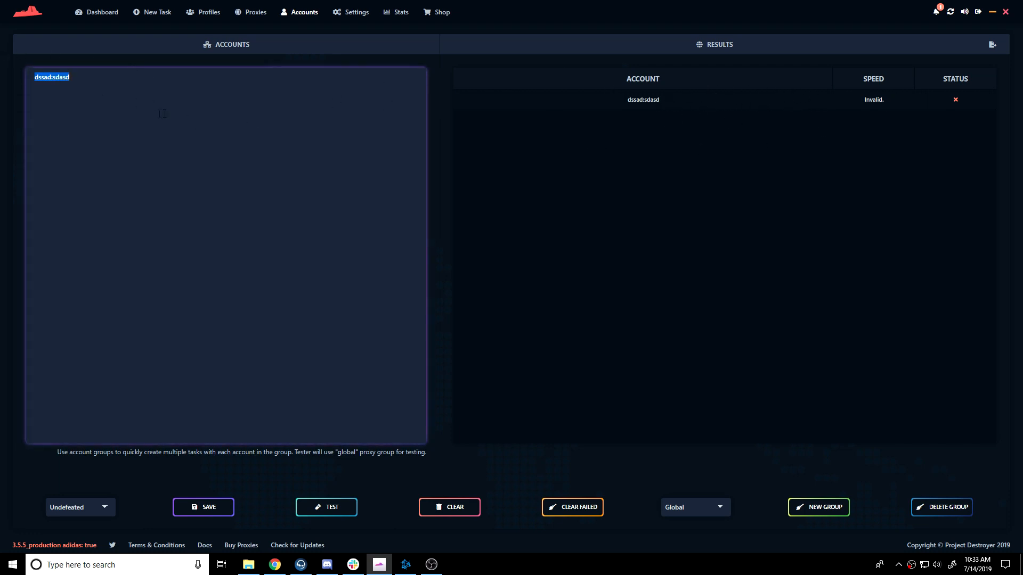
{"action": "key", "text": "BackSpace"}
{"action": "left_click", "coordinate": [816, 507]}
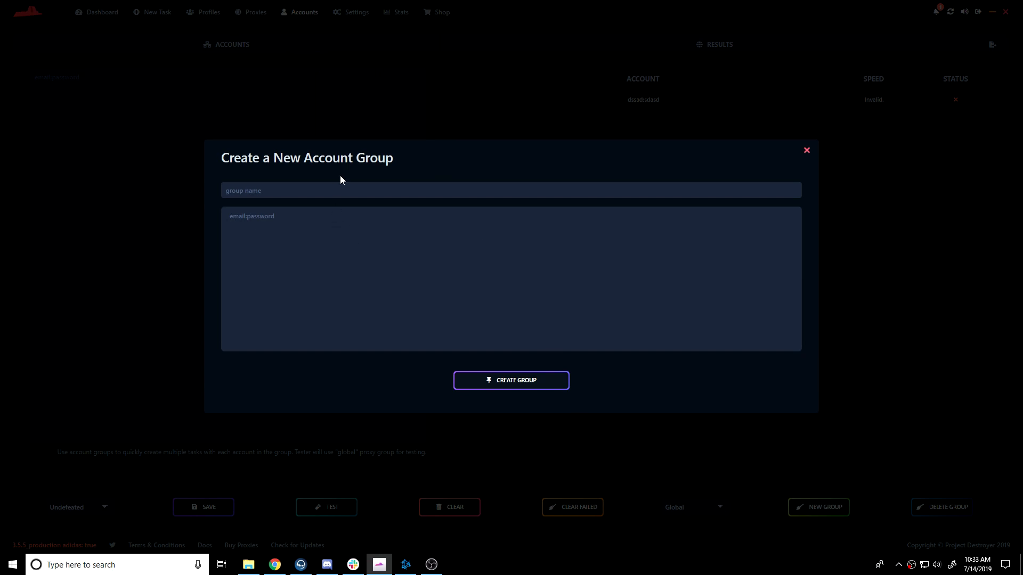
{"action": "left_click", "coordinate": [806, 150]}
{"action": "left_click", "coordinate": [704, 510]}
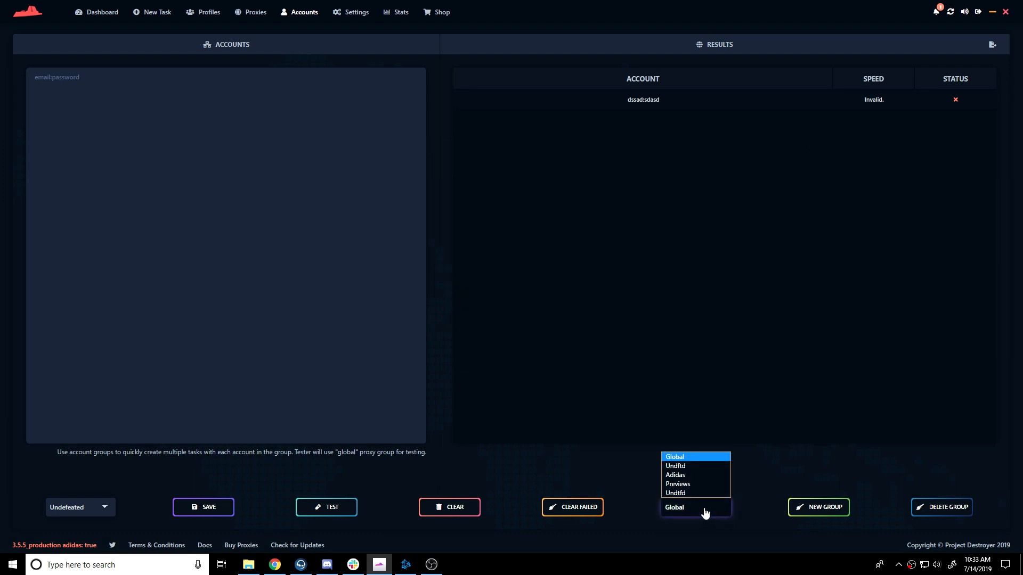
{"action": "left_click", "coordinate": [762, 488]}
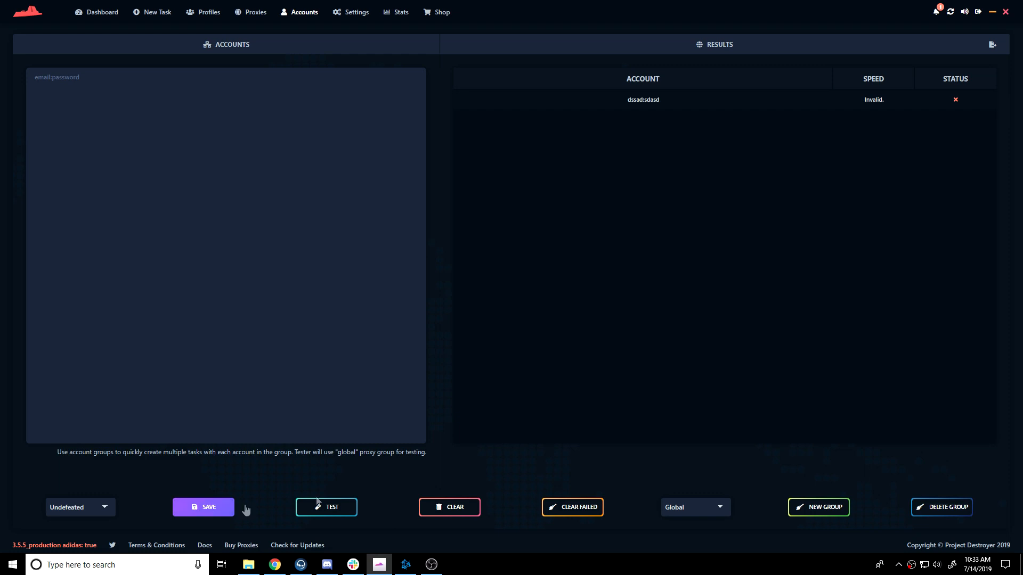
{"action": "left_click", "coordinate": [691, 510]}
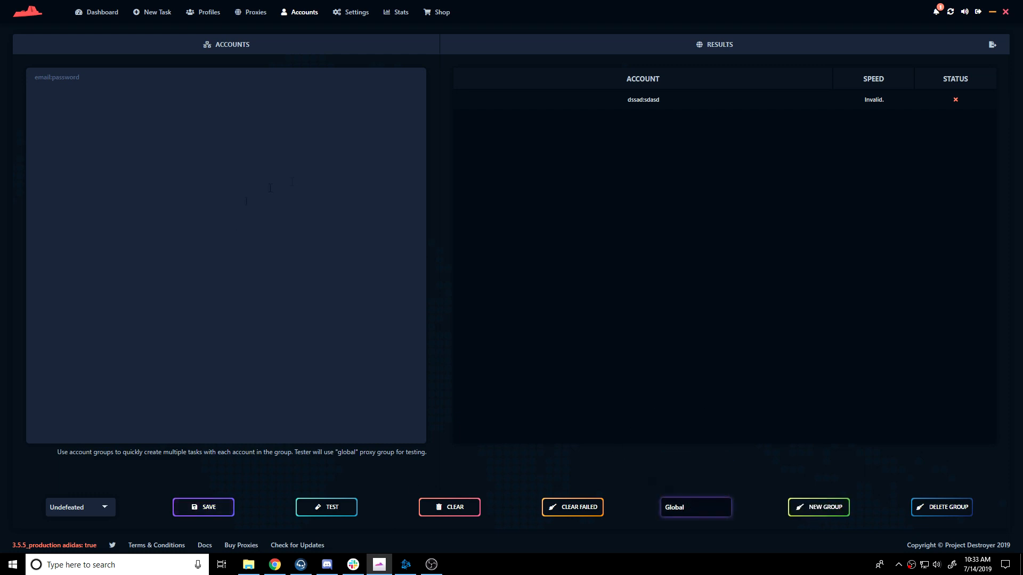
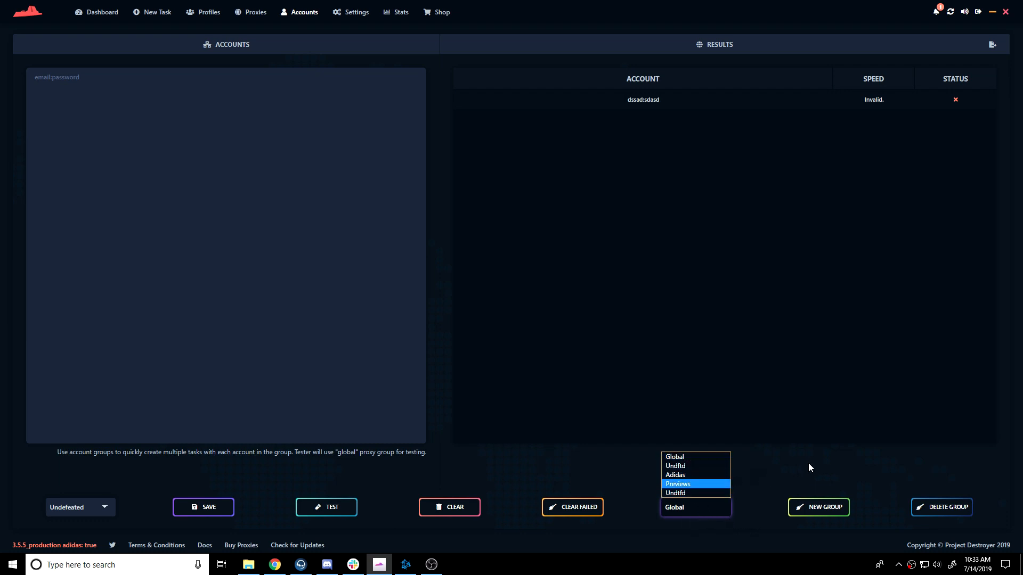
Step: Leave the accounts' proxy group set to Global
{"action": "left_click", "coordinate": [807, 465]}
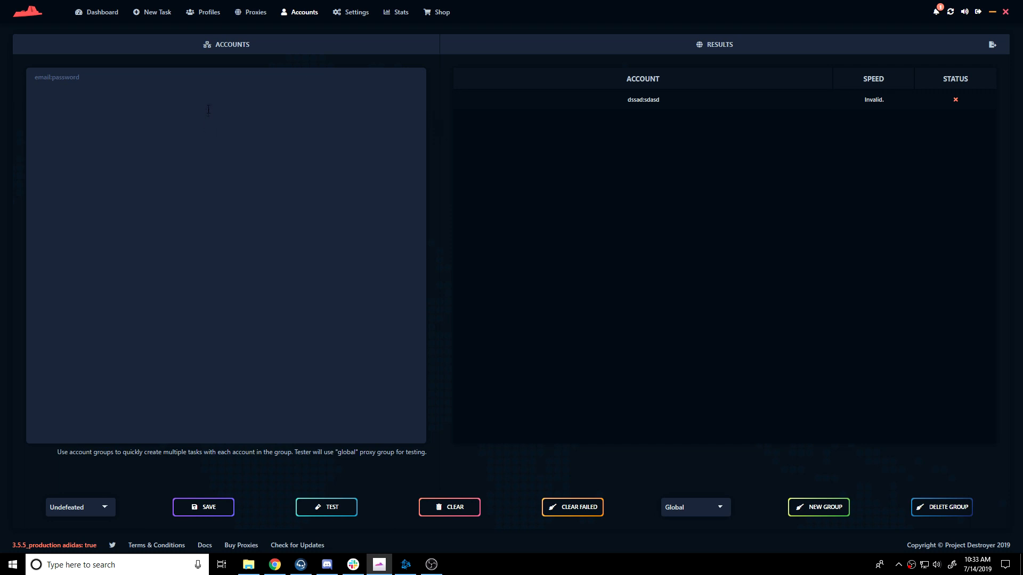
{"action": "left_click", "coordinate": [696, 507]}
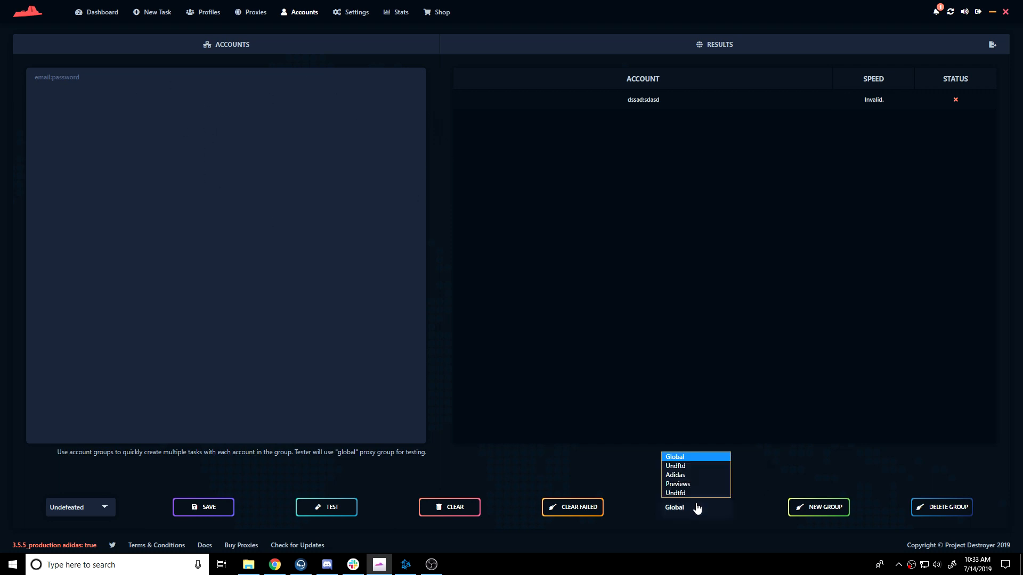
{"action": "left_click", "coordinate": [698, 508]}
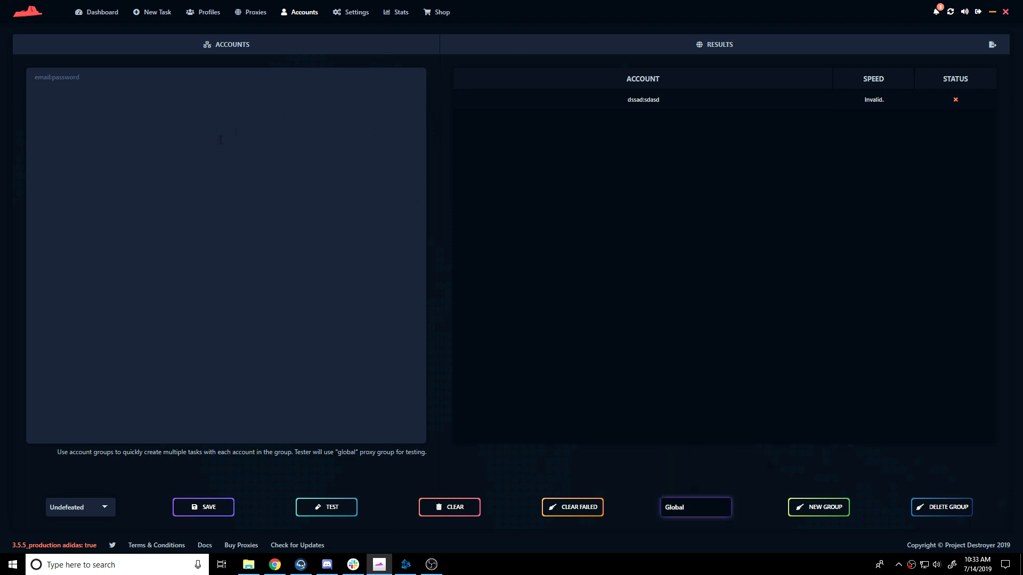
Step: In Settings, send a test notification to the webhooks and dismiss the Hook Sent confirmation
{"action": "left_click", "coordinate": [338, 16]}
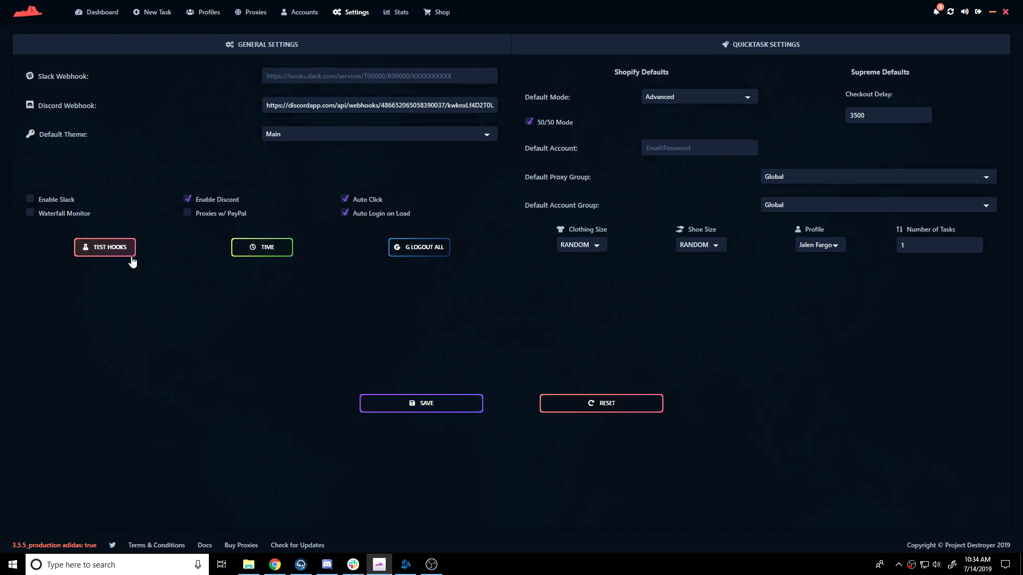
{"action": "left_click", "coordinate": [105, 254]}
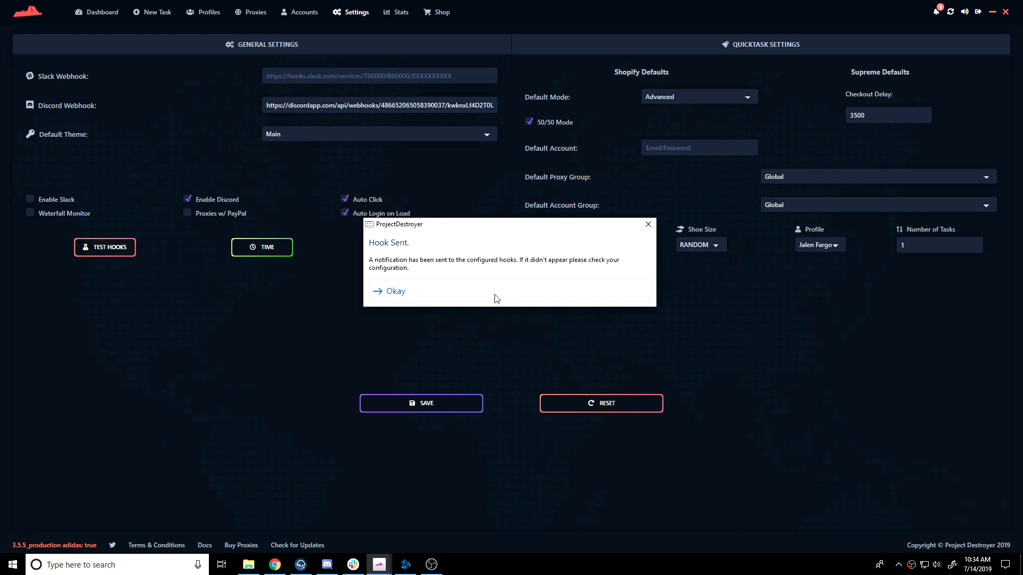
{"action": "left_click", "coordinate": [455, 283]}
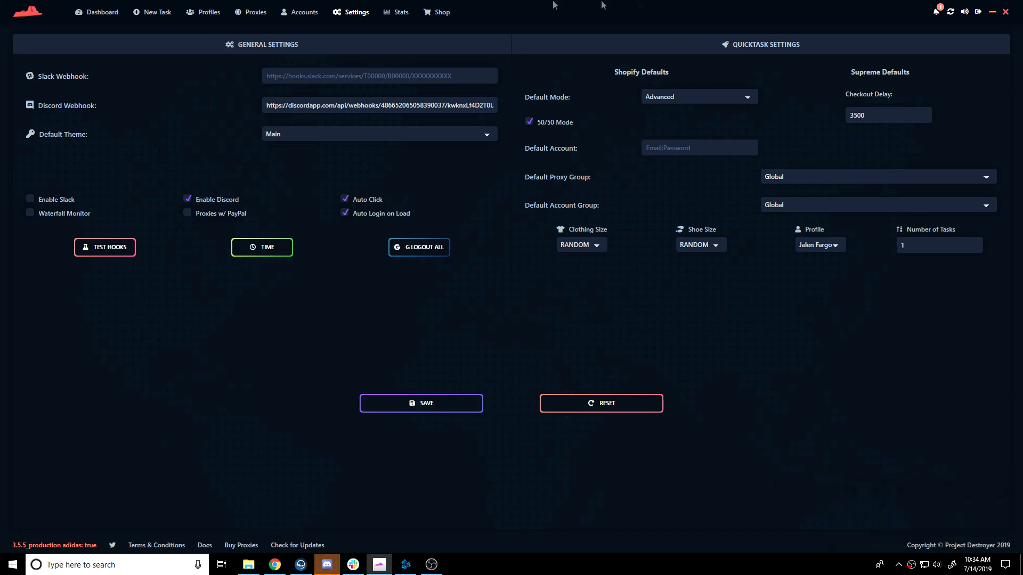
Step: Apply the Code theme as the Default Theme and save the settings
{"action": "left_click", "coordinate": [316, 131]}
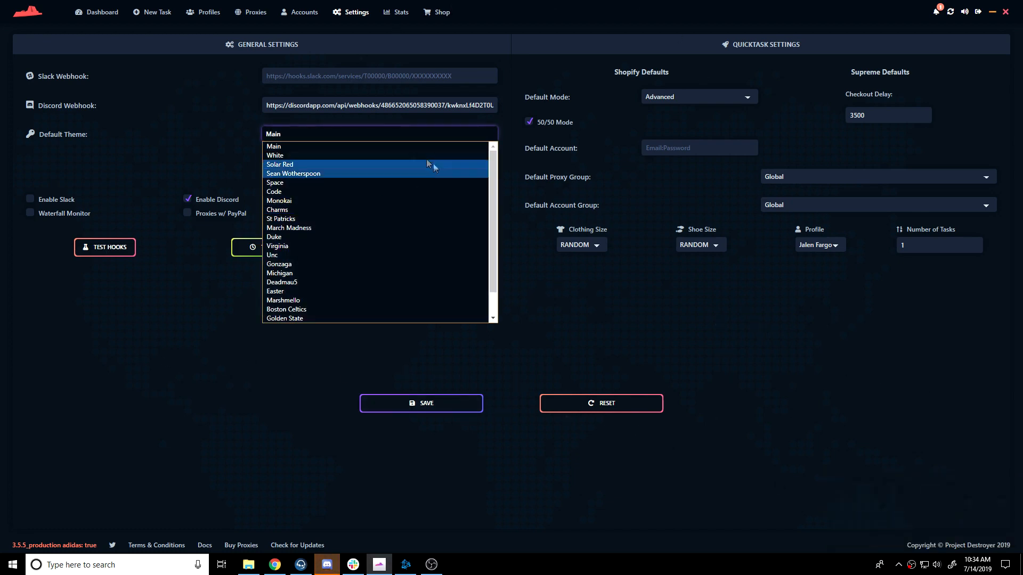
{"action": "scroll", "coordinate": [350, 219], "scroll_direction": "down", "scroll_amount": 1}
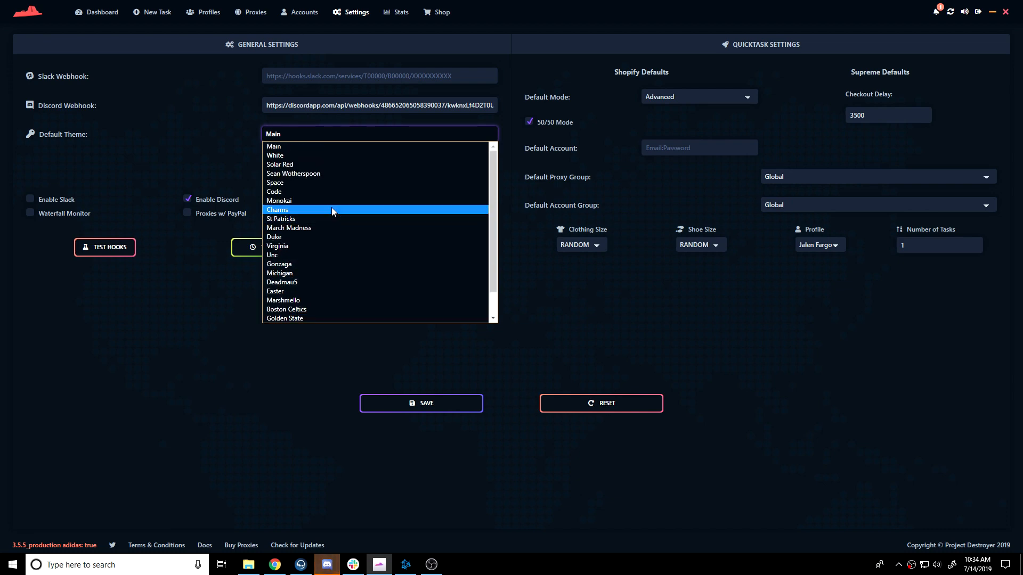
{"action": "scroll", "coordinate": [321, 195], "scroll_direction": "up", "scroll_amount": 1}
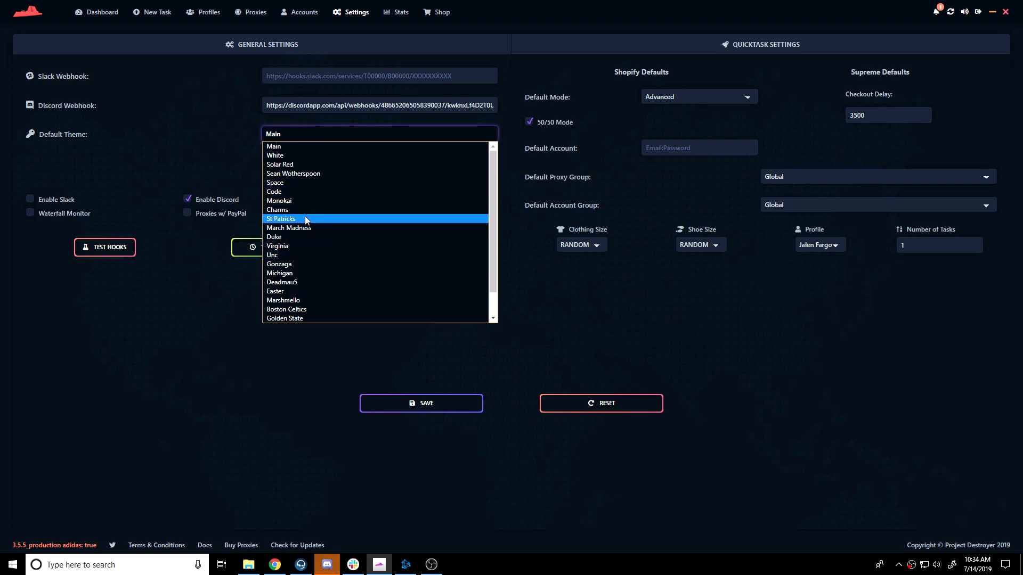
{"action": "left_click", "coordinate": [311, 193]}
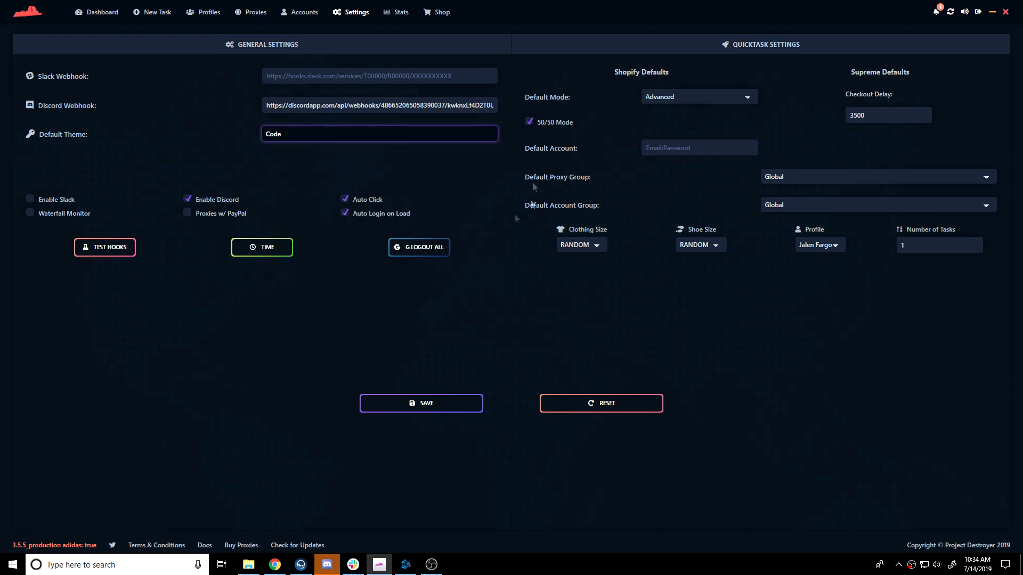
{"action": "left_click", "coordinate": [446, 403]}
{"action": "left_click", "coordinate": [491, 291]}
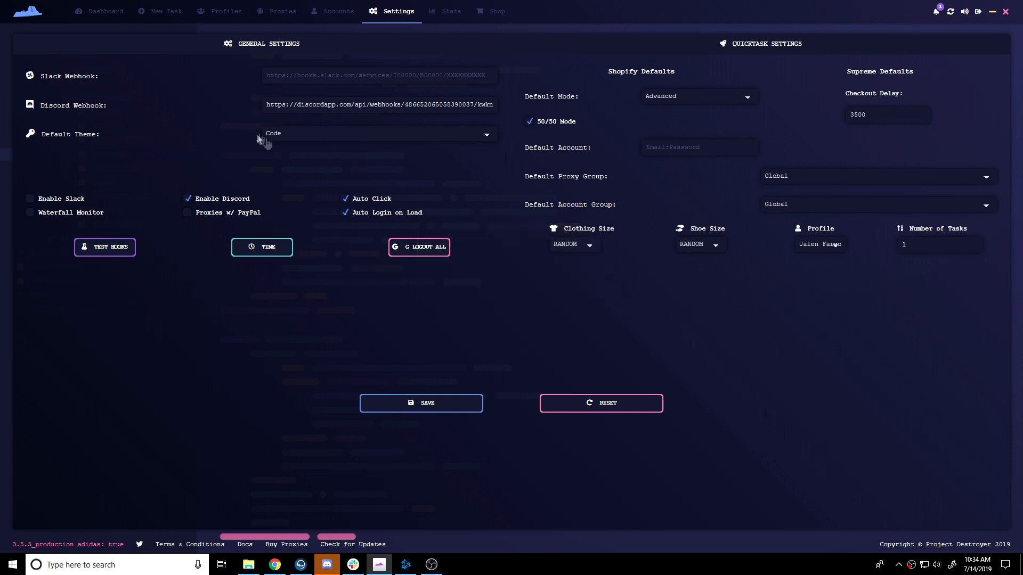
Step: Restore the Main theme, save, and turn off Auto Click
{"action": "left_click", "coordinate": [312, 133]}
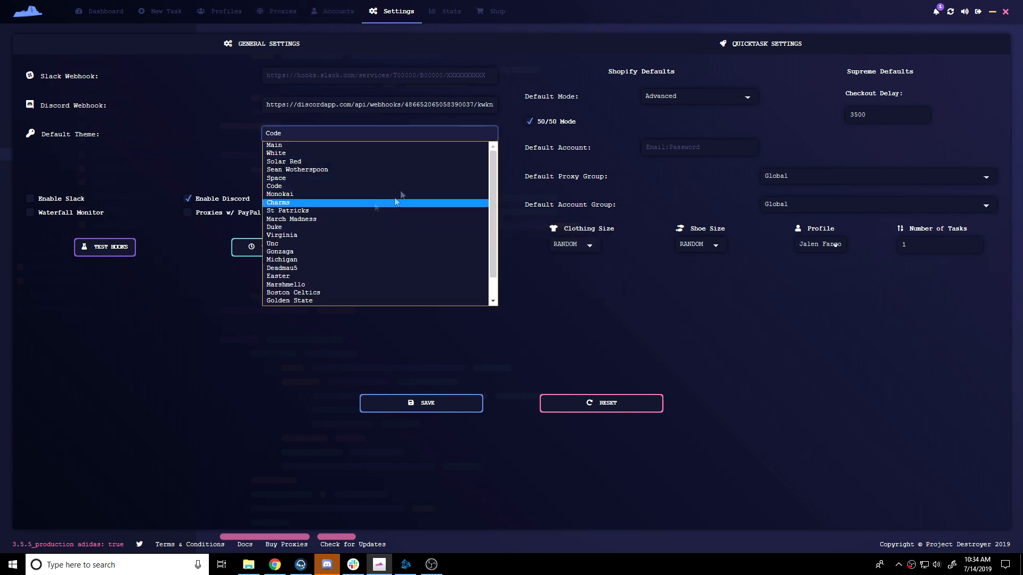
{"action": "left_click", "coordinate": [318, 146]}
{"action": "left_click", "coordinate": [434, 403]}
{"action": "left_click", "coordinate": [461, 295]}
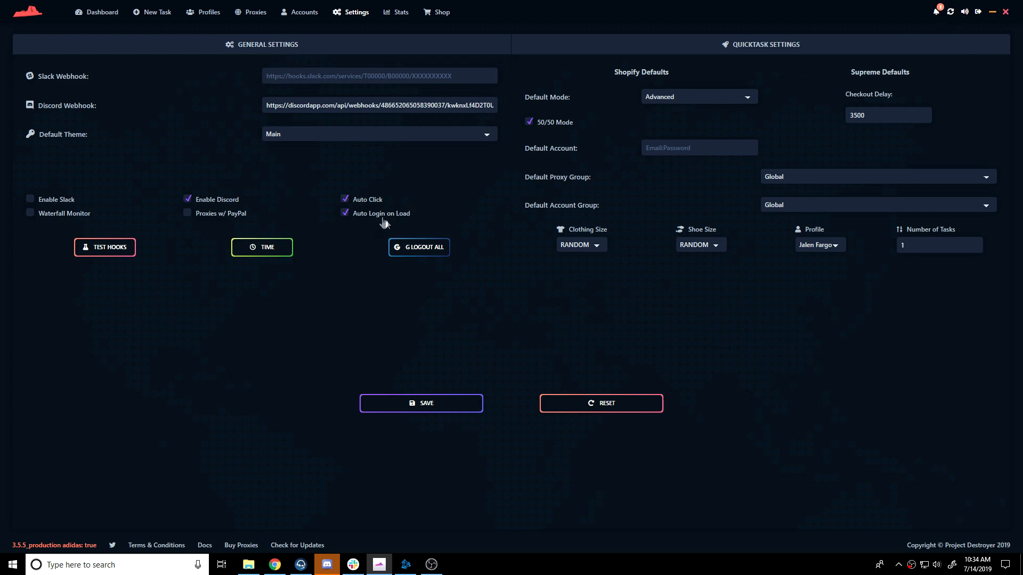
{"action": "left_click", "coordinate": [359, 196]}
{"action": "left_click", "coordinate": [735, 98]}
{"action": "left_click", "coordinate": [730, 105]}
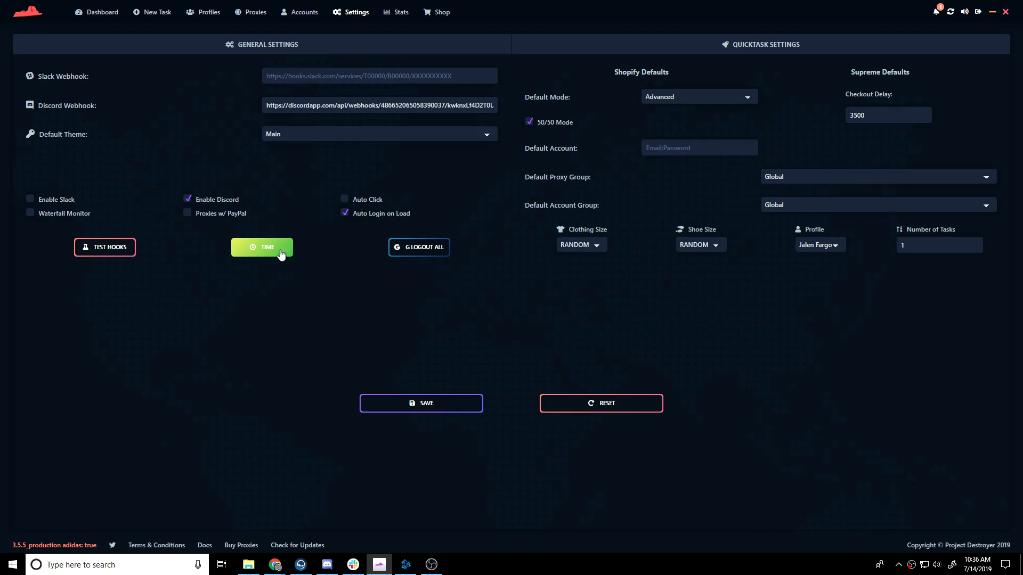
{"action": "left_click", "coordinate": [279, 252]}
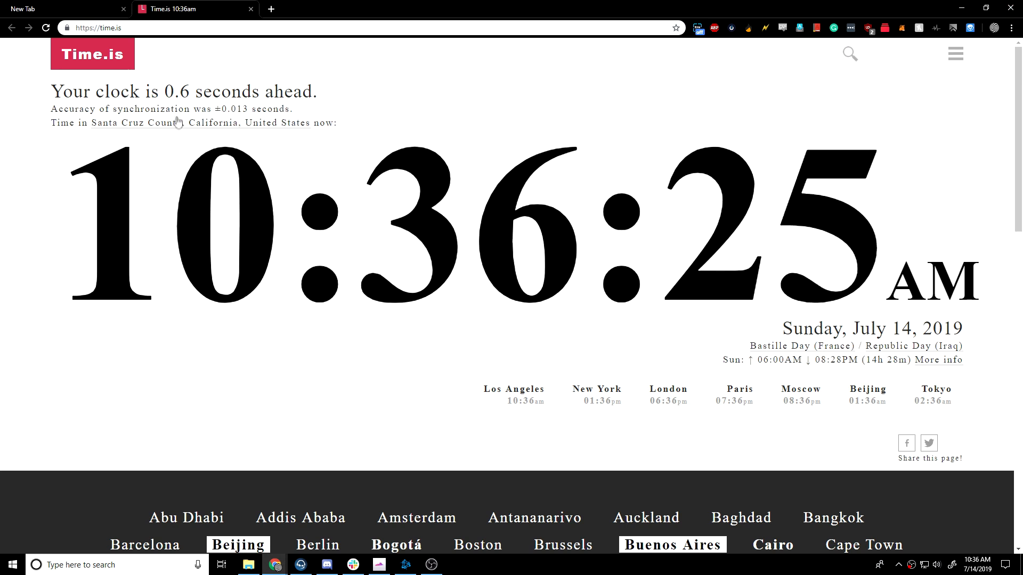
{"action": "left_click_drag", "start_coordinate": [56, 91], "coordinate": [269, 91]}
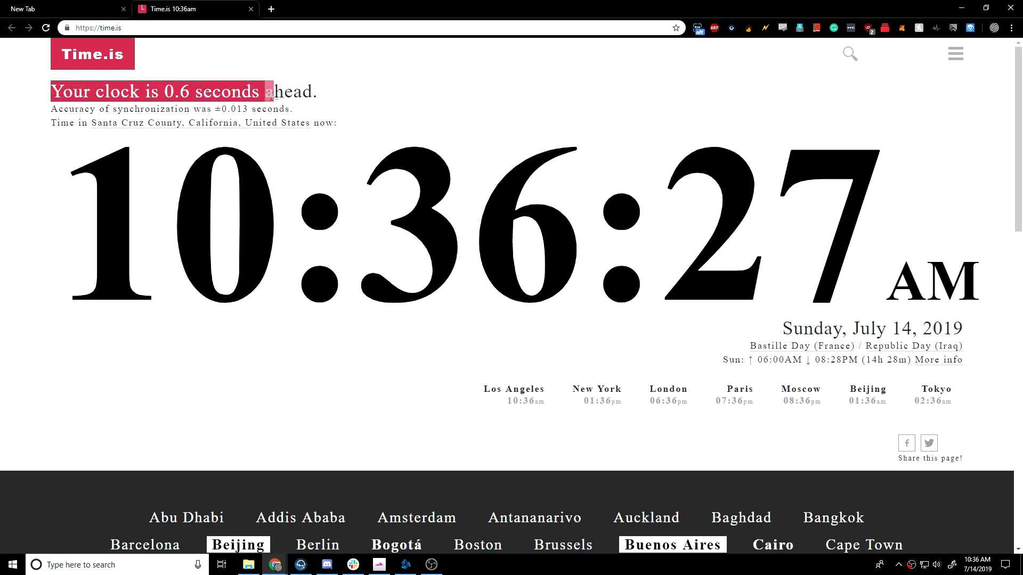
{"action": "triple_click", "coordinate": [318, 91]}
{"action": "left_click", "coordinate": [430, 91]}
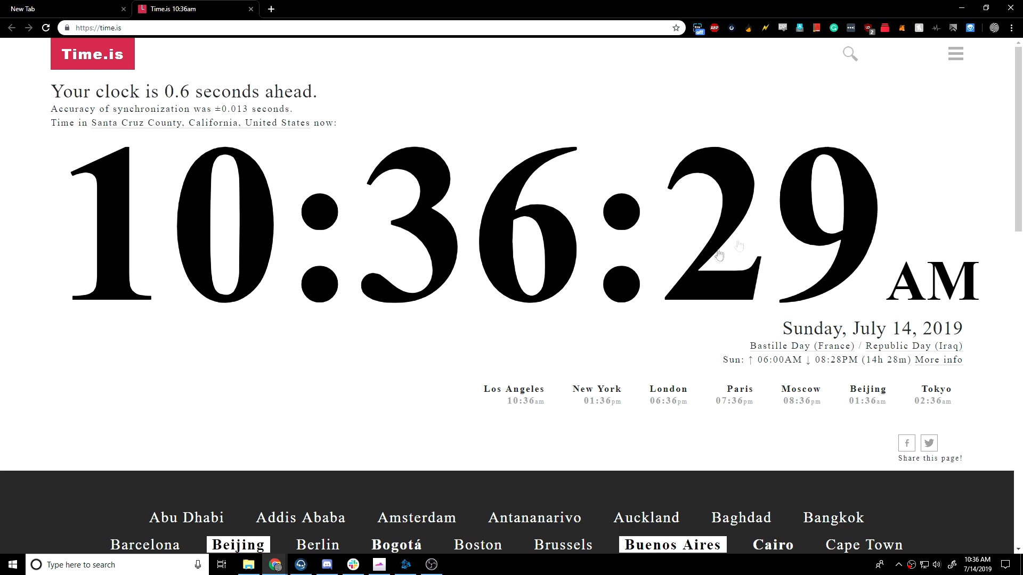
{"action": "left_click", "coordinate": [1010, 10]}
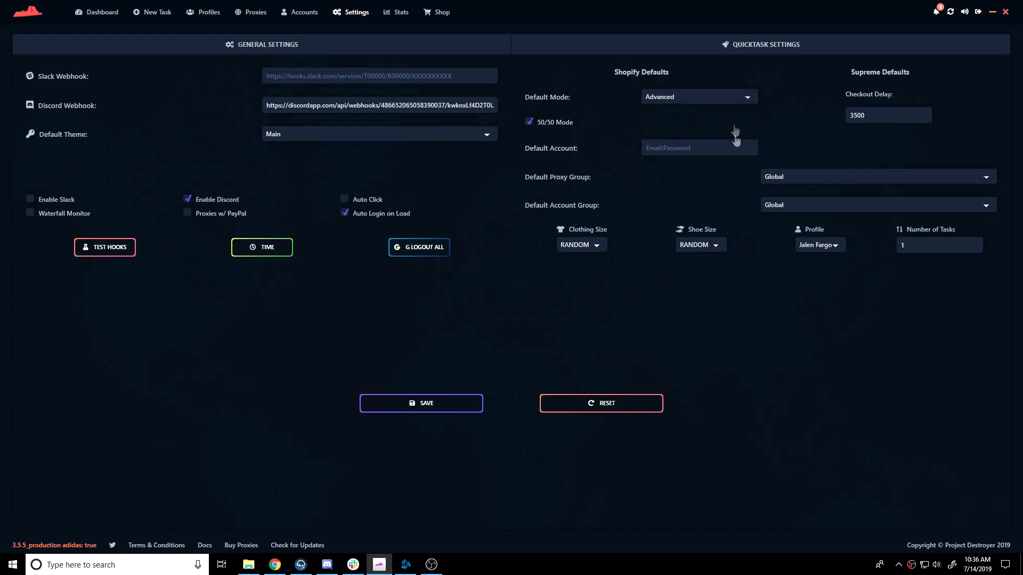
Step: Save the settings, then read and close the v3.5.5 change log
{"action": "left_click", "coordinate": [431, 404]}
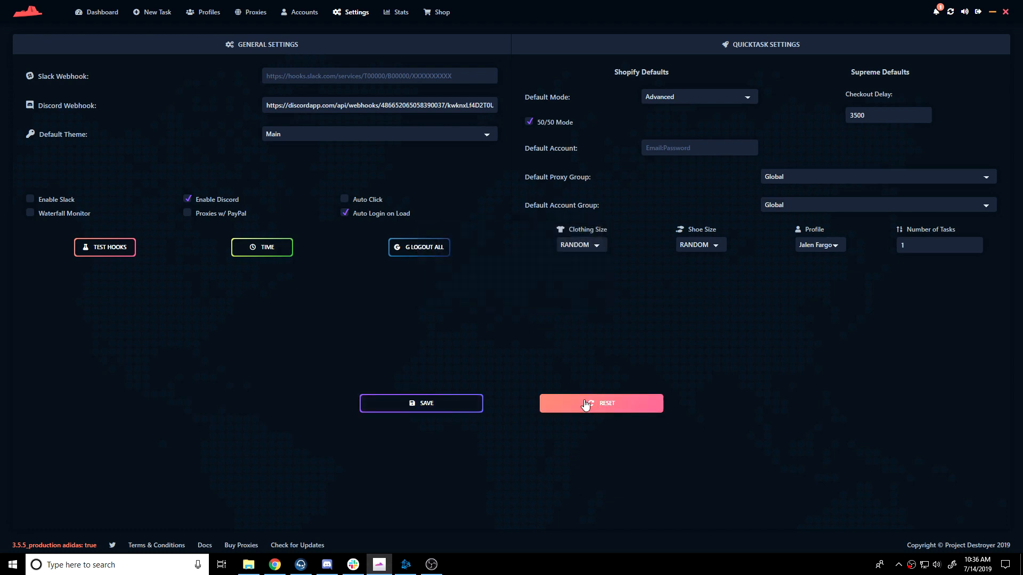
{"action": "left_click", "coordinate": [936, 15]}
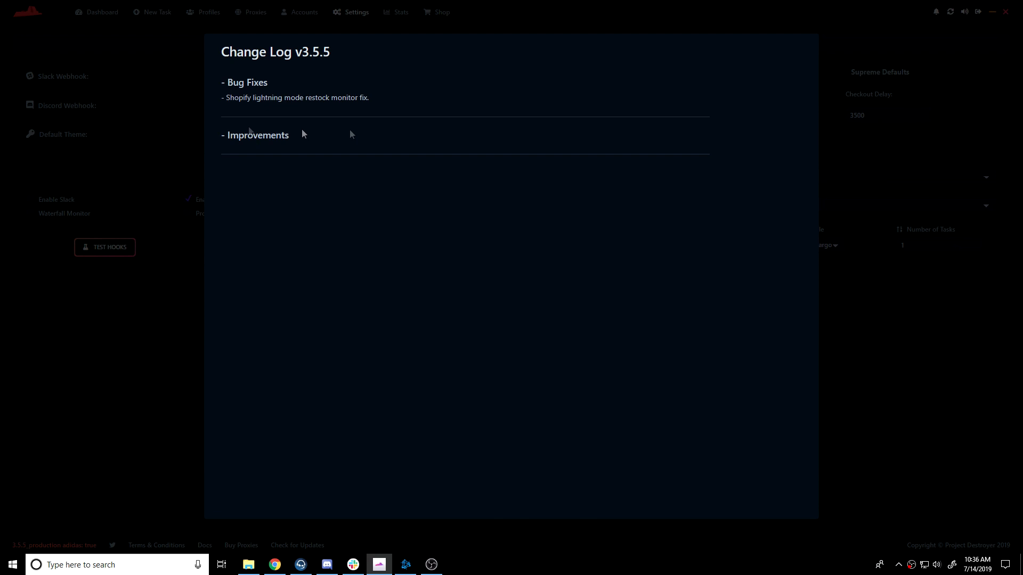
{"action": "left_click", "coordinate": [915, 274]}
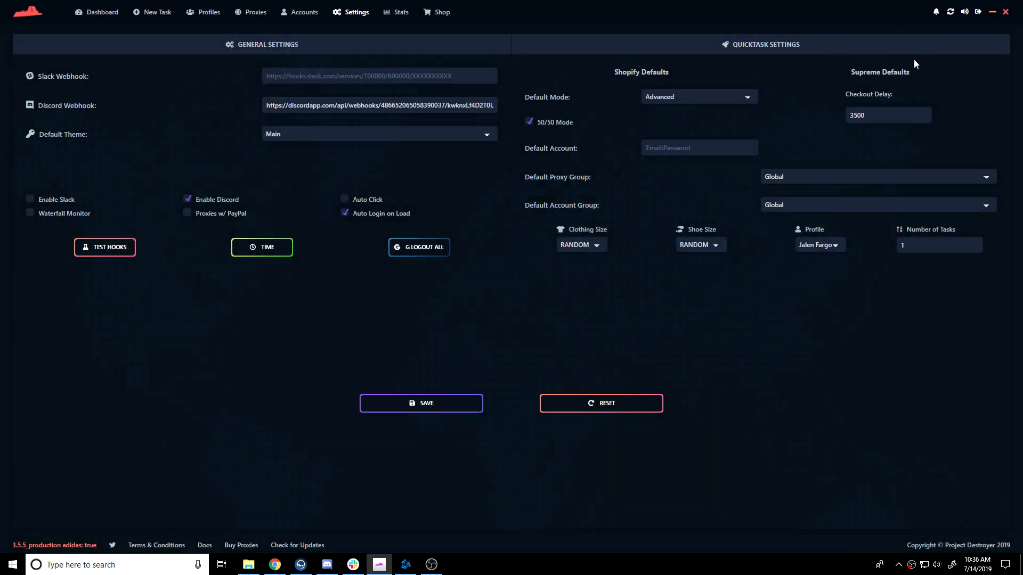
{"action": "left_click", "coordinate": [950, 15]}
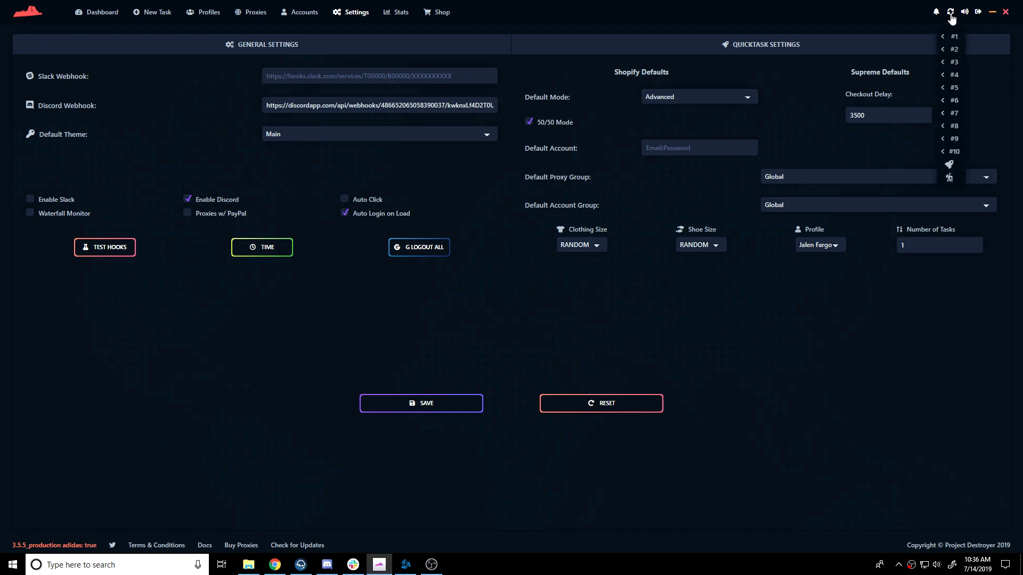
{"action": "left_click", "coordinate": [953, 37]}
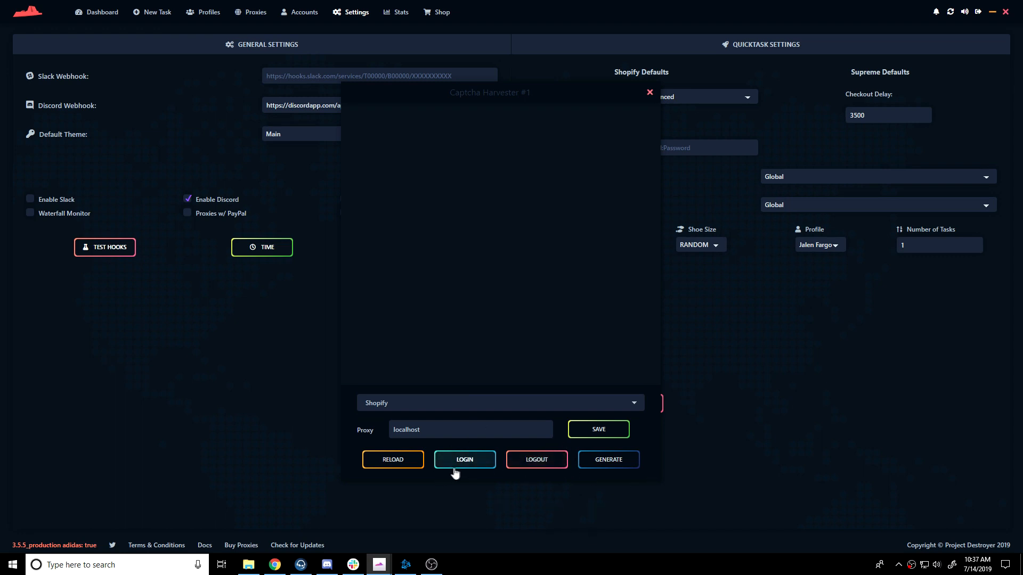
{"action": "left_click_drag", "start_coordinate": [473, 86], "coordinate": [458, 84]}
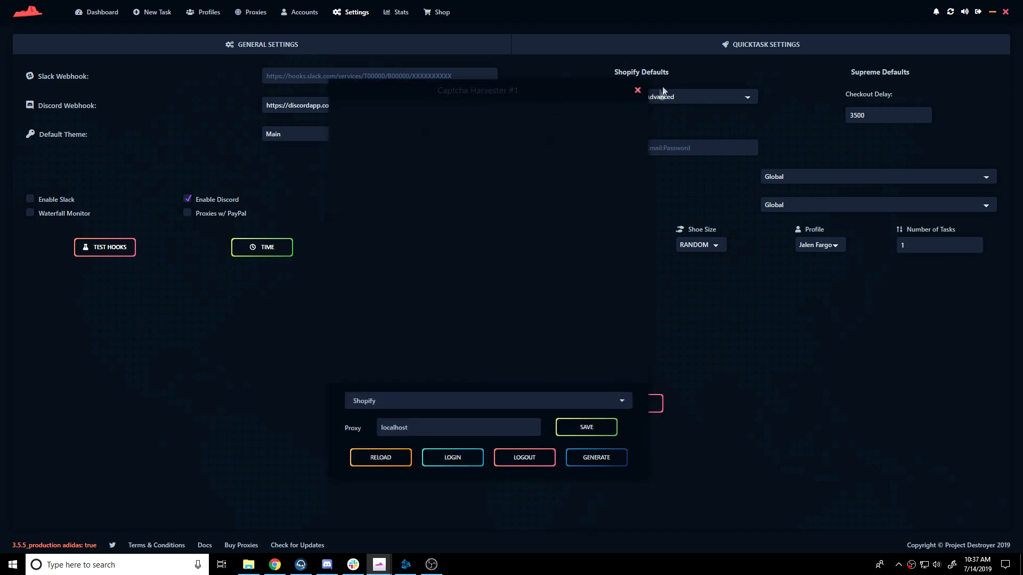
{"action": "left_click", "coordinate": [639, 89]}
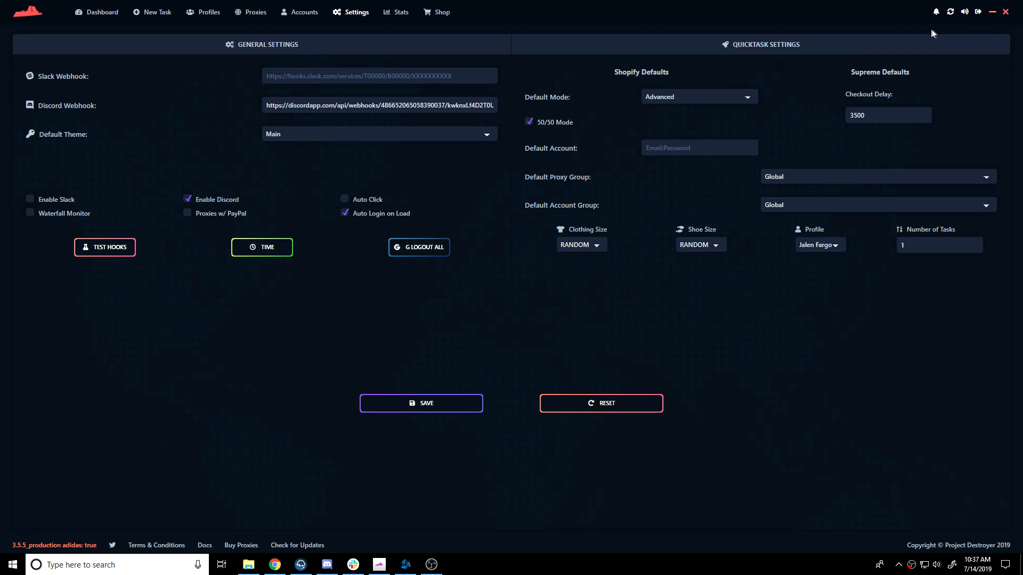
{"action": "left_click", "coordinate": [951, 16]}
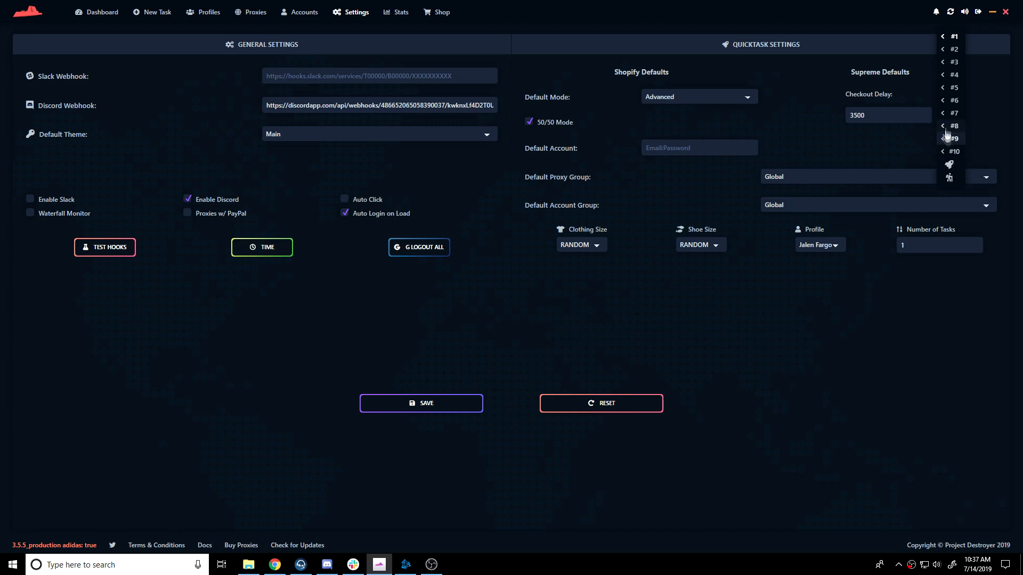
{"action": "left_click", "coordinate": [944, 41]}
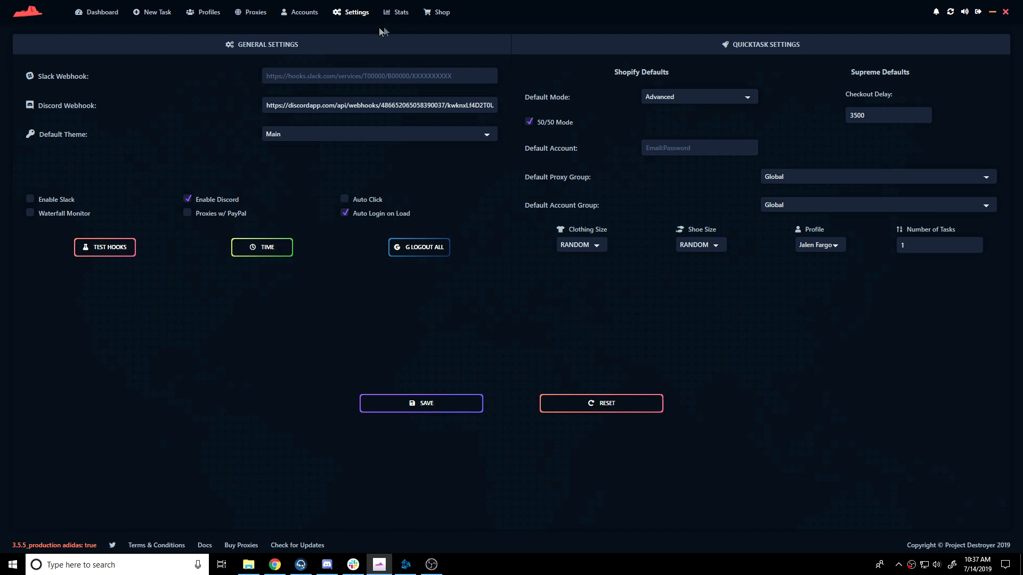
Step: Review Week, Month, All time (23 checkouts, 133 fails) and Day stats, then view and close Achievements
{"action": "left_click", "coordinate": [398, 12]}
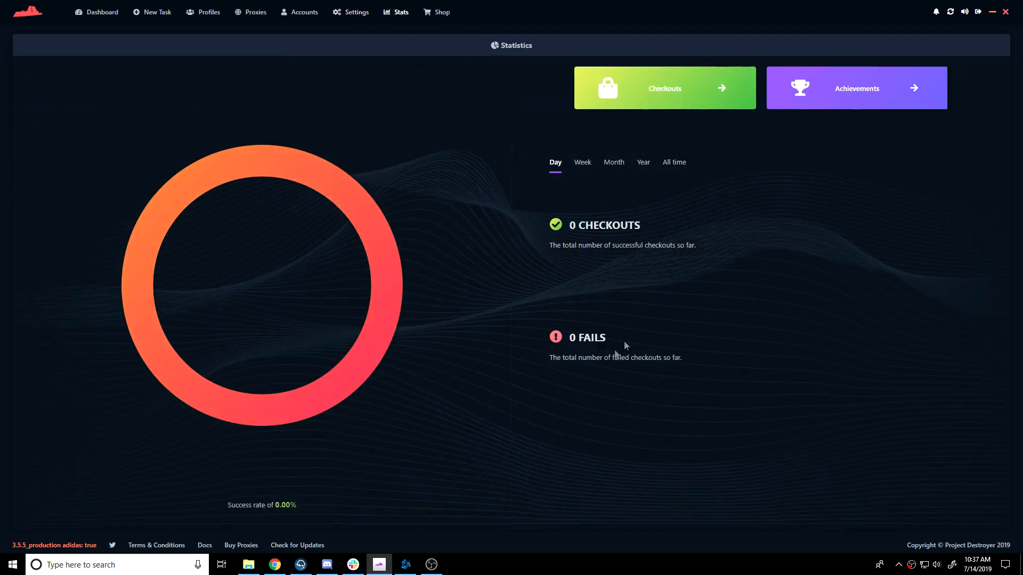
{"action": "left_click", "coordinate": [584, 167]}
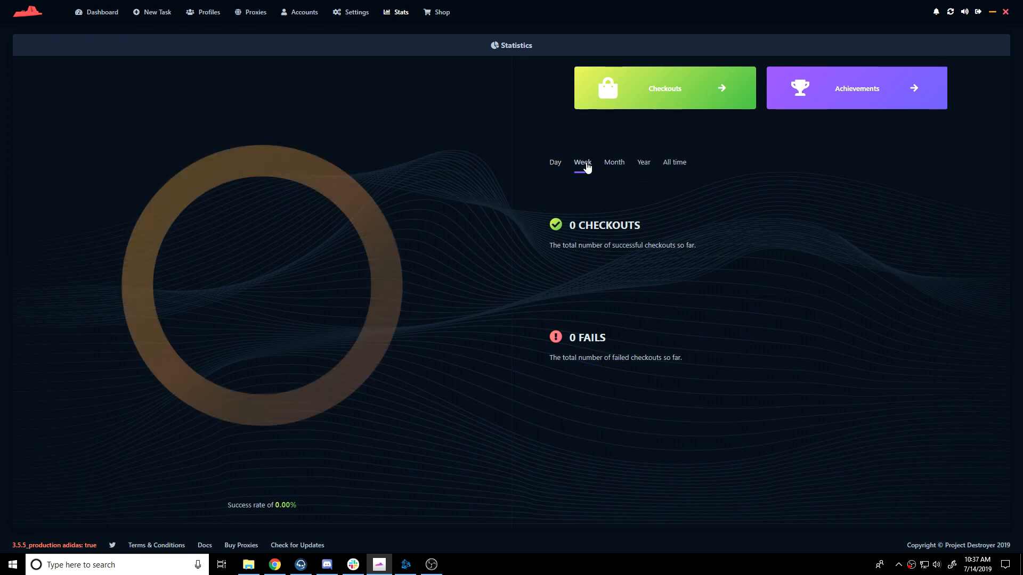
{"action": "left_click", "coordinate": [614, 168]}
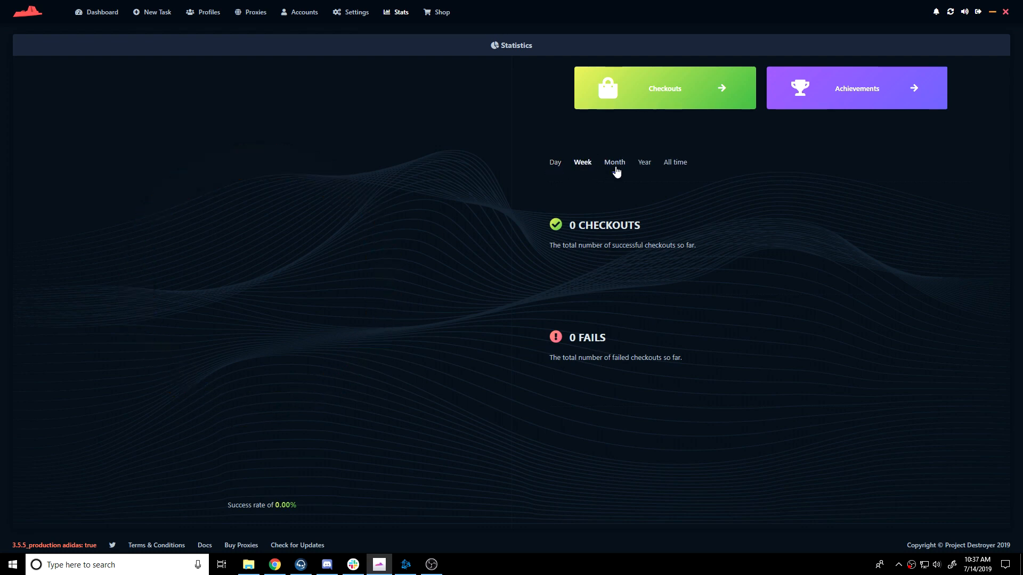
{"action": "left_click", "coordinate": [682, 162]}
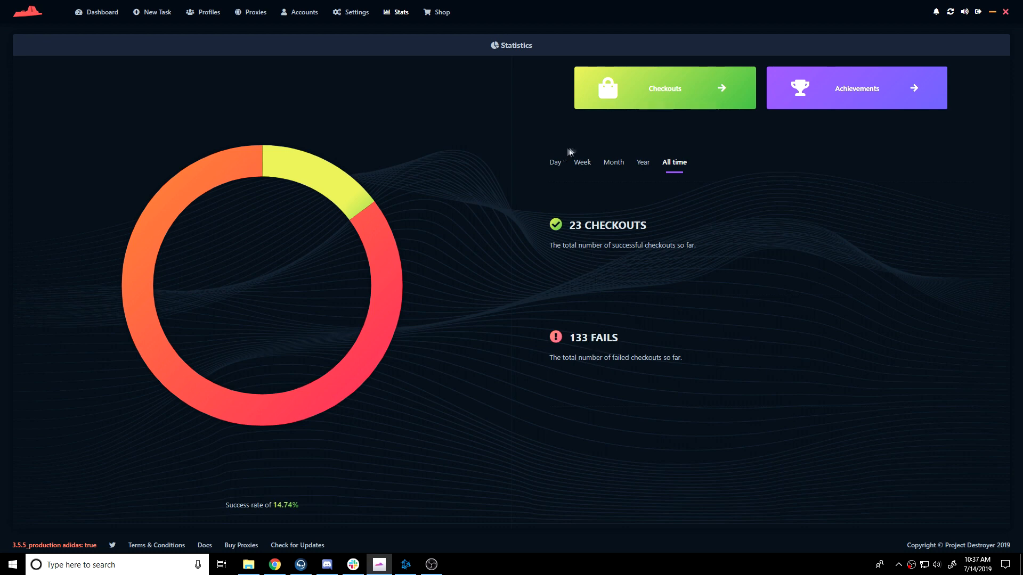
{"action": "left_click", "coordinate": [554, 163]}
{"action": "left_click", "coordinate": [849, 92]}
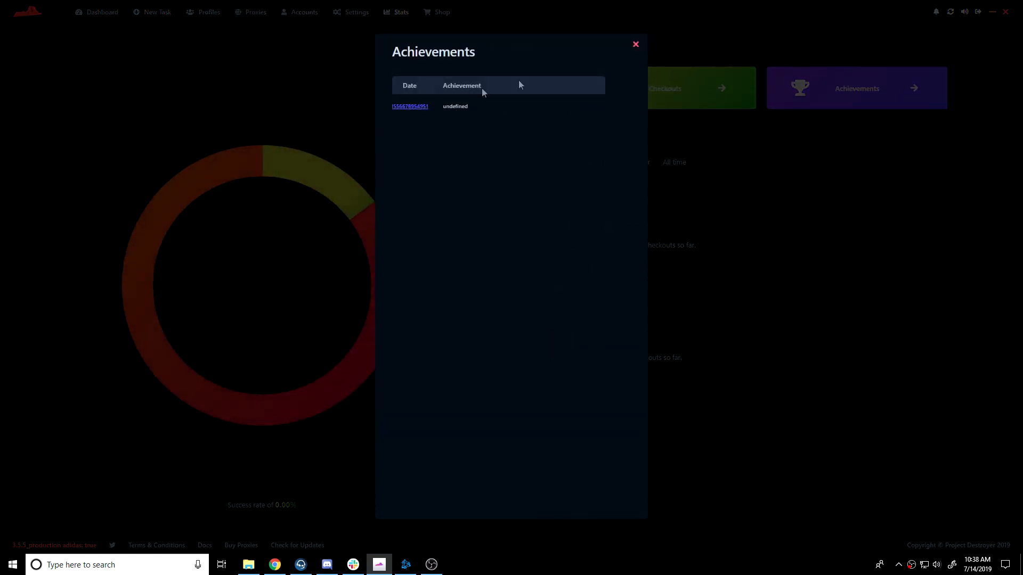
{"action": "left_click", "coordinate": [635, 46]}
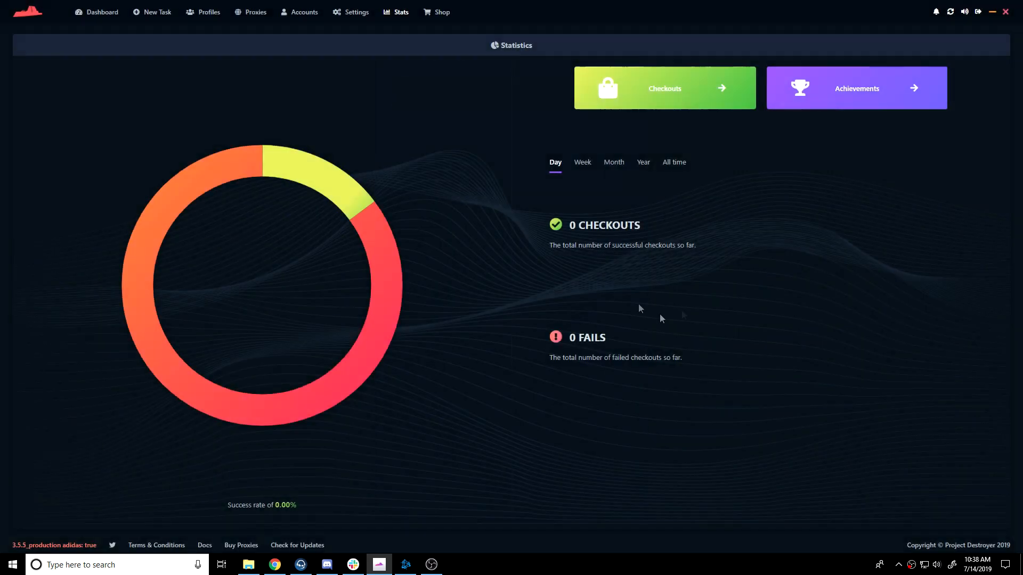
Step: Browse the Shop's Current Inventory list, then return to the Dashboard's Current Tasks
{"action": "left_click", "coordinate": [436, 12]}
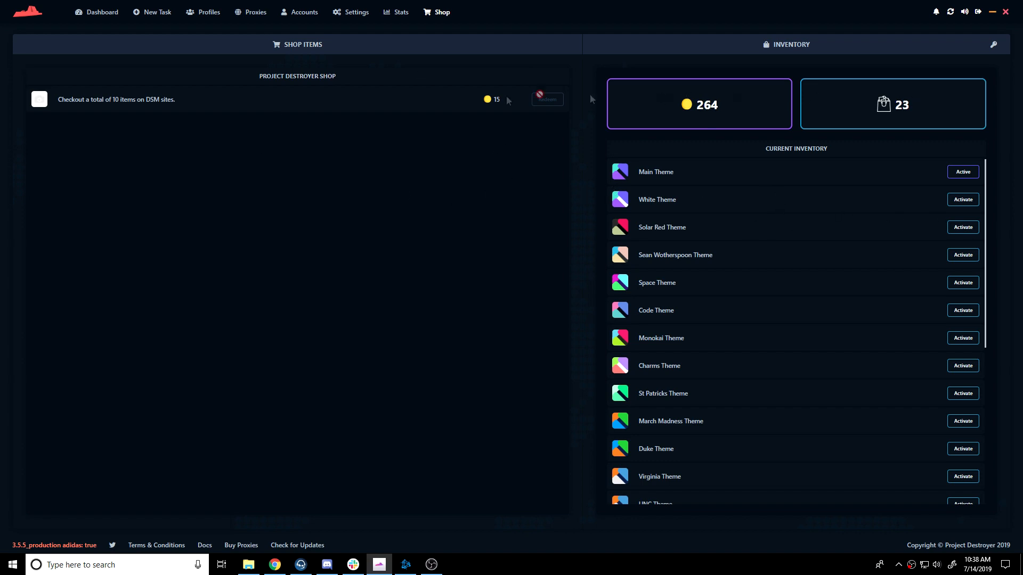
{"action": "scroll", "coordinate": [682, 272], "scroll_direction": "down", "scroll_amount": 1}
{"action": "scroll", "coordinate": [719, 250], "scroll_direction": "down", "scroll_amount": 4}
{"action": "scroll", "coordinate": [824, 335], "scroll_direction": "up", "scroll_amount": 5}
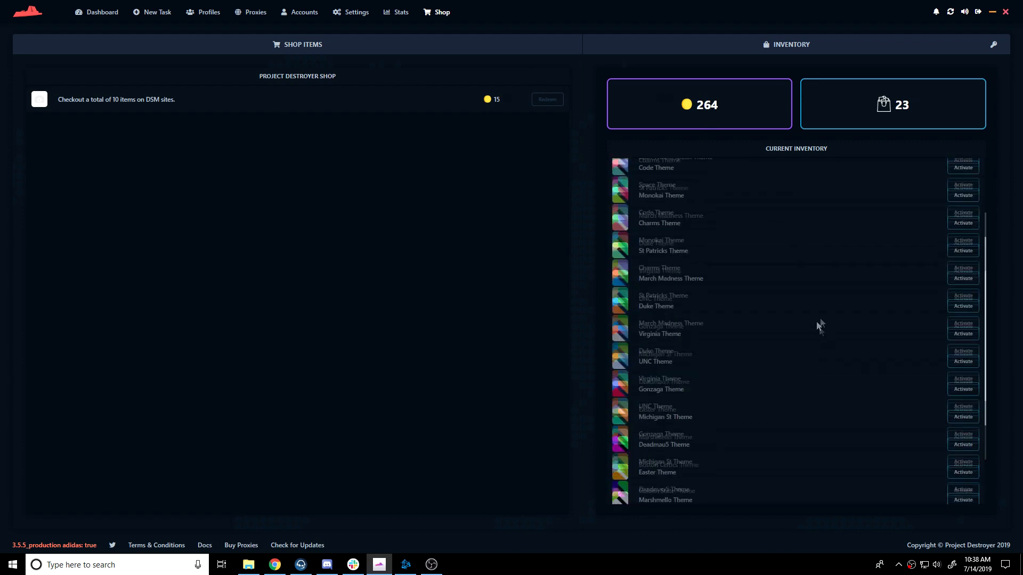
{"action": "scroll", "coordinate": [823, 288], "scroll_direction": "down", "scroll_amount": 5}
{"action": "scroll", "coordinate": [817, 328], "scroll_direction": "up", "scroll_amount": 5}
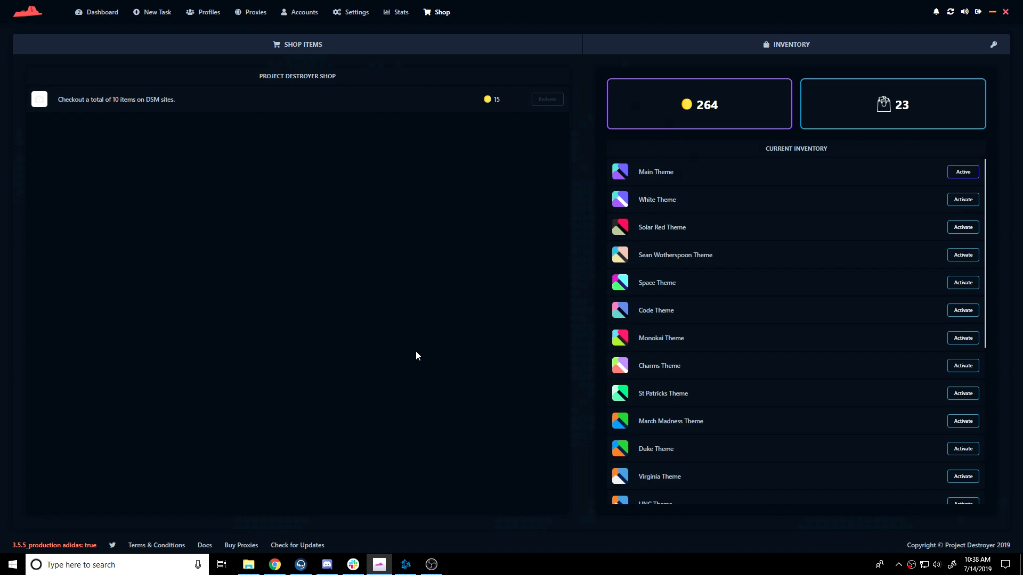
{"action": "scroll", "coordinate": [679, 256], "scroll_direction": "down", "scroll_amount": 5}
{"action": "scroll", "coordinate": [782, 187], "scroll_direction": "up", "scroll_amount": 5}
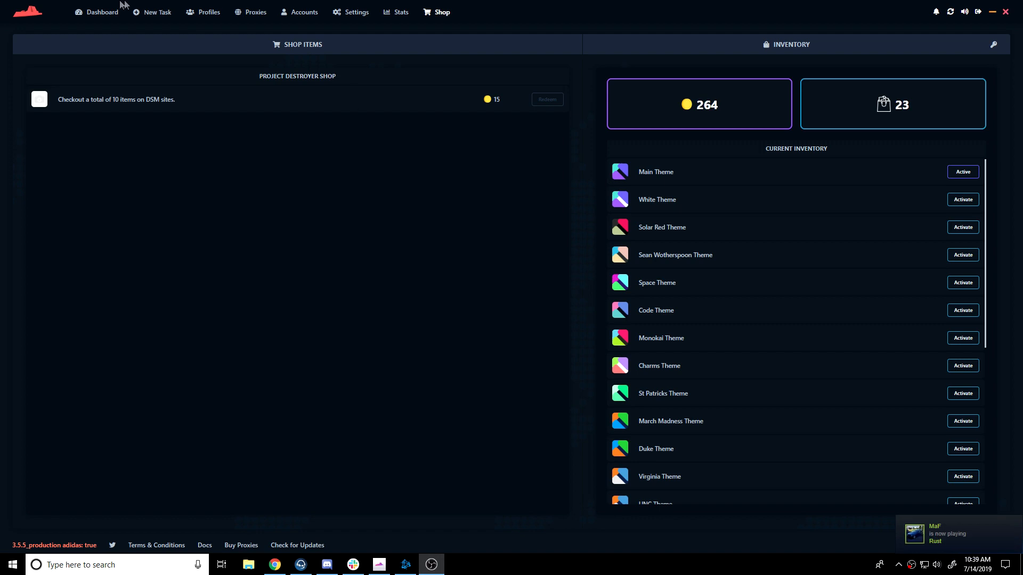
{"action": "left_click", "coordinate": [95, 12]}
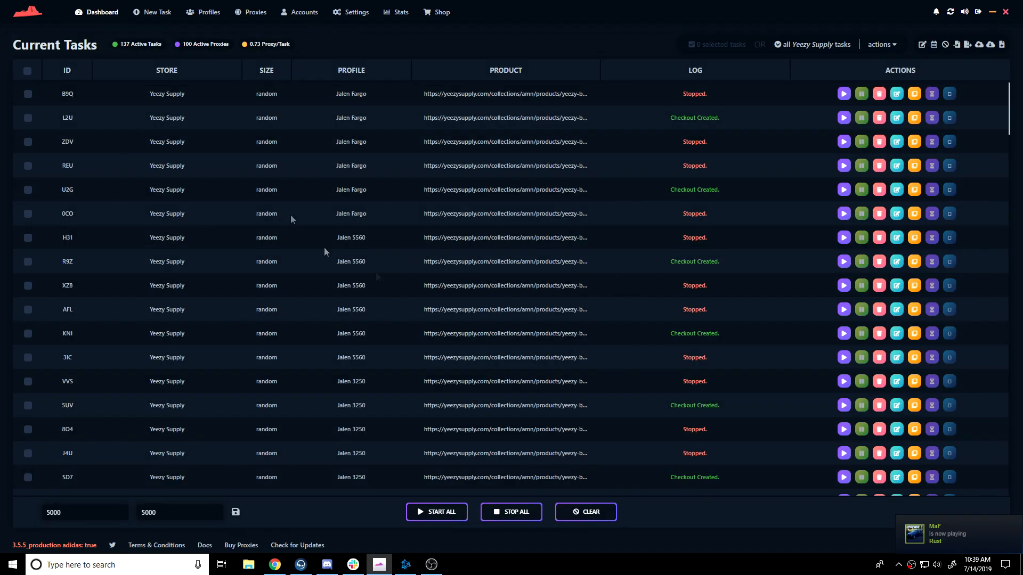